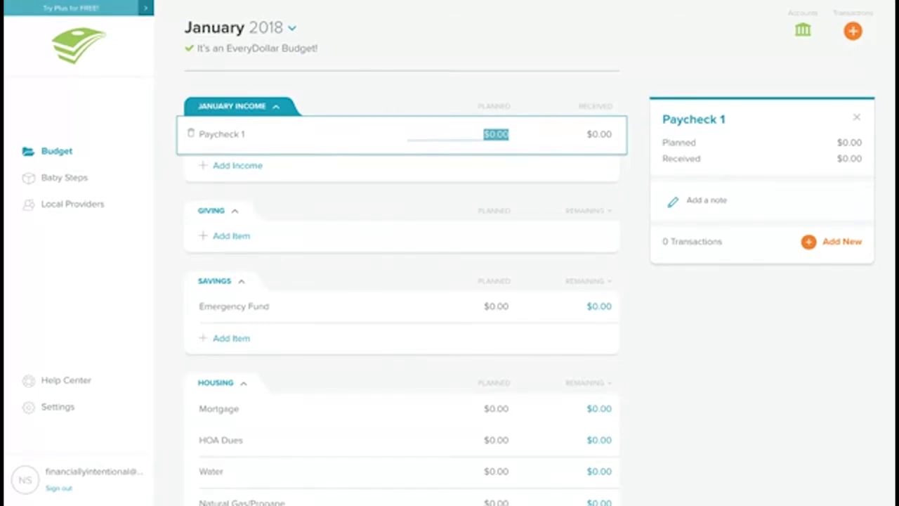
Step: Plan $5,000 for Paycheck 1 and add a Flex spending income line planned at $500
type("5000")
key("Tab")
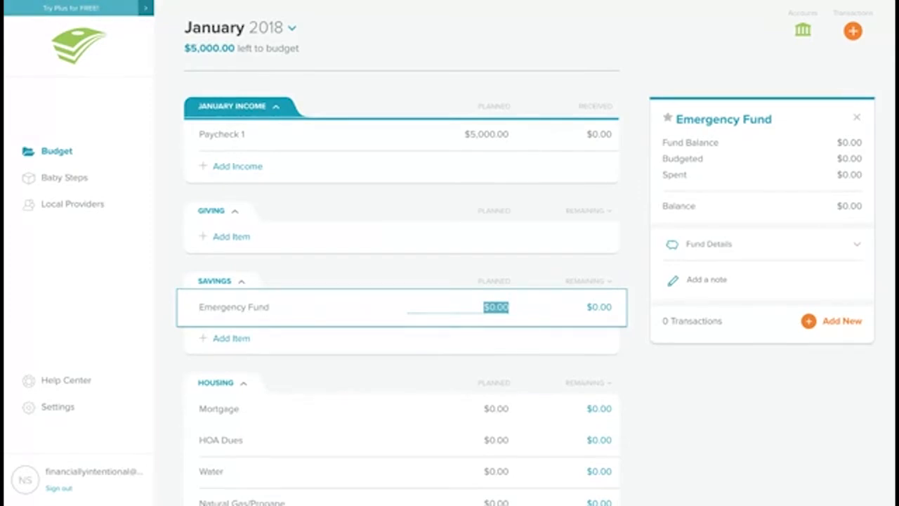
left_click(228, 169)
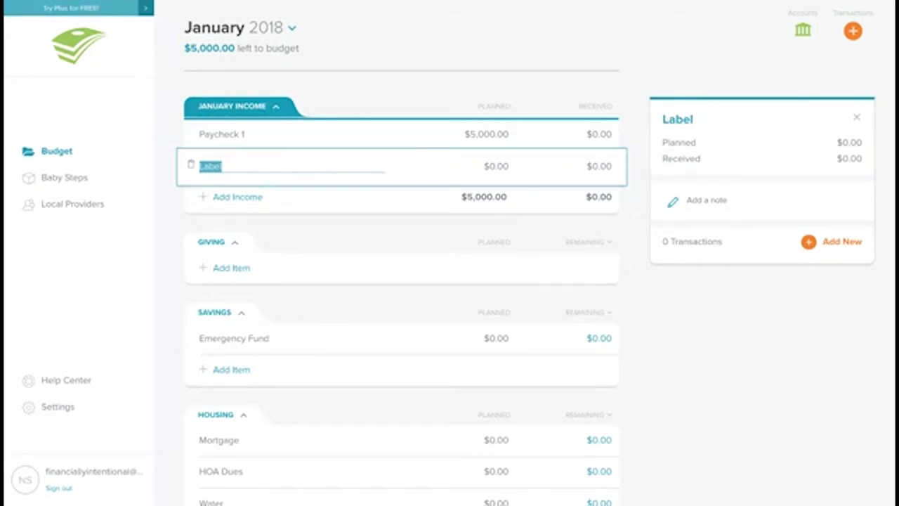
type("Flex spending")
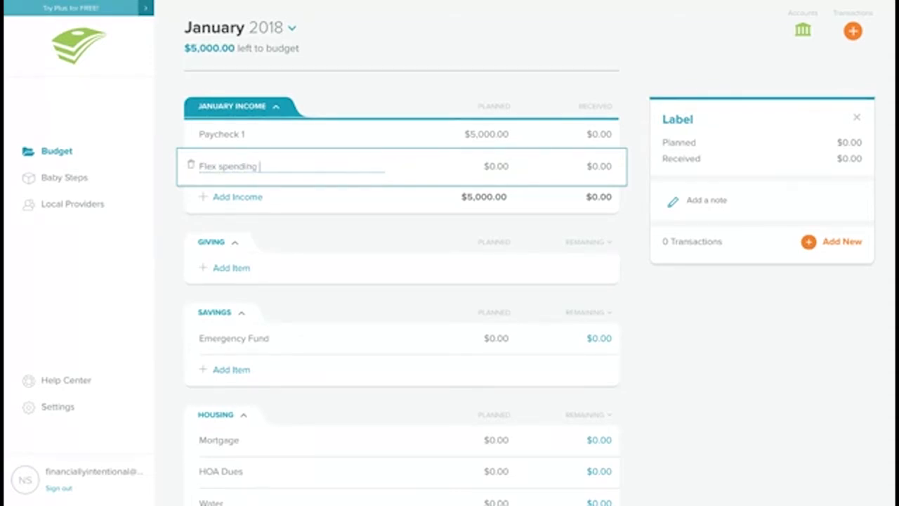
left_click(492, 165)
left_click(497, 165)
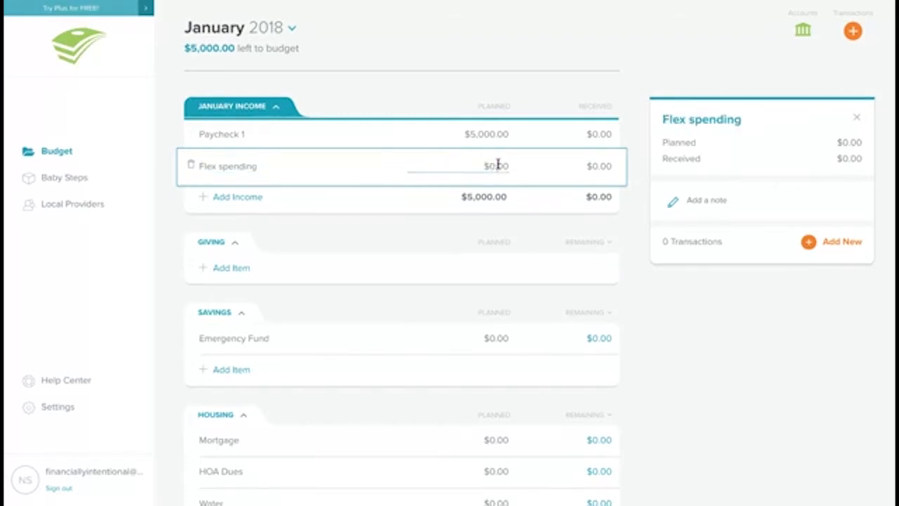
left_click(512, 169)
left_click(509, 169)
type("5000")
key("BackSpace")
key("Tab")
key("Tab")
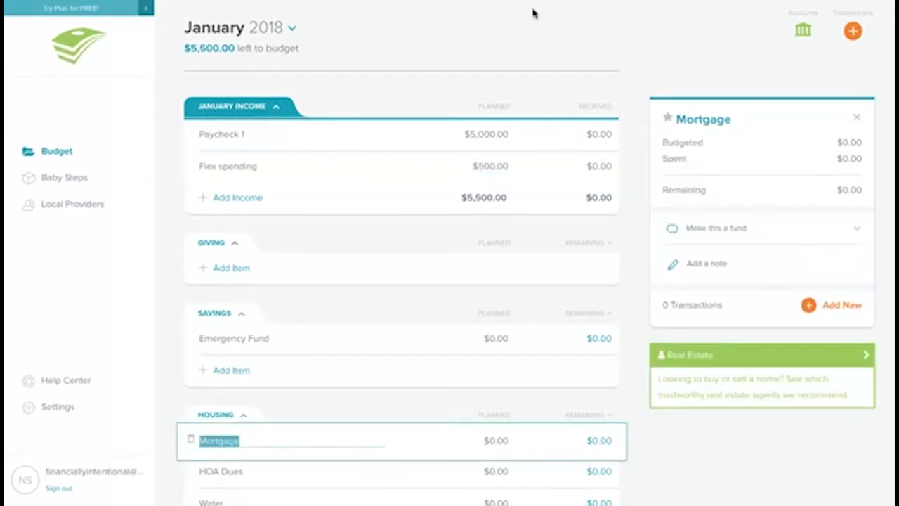
Step: Add a Giving item under the Giving section with a planned amount of $550
left_click(231, 267)
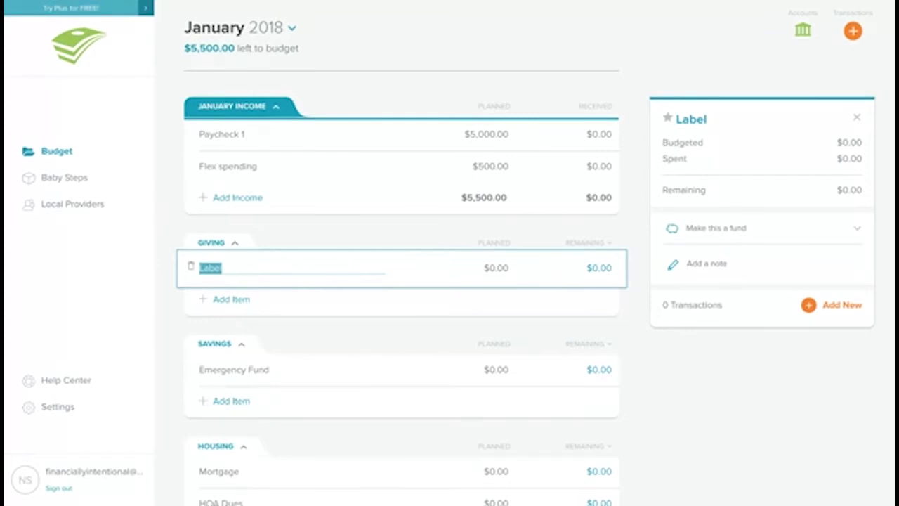
type("gi")
key("BackSpace")
key("BackSpace")
type("Giving")
left_click(507, 267)
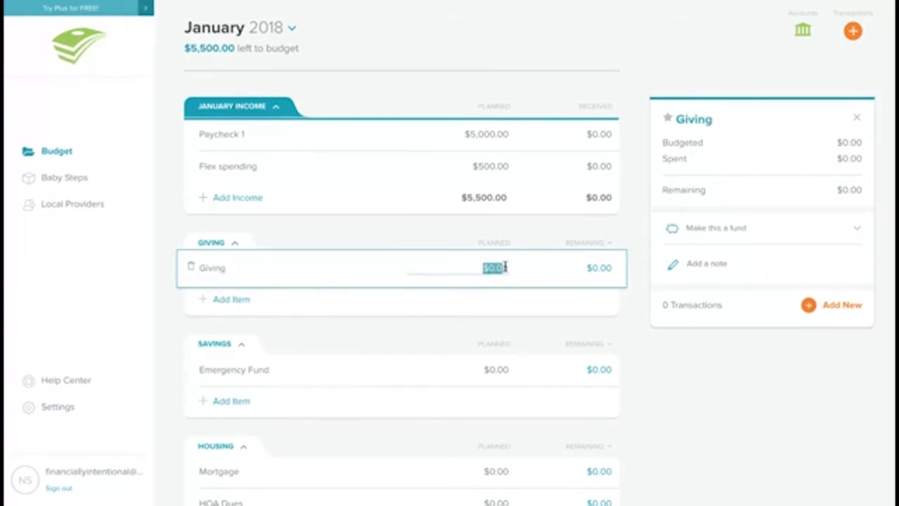
type("50")
type("5")
left_click(501, 370)
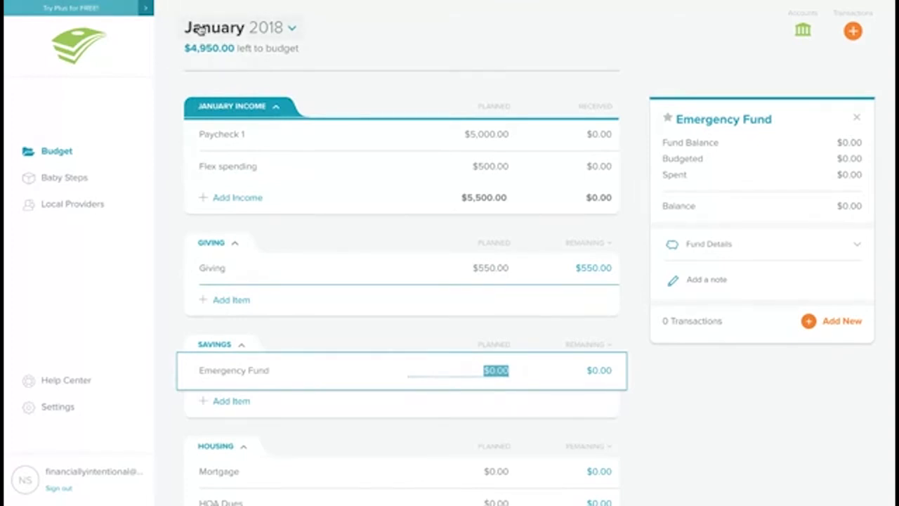
Step: Review the Savings and Housing budget lines
scroll(352, 169, "down", 1)
scroll(351, 171, "down", 3)
scroll(351, 173, "up", 2)
scroll(400, 281, "up", 1)
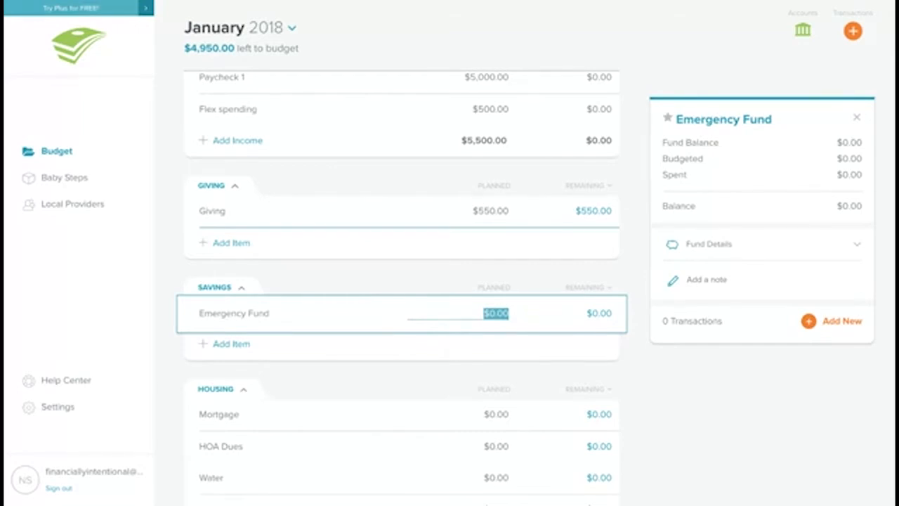
scroll(449, 292, "down", 3)
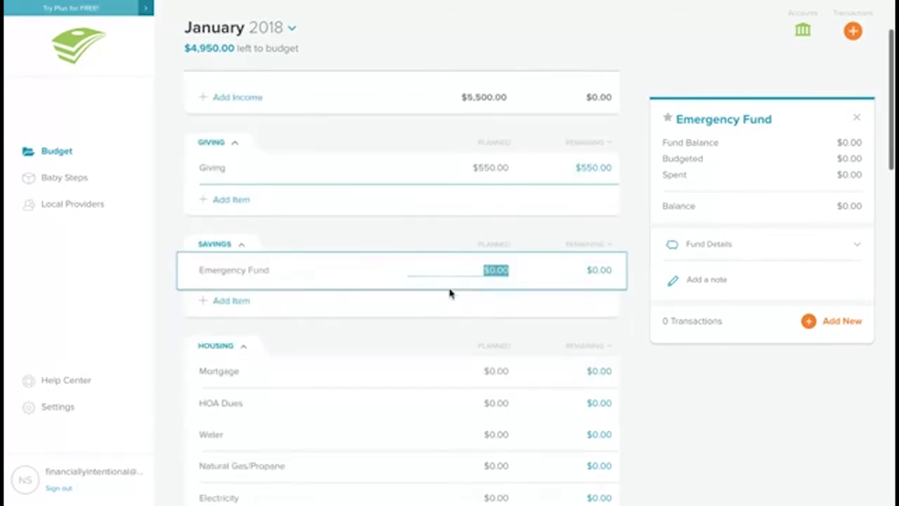
scroll(451, 294, "down", 2)
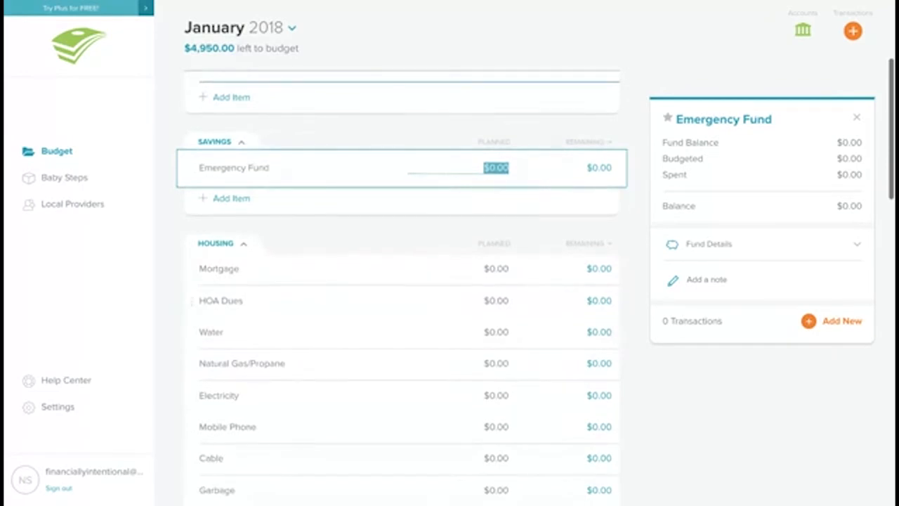
scroll(450, 293, "down", 1)
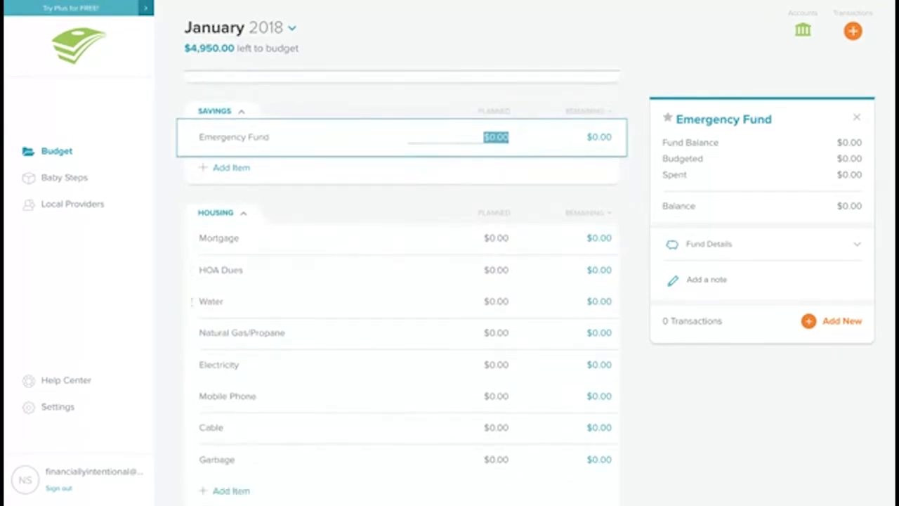
scroll(450, 294, "down", 2)
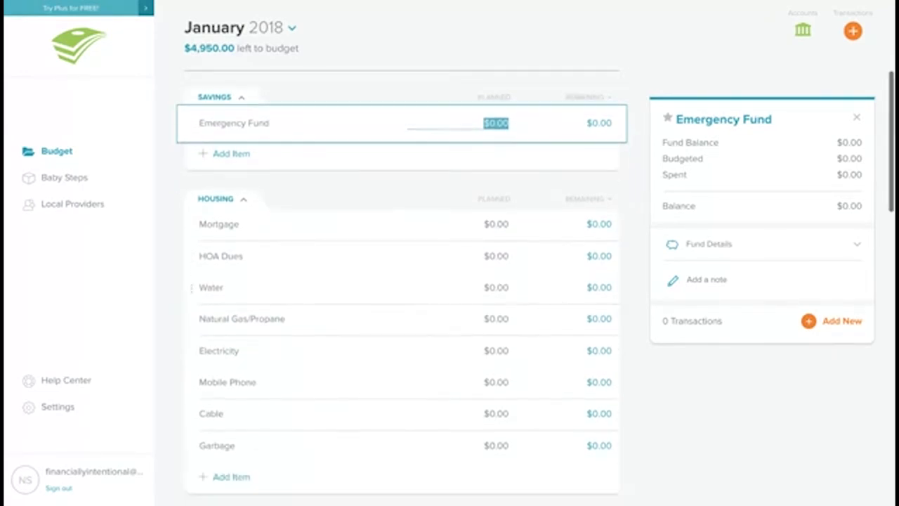
scroll(450, 284, "down", 1)
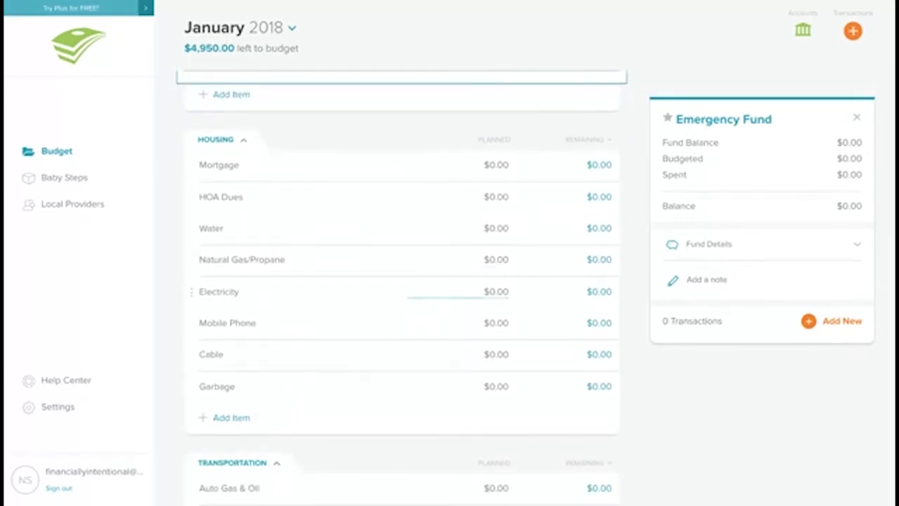
scroll(450, 288, "down", 1)
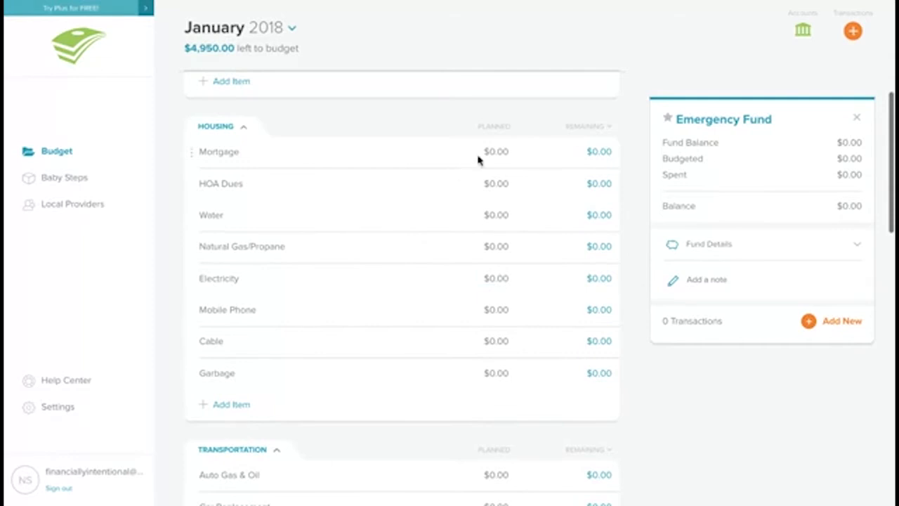
Step: Rename the Mortgage line to Mortgage/Rent and plan $1,000 for it
left_click(293, 153)
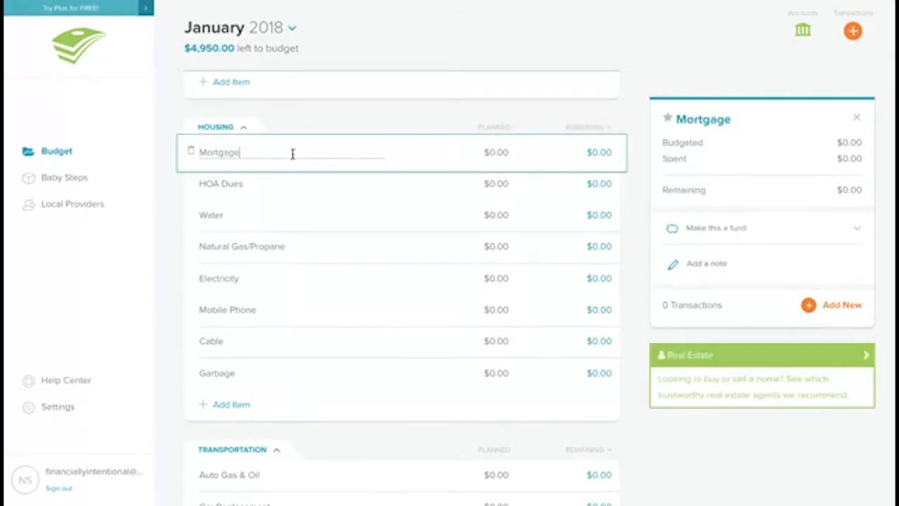
type("/Rent")
key("Return")
left_click(501, 149)
type("1000")
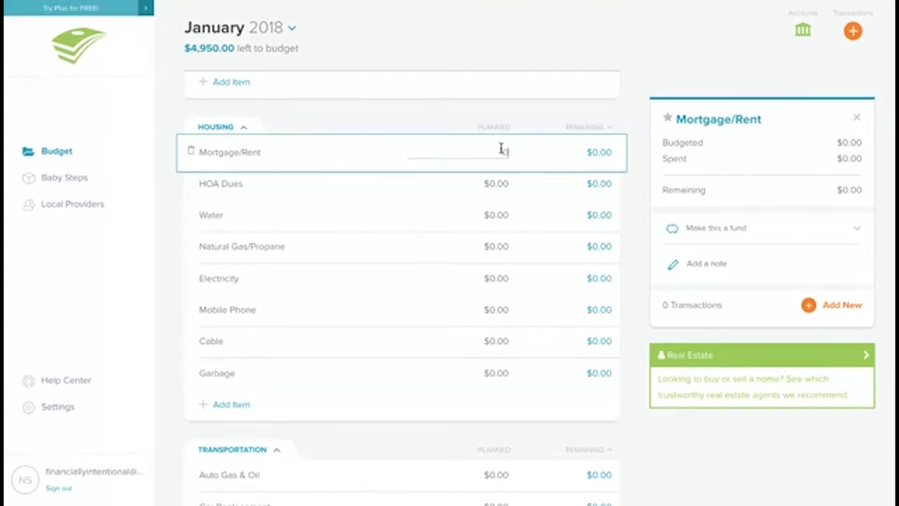
key("Tab")
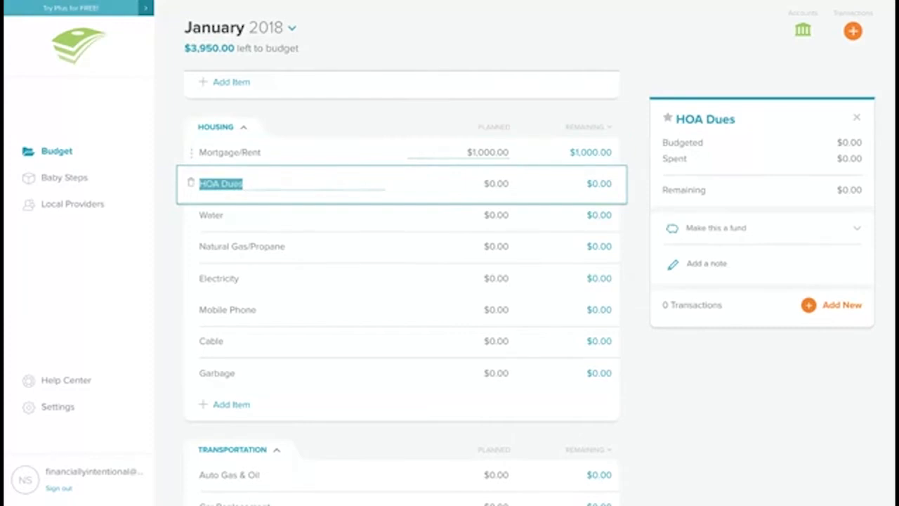
Step: Delete the HOA Dues line from Housing
scroll(502, 151, "down", 1)
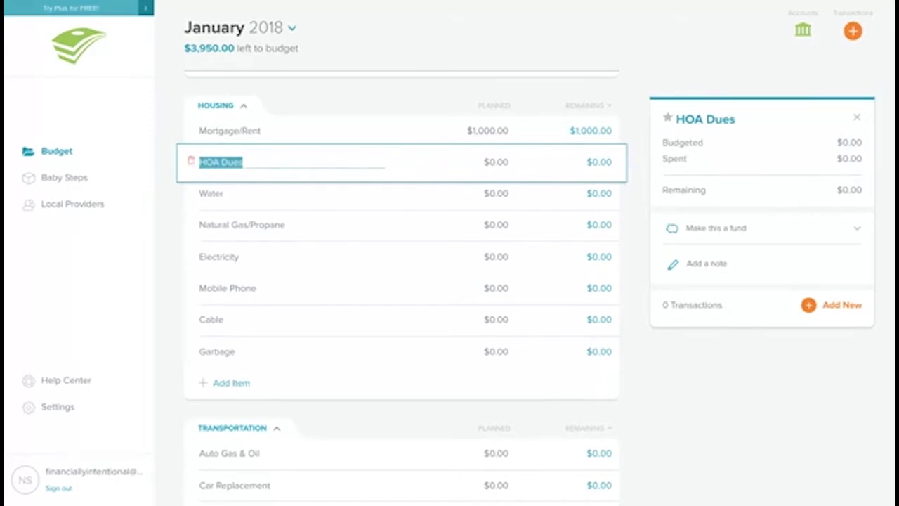
left_click(191, 161)
left_click(423, 133)
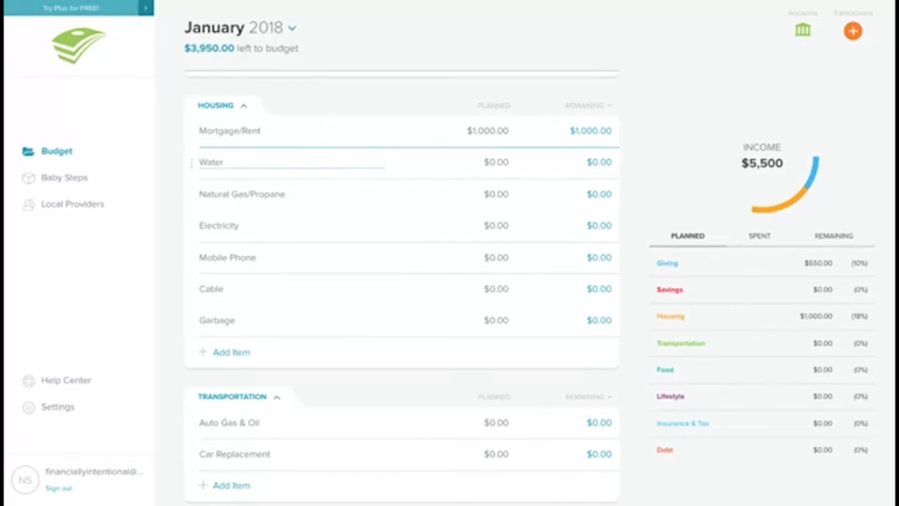
Step: Rename the Water line in Housing to Utility
left_click(222, 160)
type("Utility")
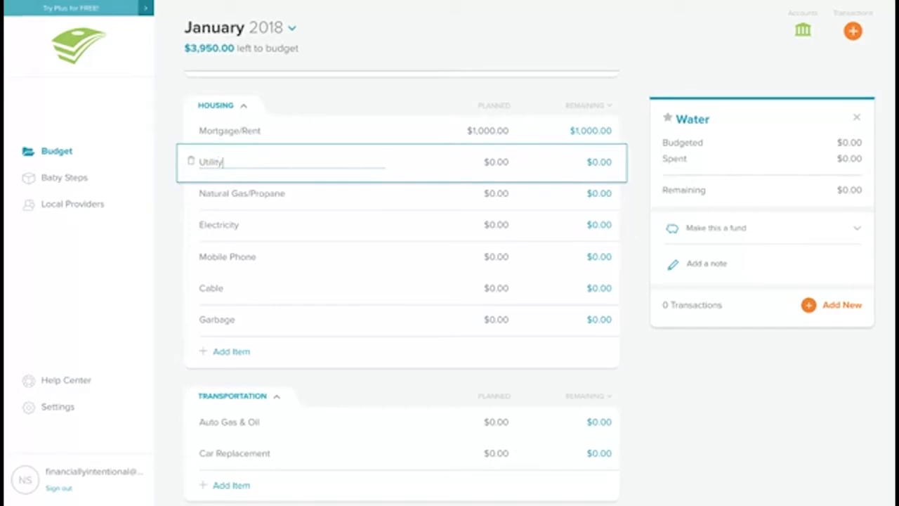
Step: Delete the Natural Gas/Propane line from Housing
left_click(223, 200)
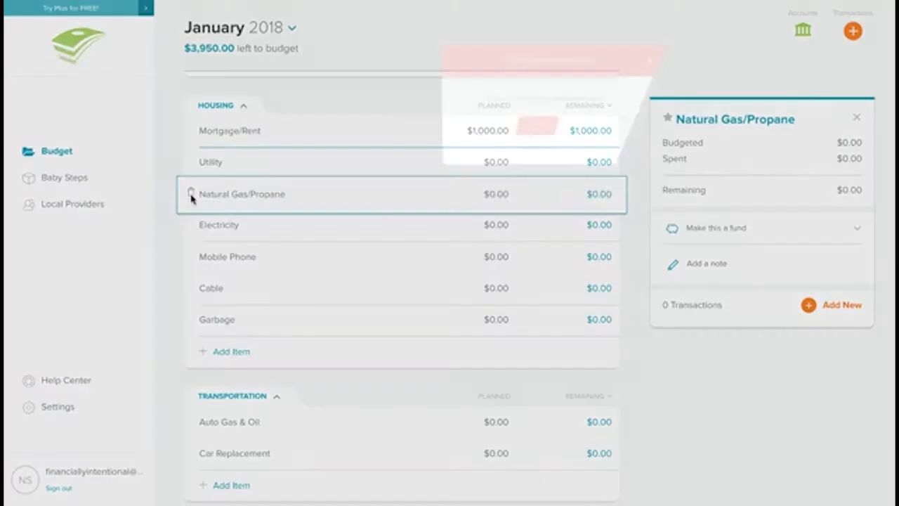
left_click(190, 195)
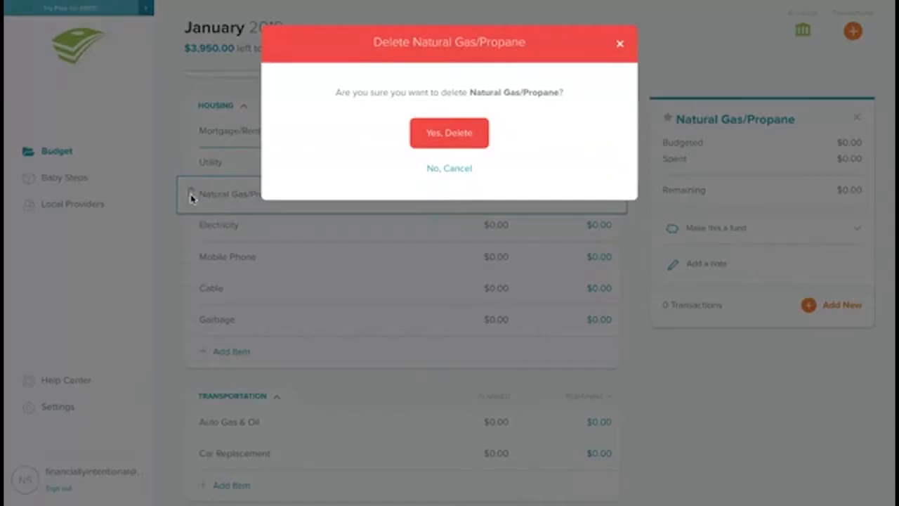
left_click(450, 136)
left_click(533, 173)
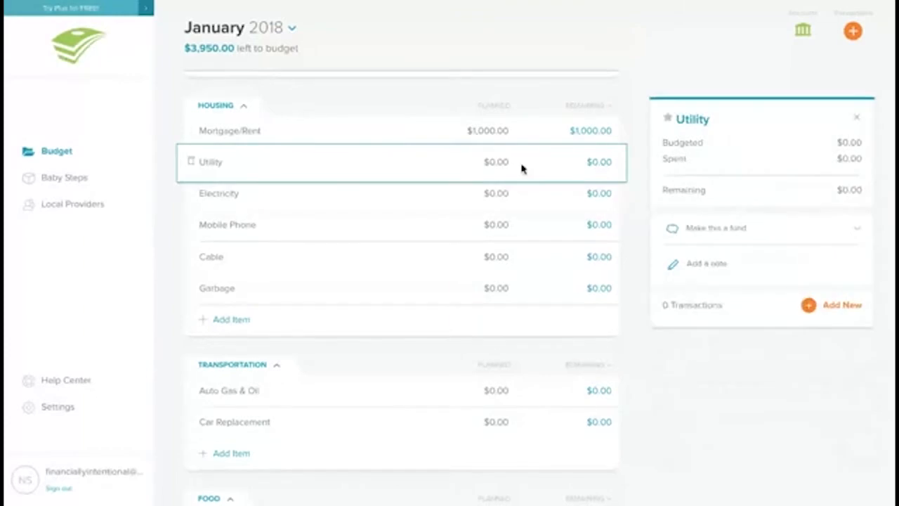
Step: Plan $50 each for the Utility and Electricity lines
left_click(505, 161)
type("50")
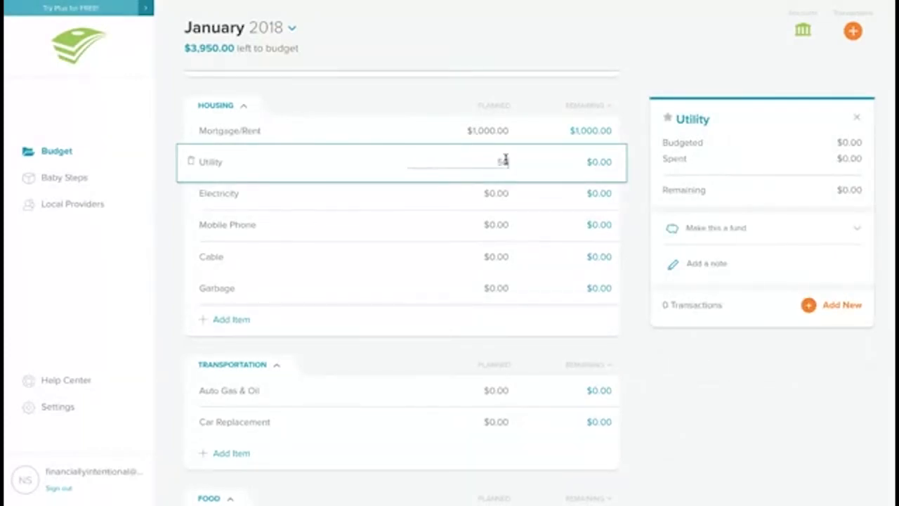
left_click(496, 197)
type("5000")
key("BackSpace")
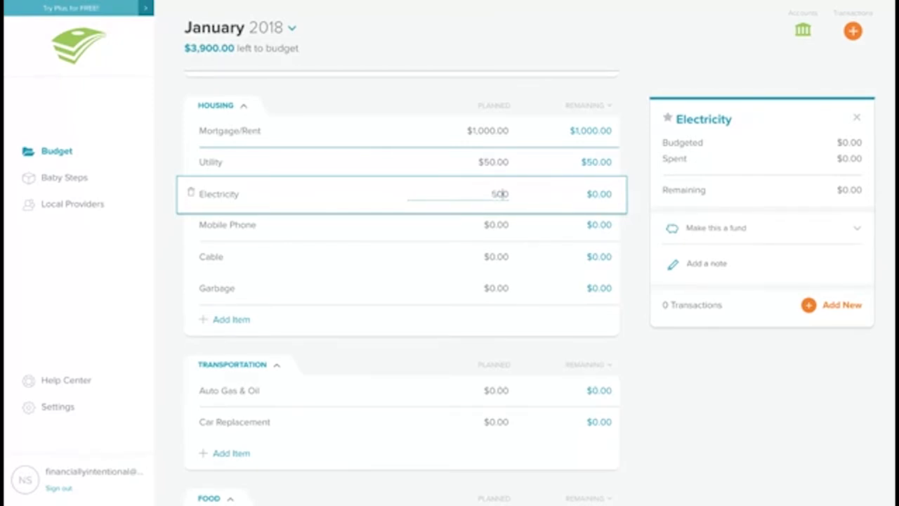
key("BackSpace")
Step: Plan $100 for the Mobile Phone line
left_click(493, 225)
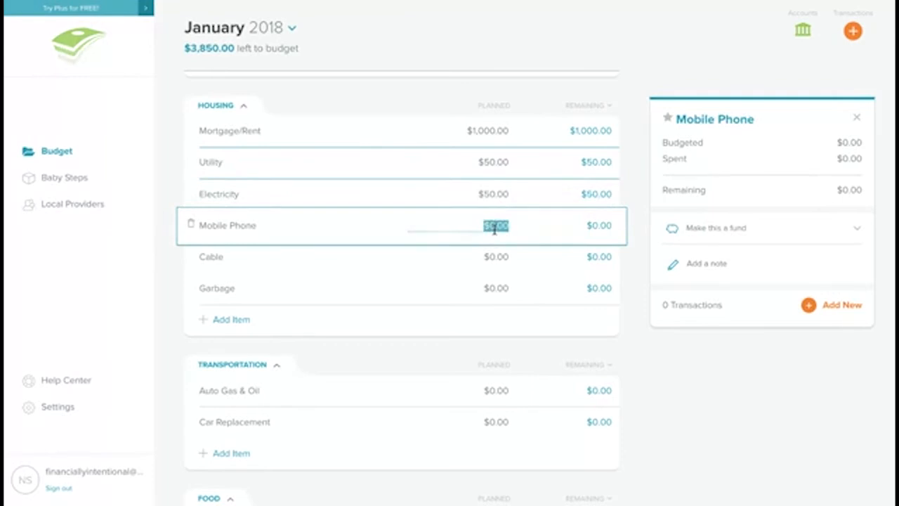
type("100")
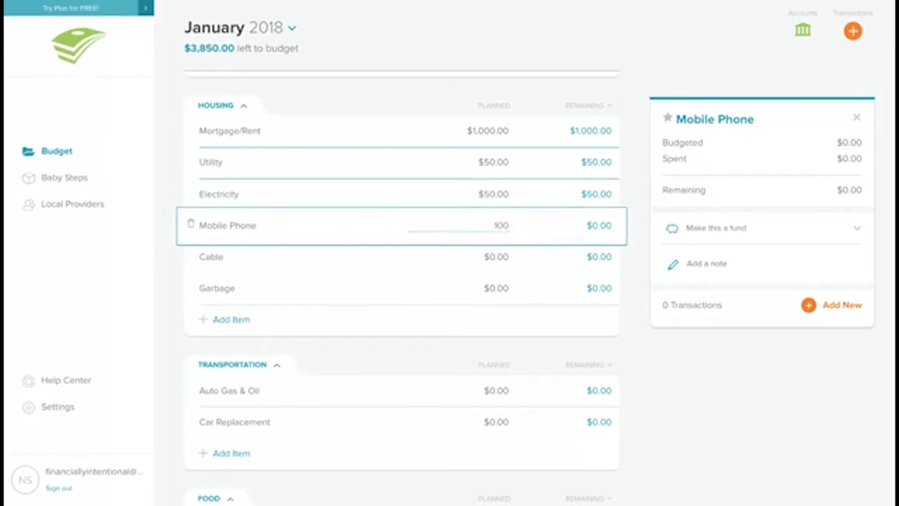
left_click(496, 256)
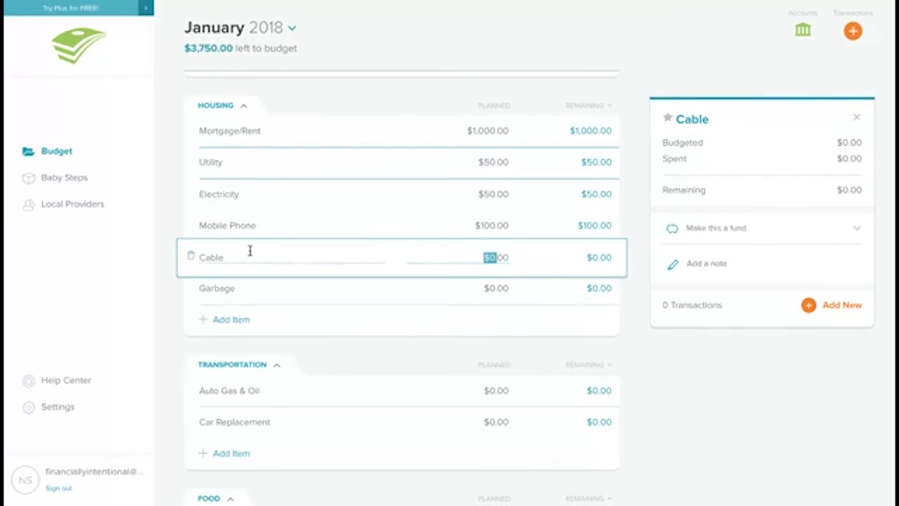
Step: Delete the Cable and Garbage lines from Housing
left_click(190, 258)
left_click(421, 137)
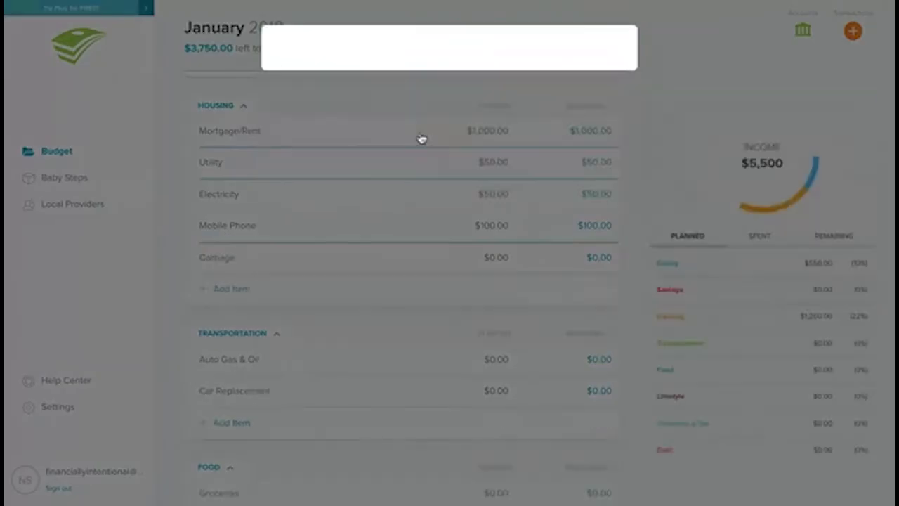
left_click(225, 255)
left_click(190, 258)
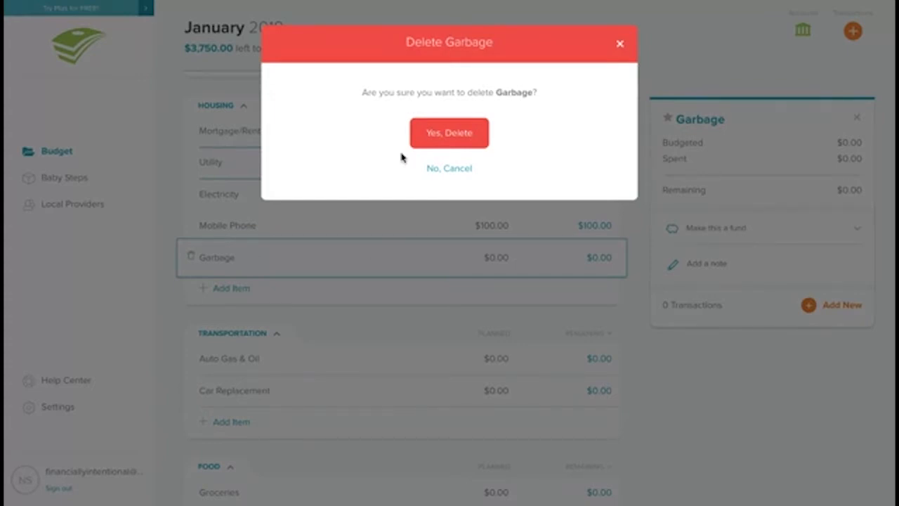
left_click(432, 132)
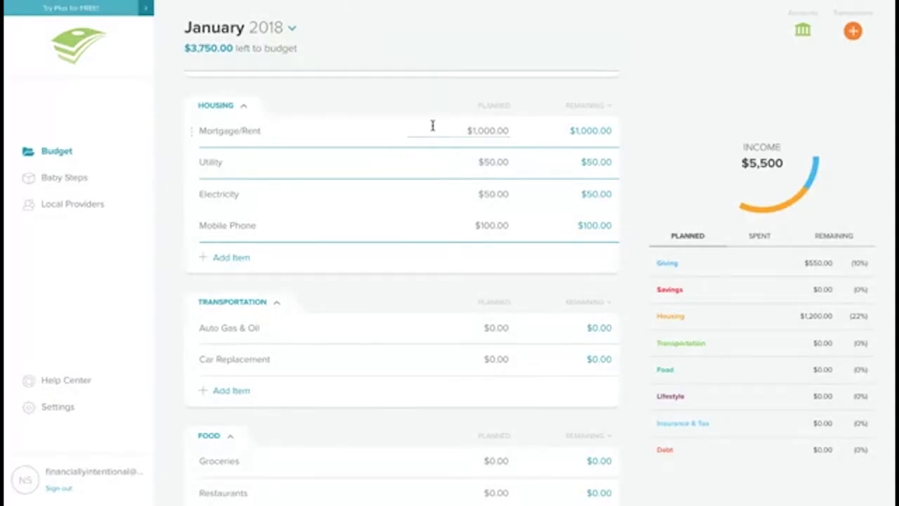
Step: Plan $150 for Auto Gas & Oil under Transportation
scroll(451, 190, "down", 2)
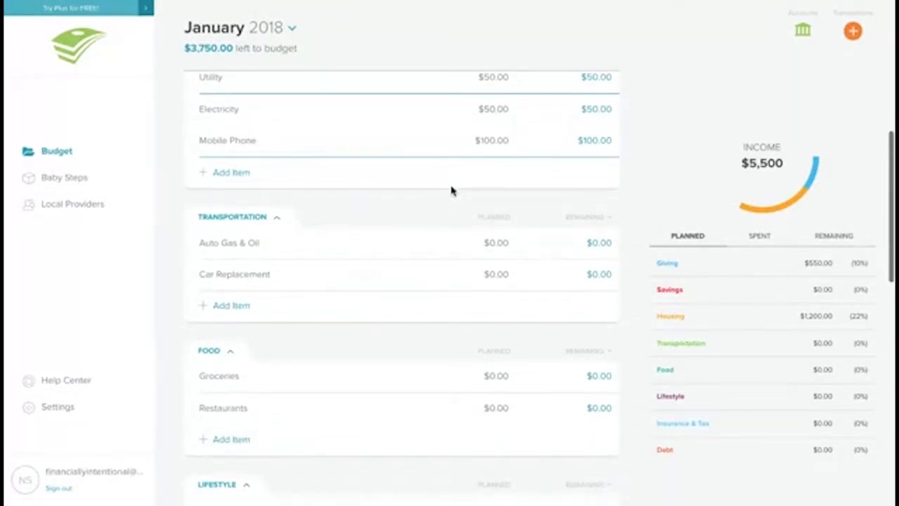
left_click(492, 239)
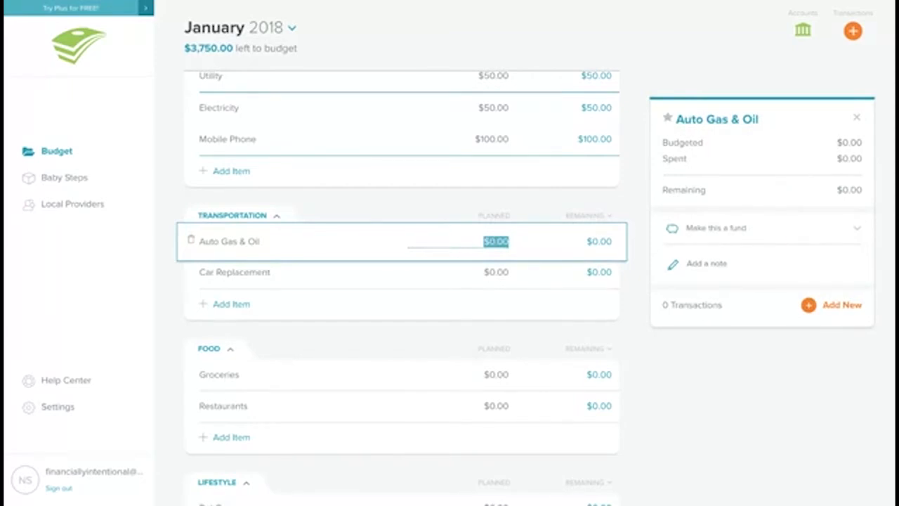
type("150")
key("Tab")
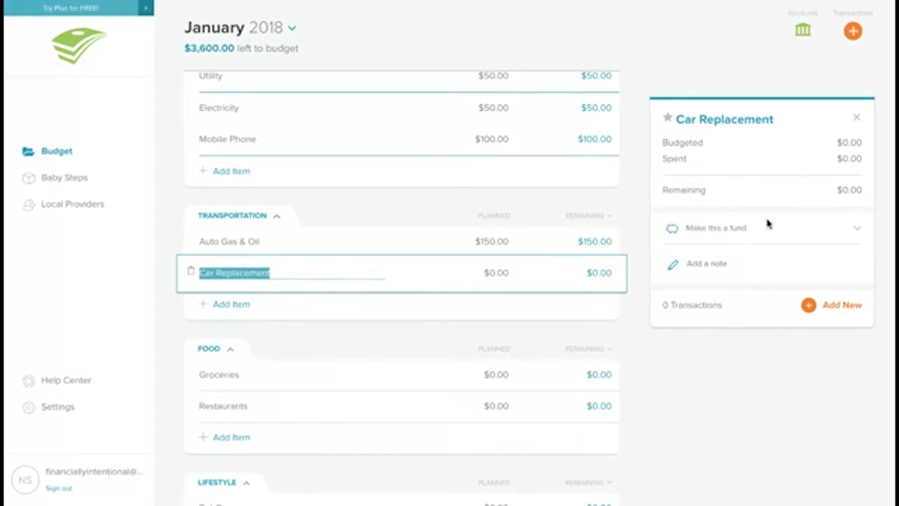
Step: Make Car Replacement a fund with a $5,000 savings goal
left_click(858, 232)
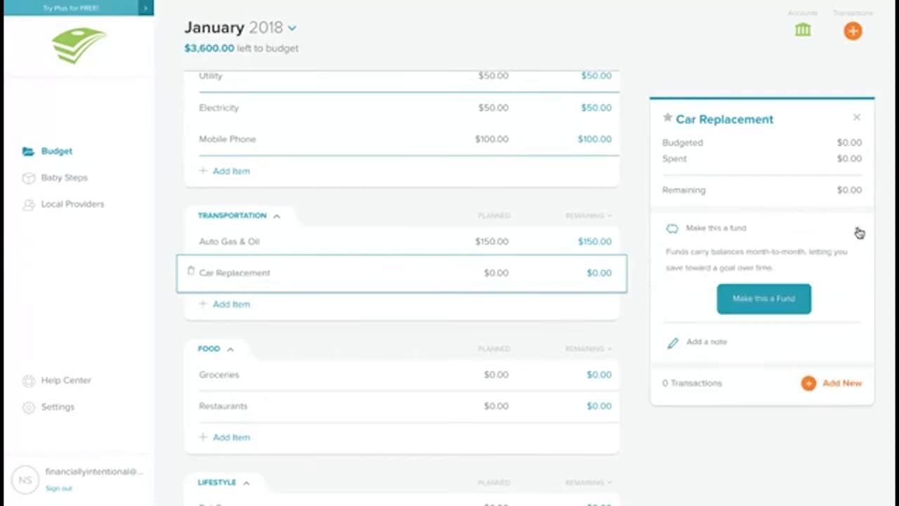
left_click(763, 300)
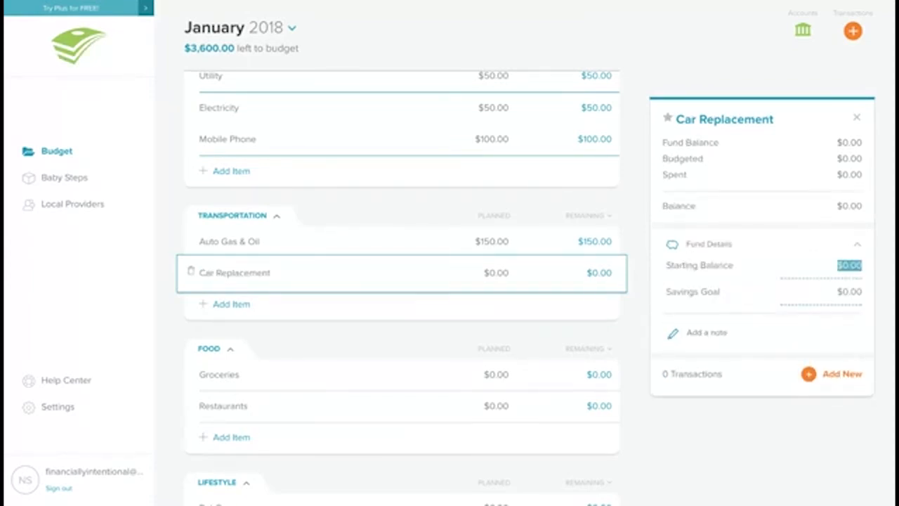
left_click(849, 293)
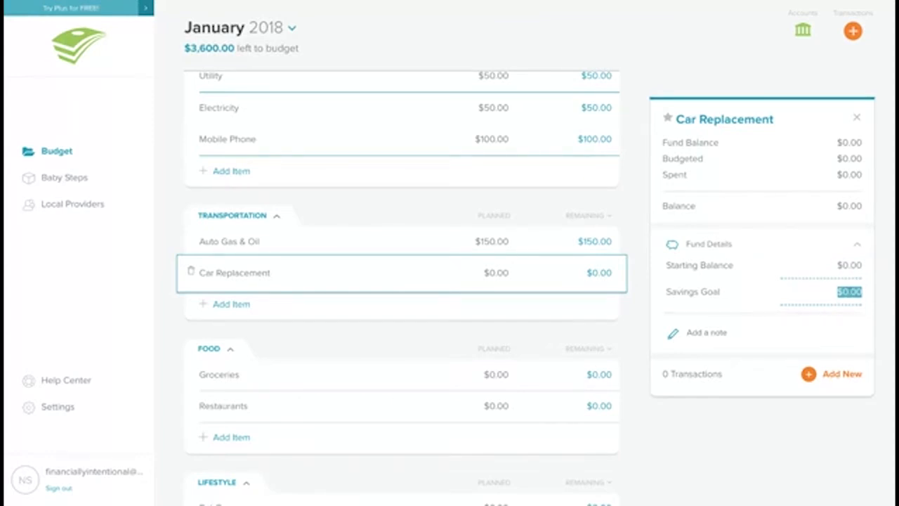
type("5000")
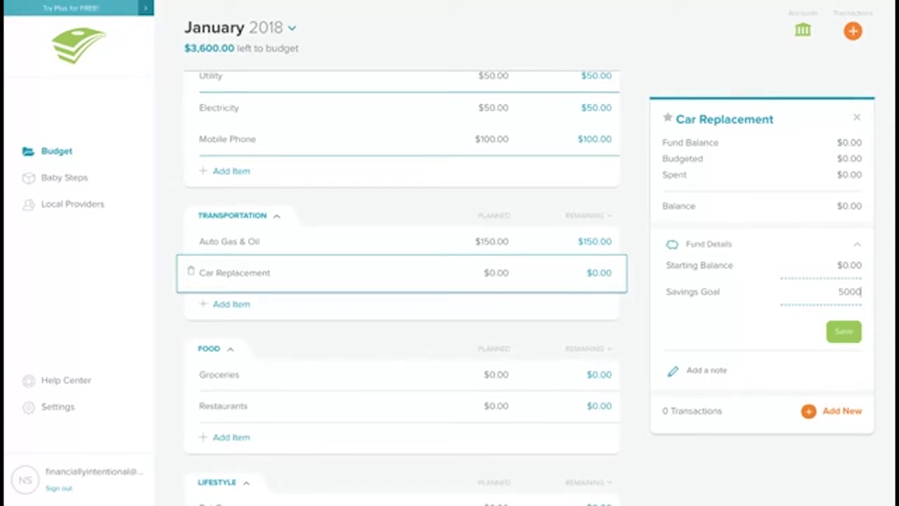
left_click(844, 331)
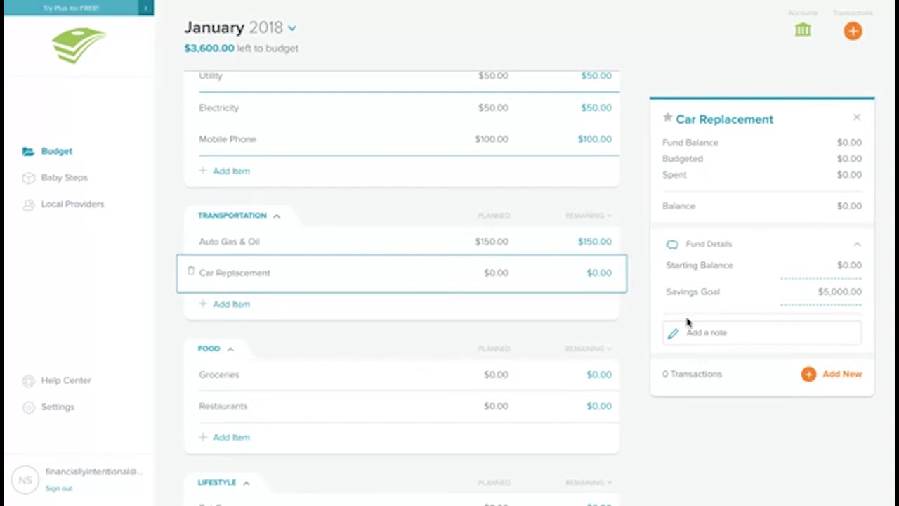
Step: Plan $100 for the Car Replacement line
left_click(490, 272)
type("100")
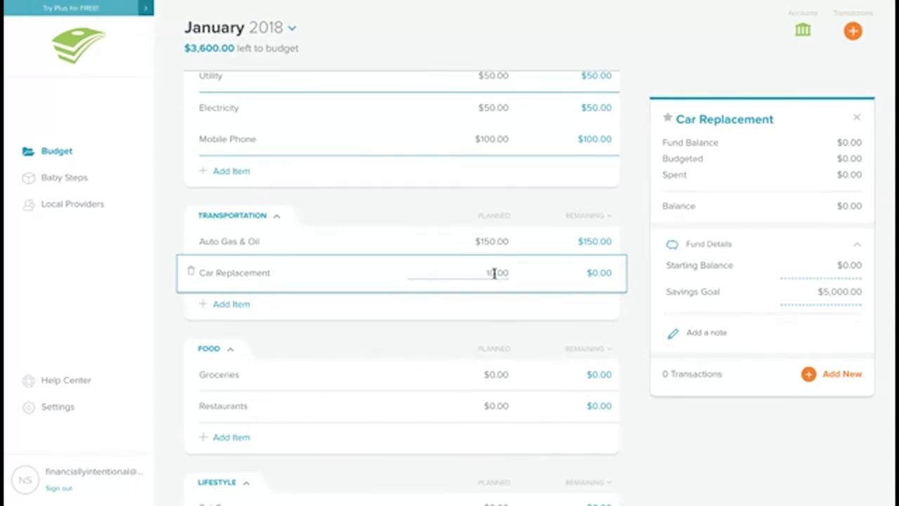
key("Tab")
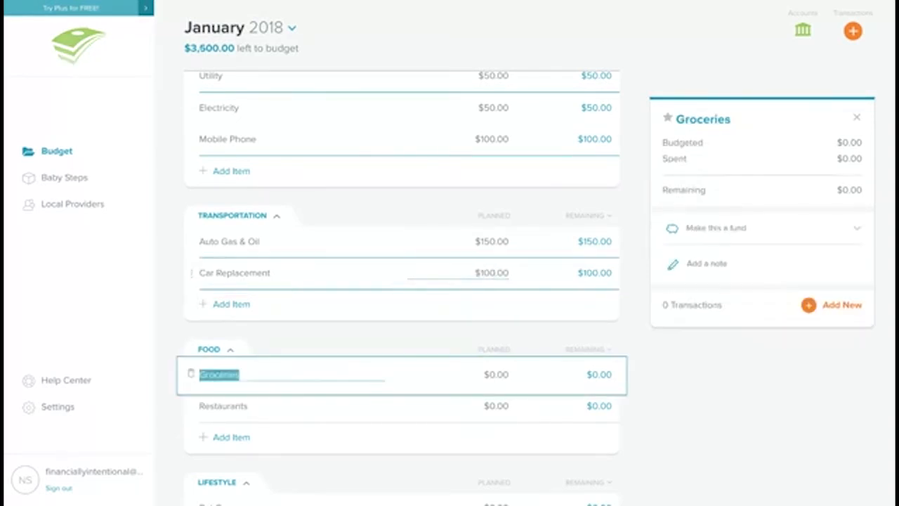
left_click(532, 273)
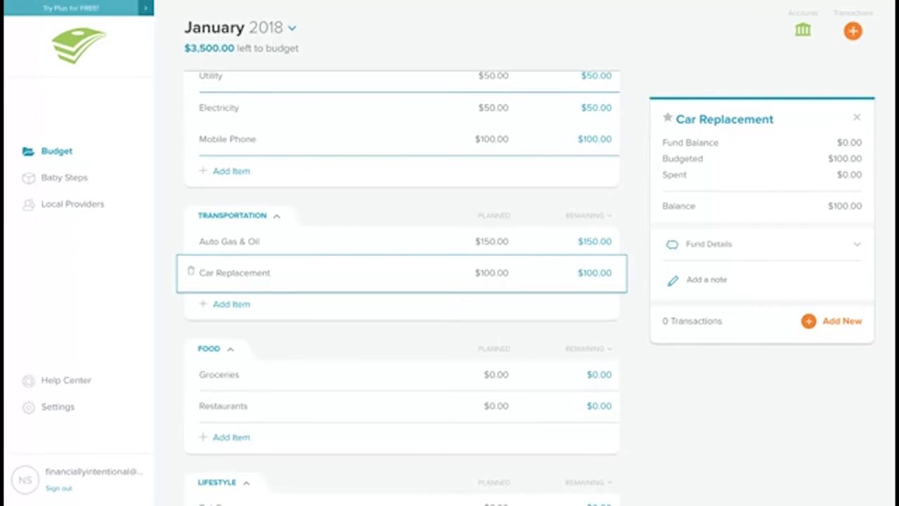
Step: Plan $2,500 for Groceries under Food
scroll(402, 281, "down", 2)
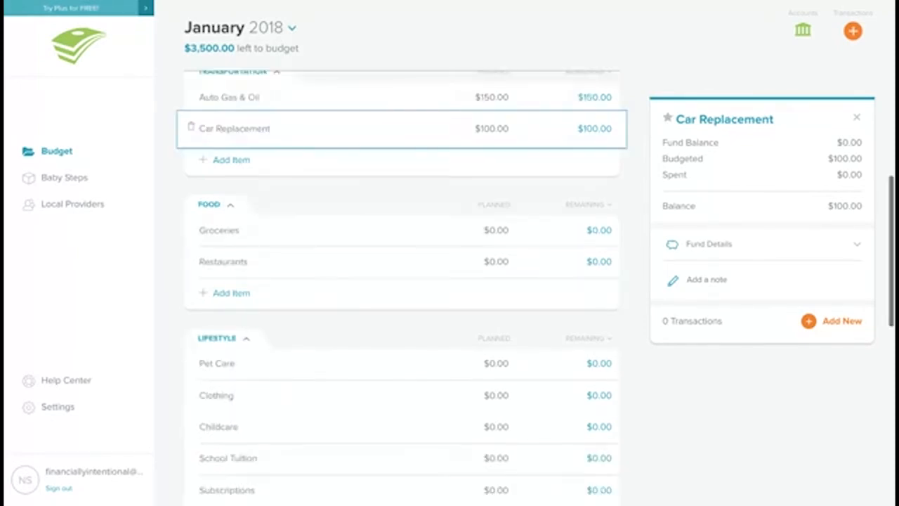
left_click(502, 230)
type("2500")
key("Tab")
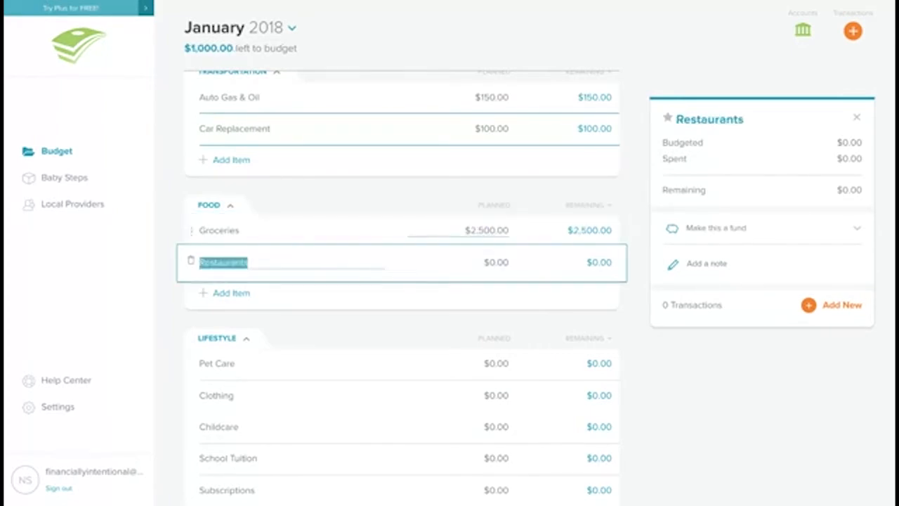
Step: Change the Groceries plan to $250
left_click(488, 230)
type("250")
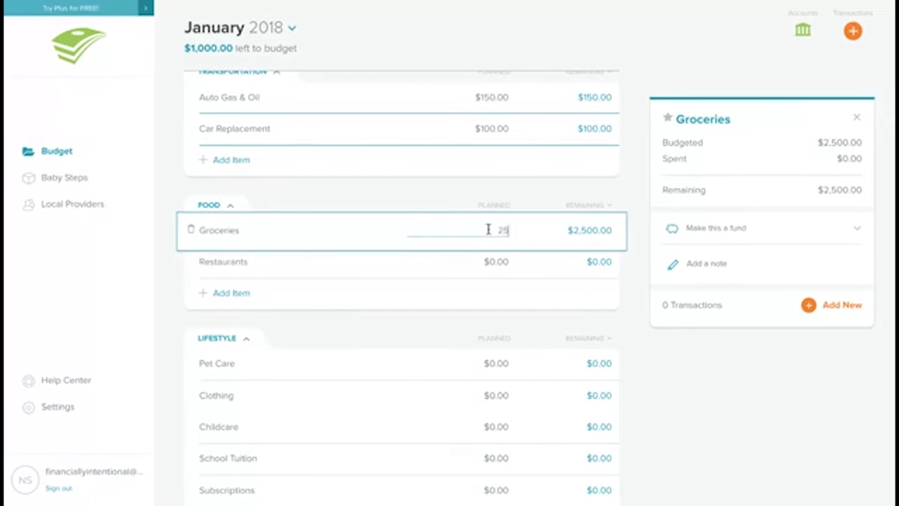
left_click(489, 270)
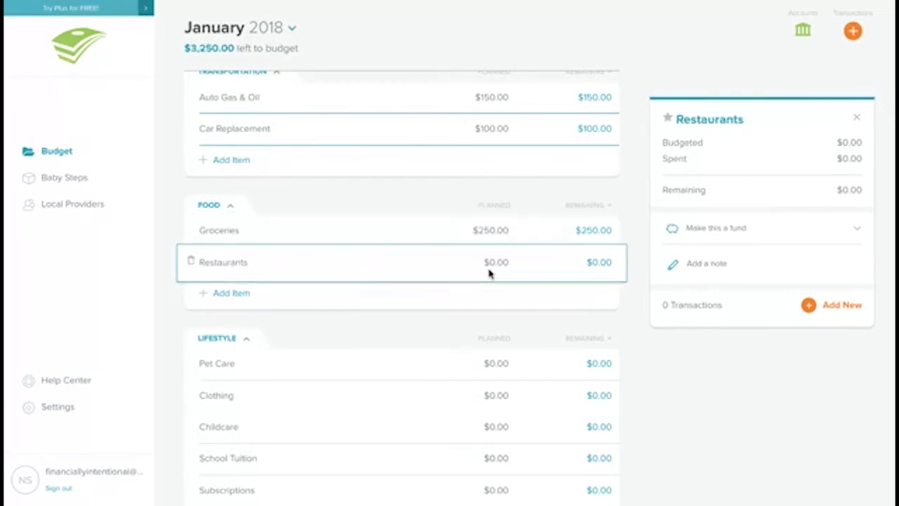
Step: Plan $100 for the Restaurants line
left_click(494, 265)
type("100")
key("Tab")
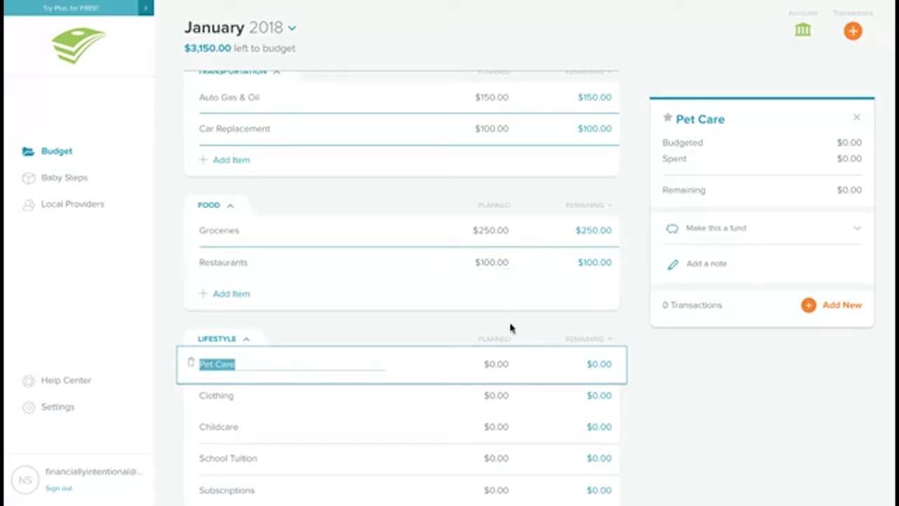
Step: Plan $50 for Pet Care under Lifestyle
left_click(504, 365)
type("50")
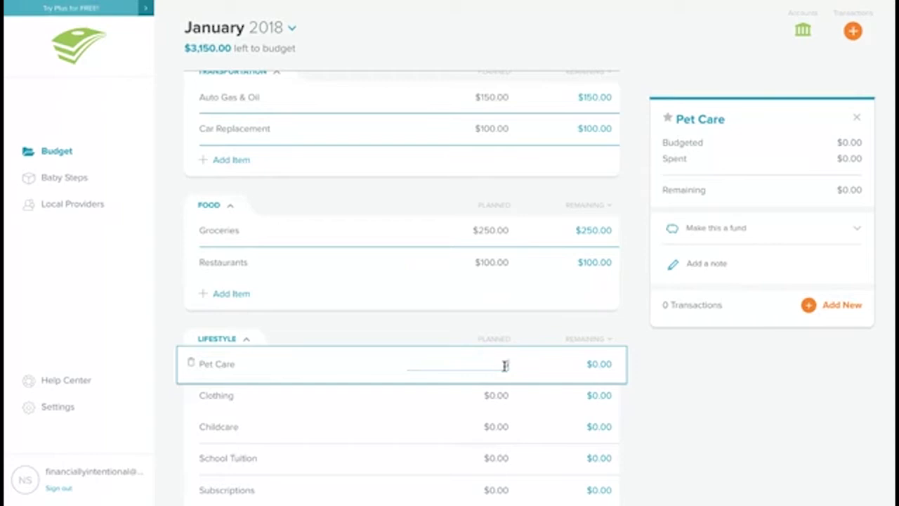
key("Tab")
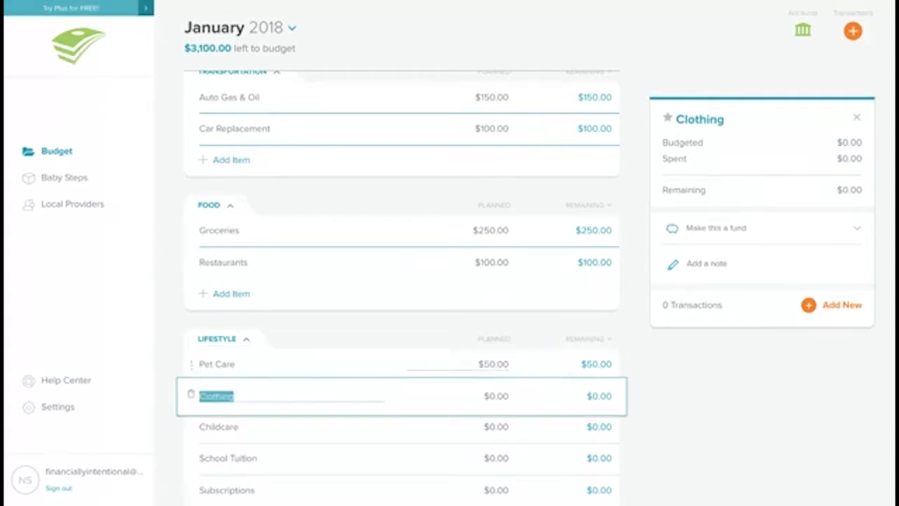
Step: Plan $100 for the Clothing line
left_click(496, 395)
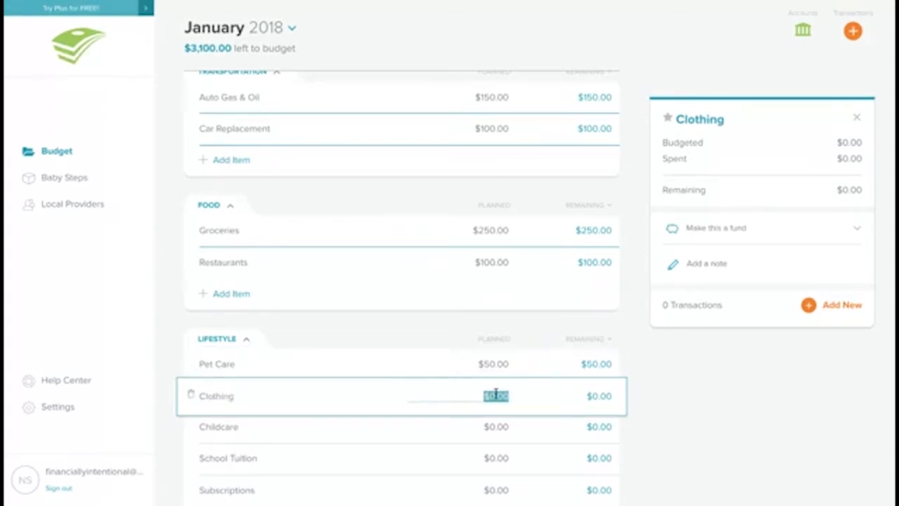
type("100")
key("Tab")
Step: Plan $10.99 for the Subscriptions line under Lifestyle
scroll(494, 302, "down", 4)
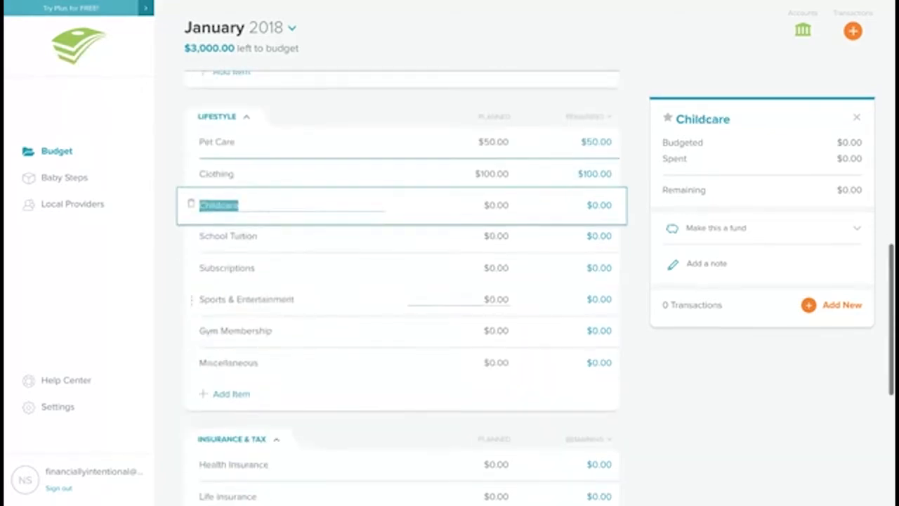
left_click(488, 153)
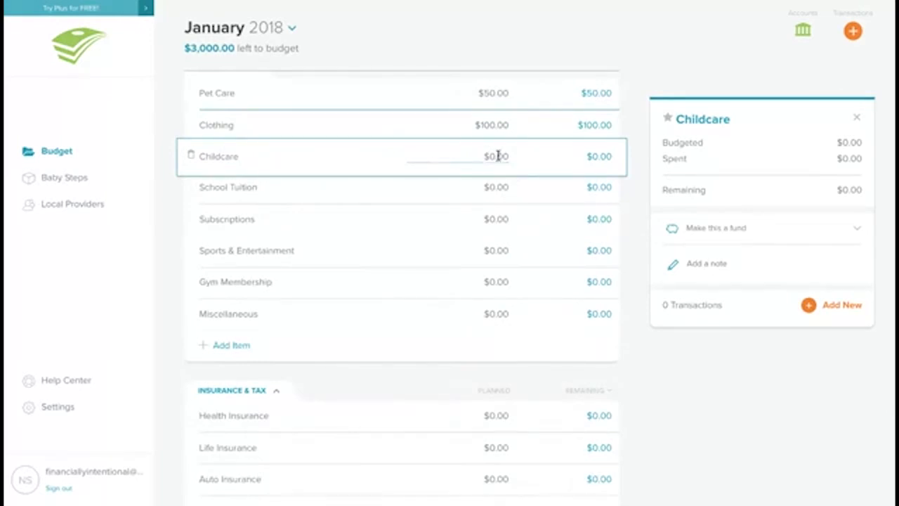
left_click_drag(507, 155, 467, 155)
left_click(202, 221)
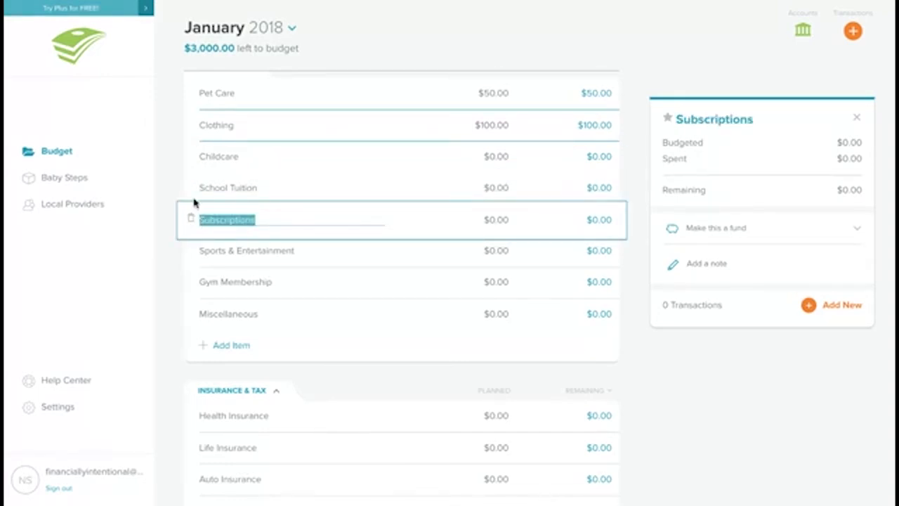
left_click(496, 229)
left_click(496, 218)
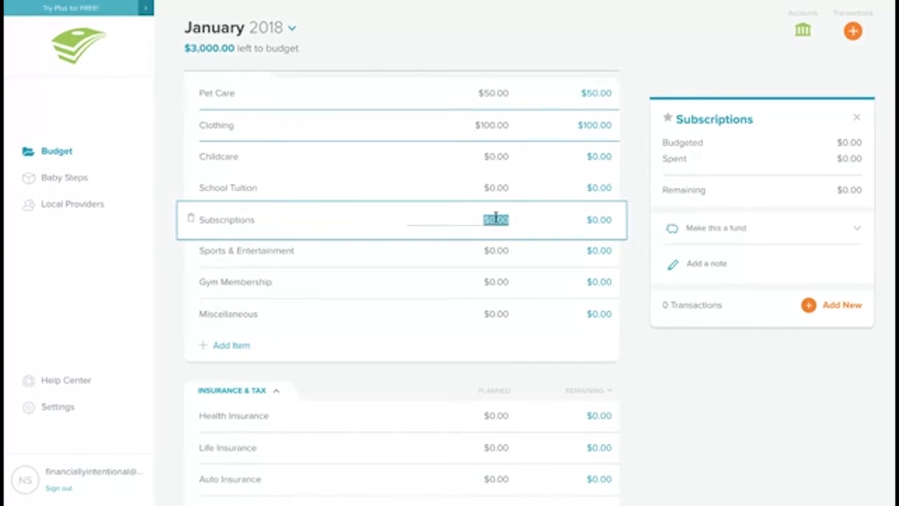
type("10.99")
key("Tab")
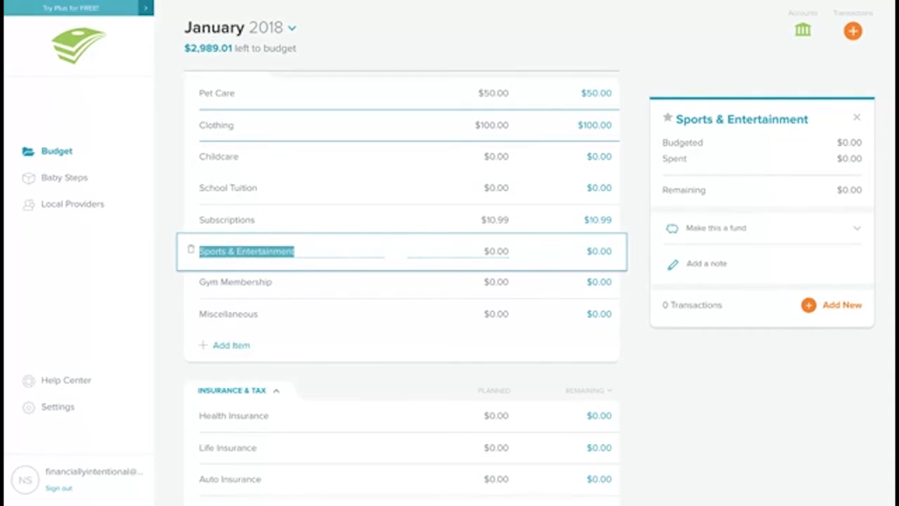
Step: Plan $20 for the Gym Membership line
left_click(498, 284)
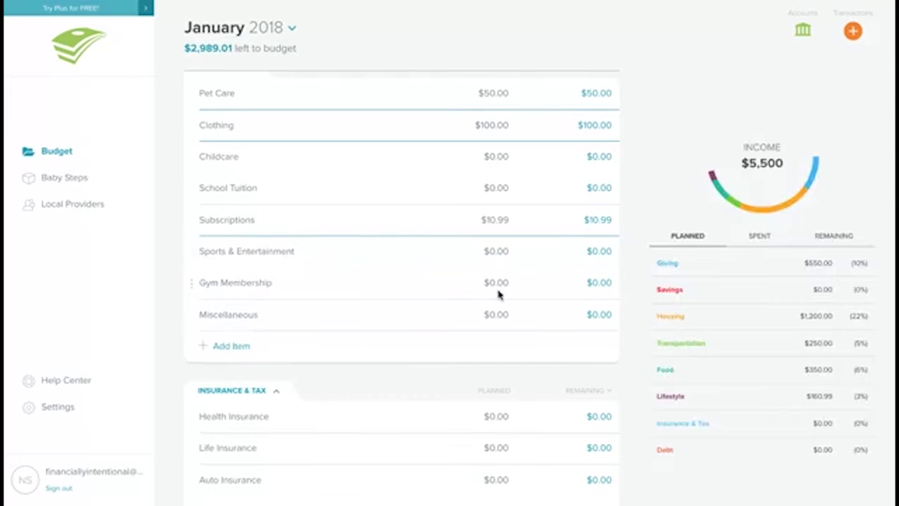
type("20")
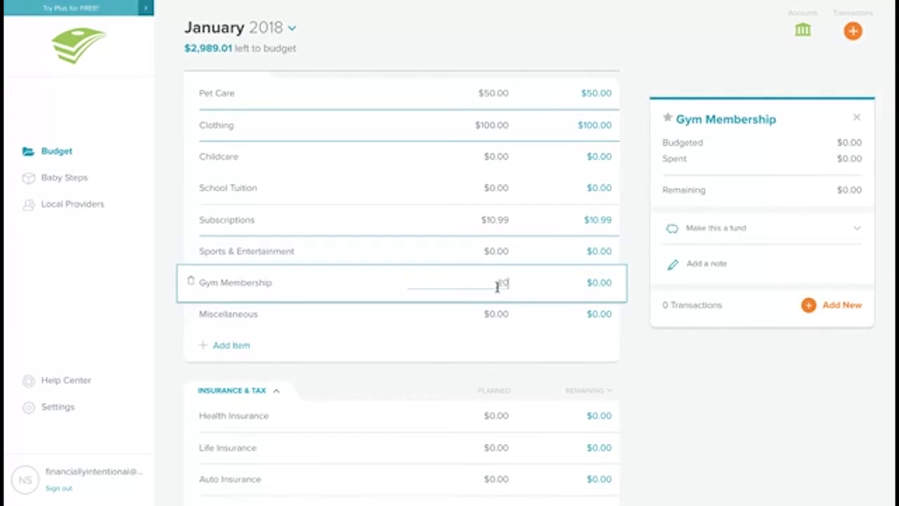
key("Tab")
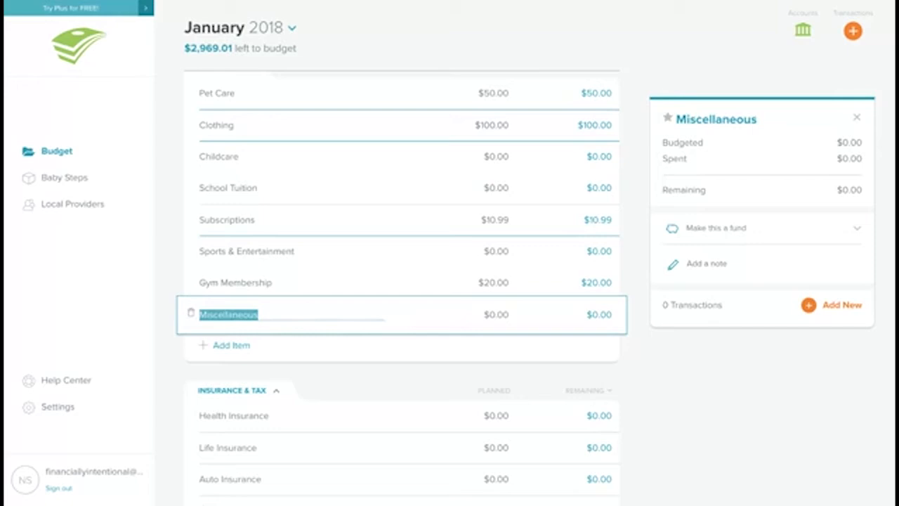
Step: Add a Travel item to Lifestyle and make it a fund with a $1,000 savings goal
left_click(213, 346)
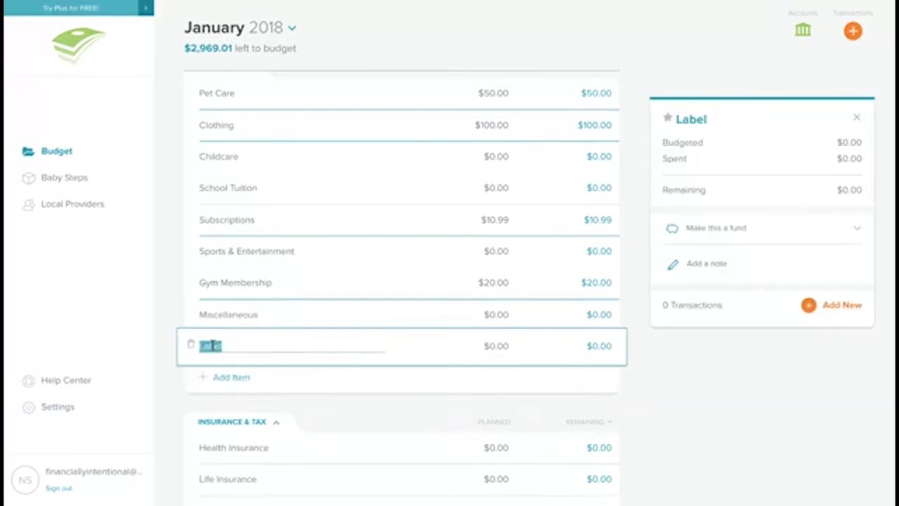
type("Travel")
left_click(412, 344)
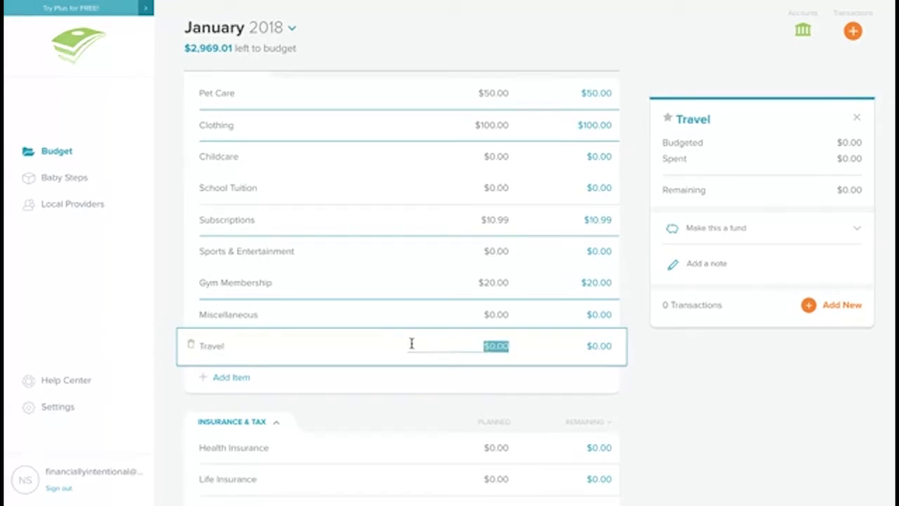
left_click(843, 227)
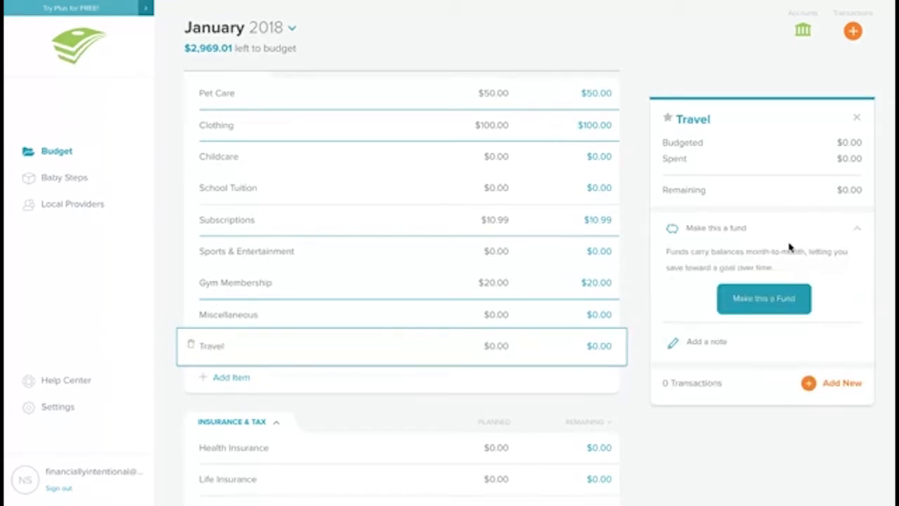
left_click(763, 296)
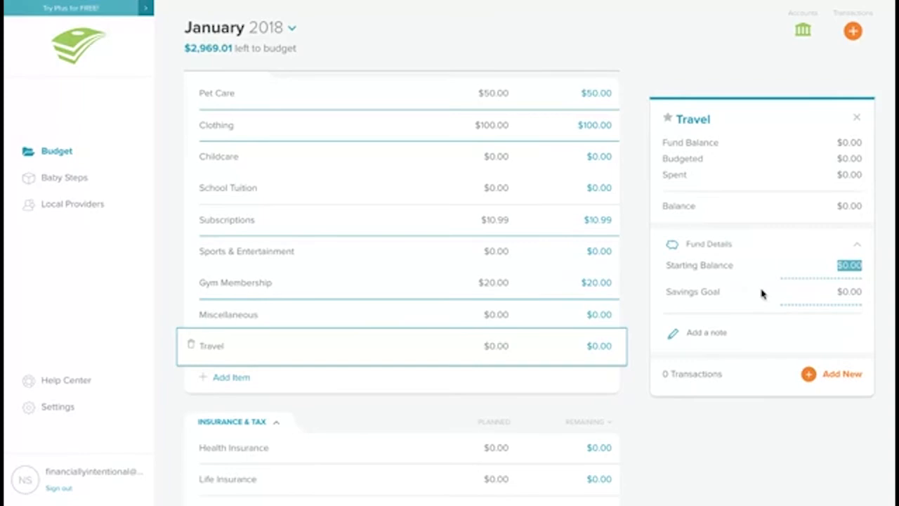
left_click(793, 290)
type("1000")
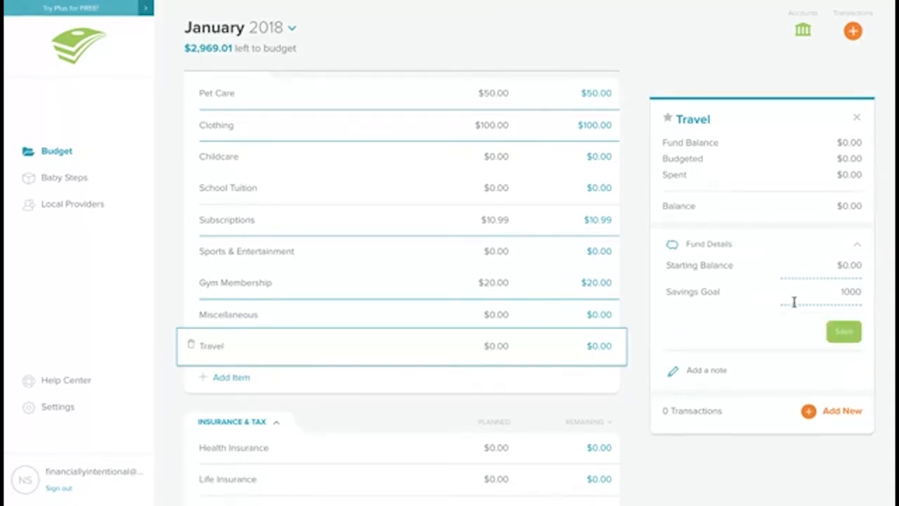
left_click(829, 338)
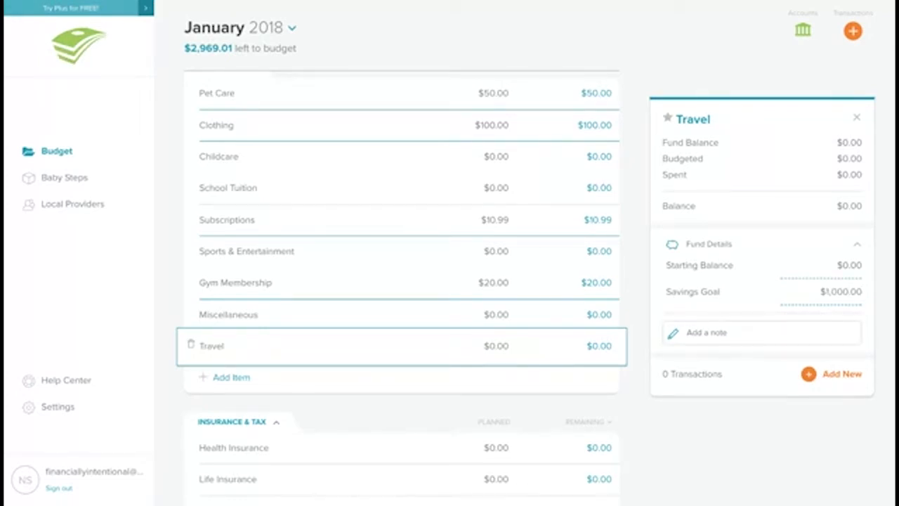
Step: Add an Education item below Travel in Lifestyle
left_click(226, 380)
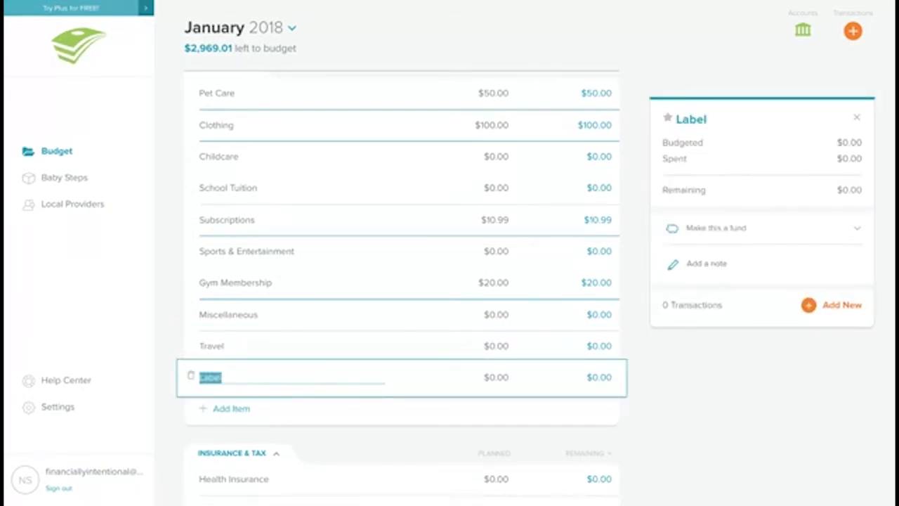
type("edu")
key("BackSpace")
key("BackSpace")
key("BackSpace")
type("Education")
left_click(441, 409)
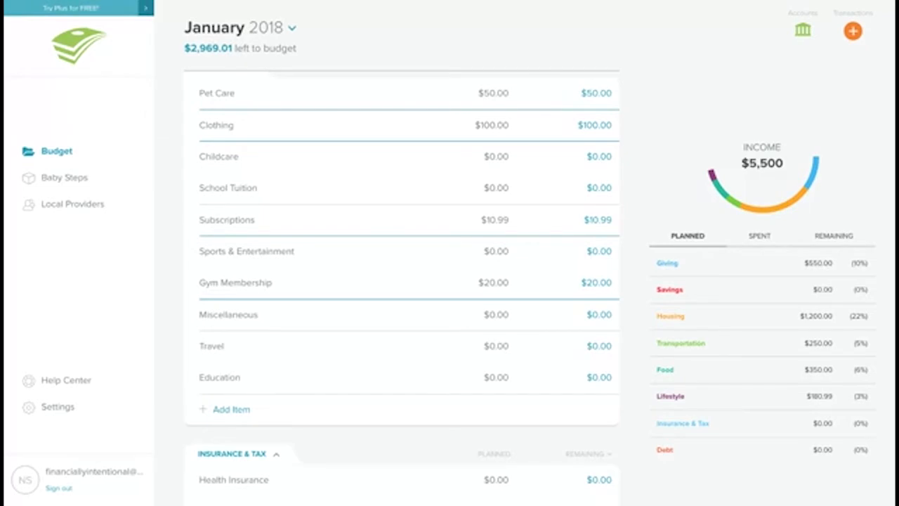
Step: Open a new transaction form for the Education line, switch it to income, and close it without saving
left_click(458, 380)
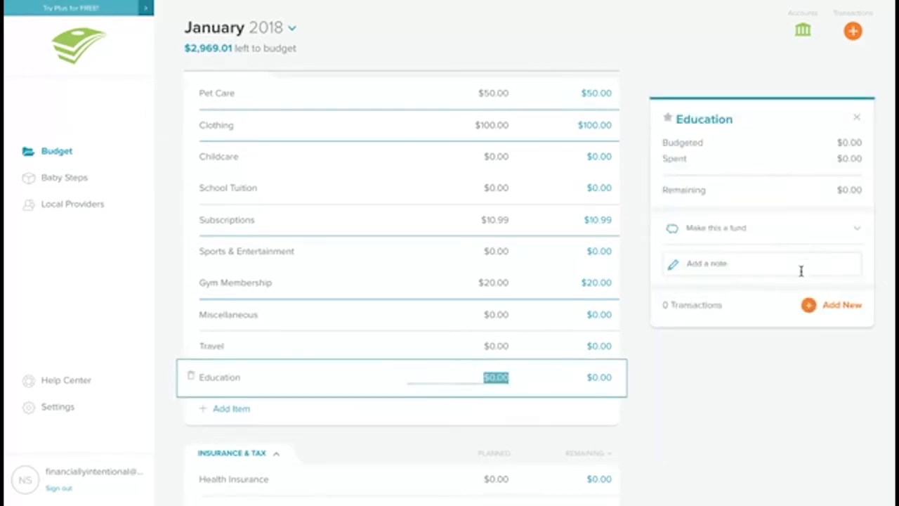
left_click(824, 305)
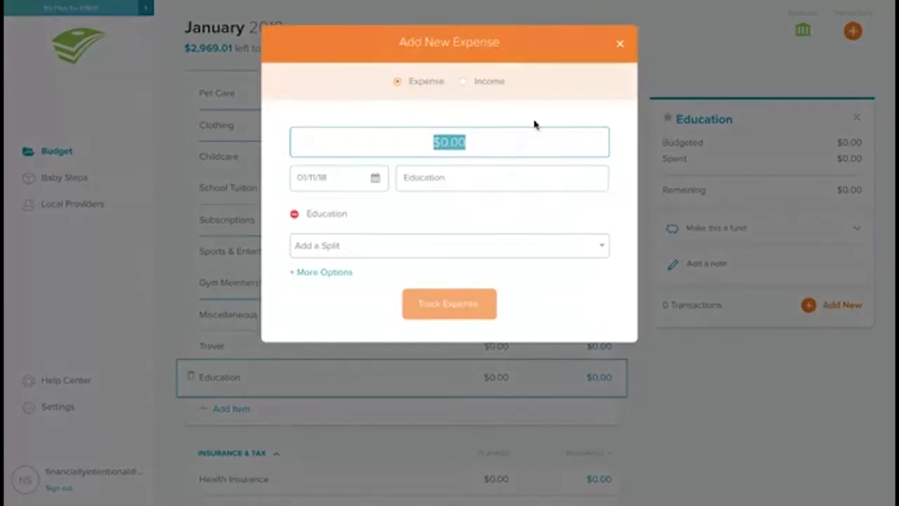
left_click(489, 83)
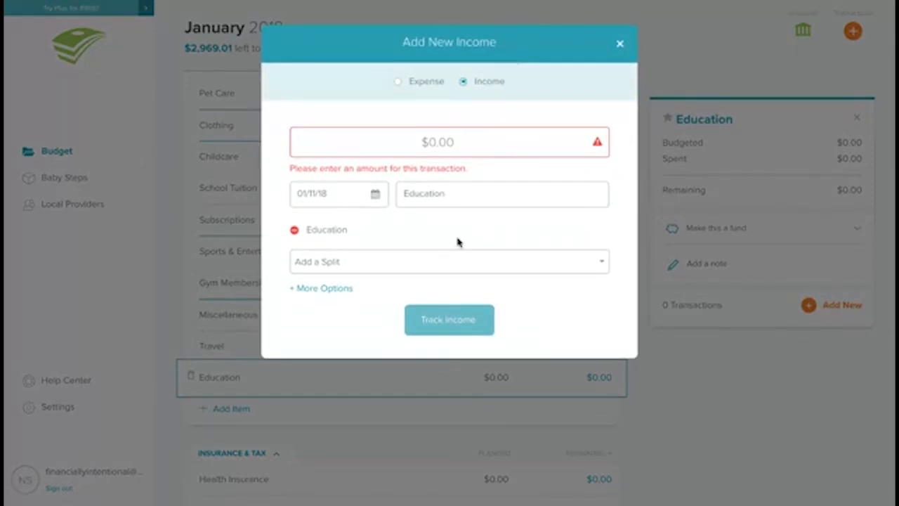
left_click(620, 44)
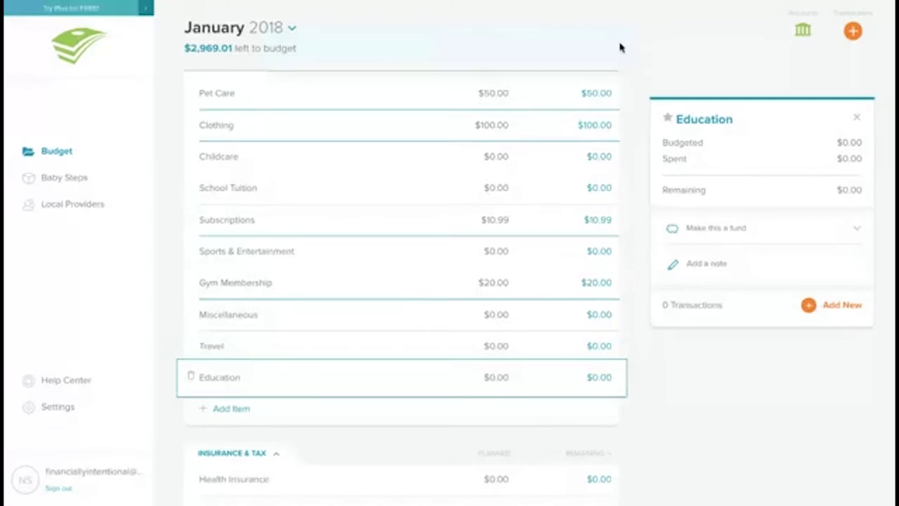
Step: Add a Books item to the Lifestyle group and plan $20 for it
scroll(620, 47, "down", 5)
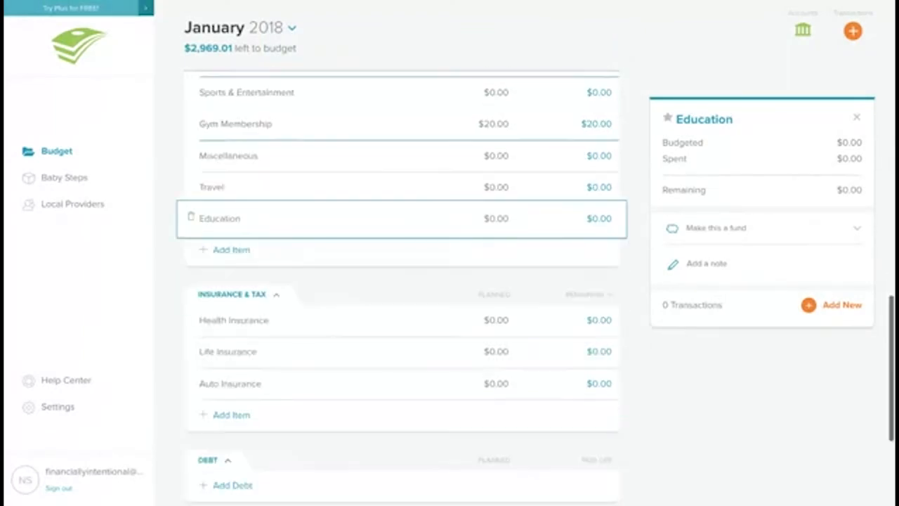
scroll(401, 281, "up", 1)
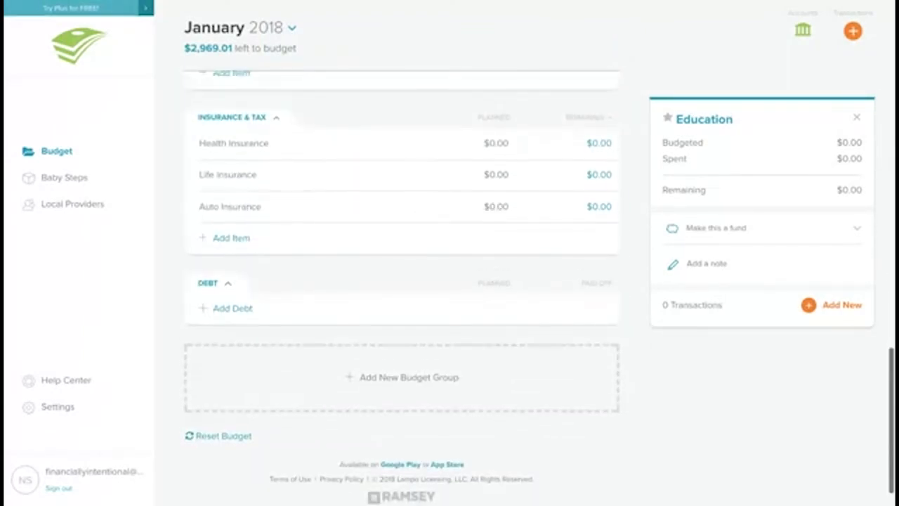
scroll(401, 280, "up", 1)
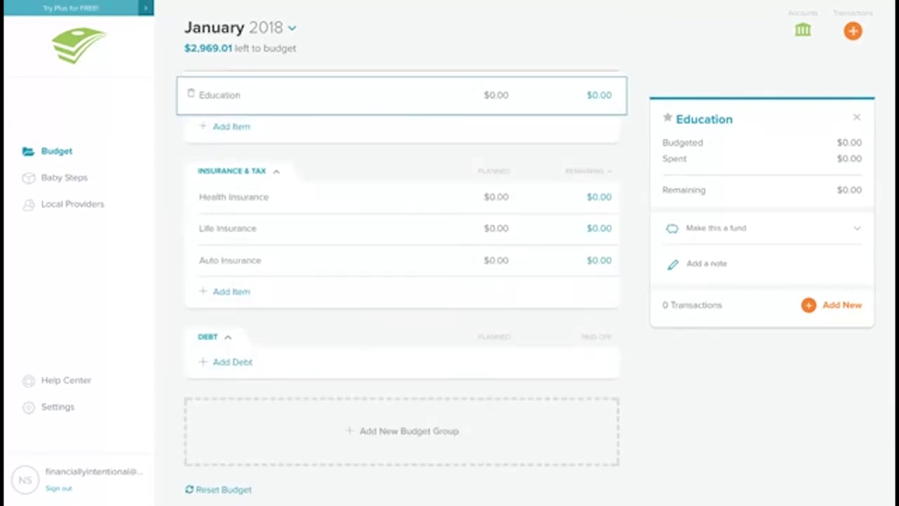
scroll(401, 281, "up", 1)
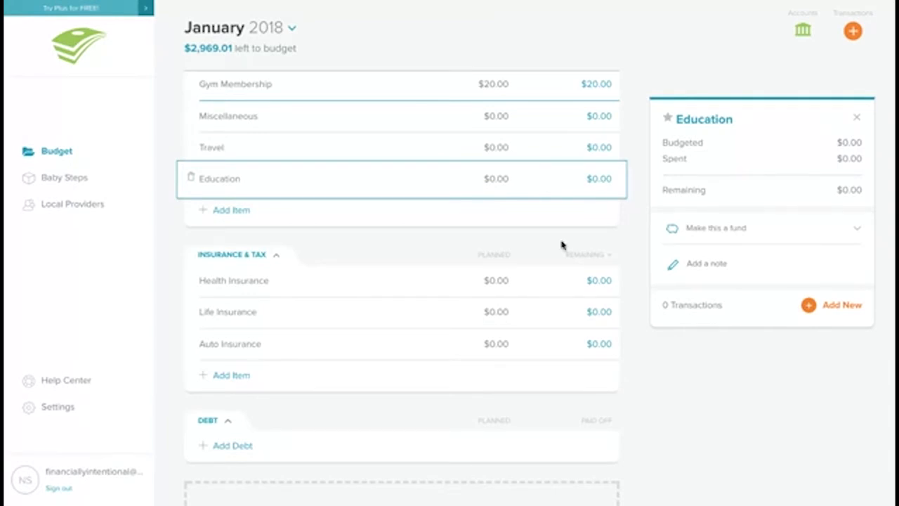
left_click(486, 313)
scroll(500, 313, "down", 1)
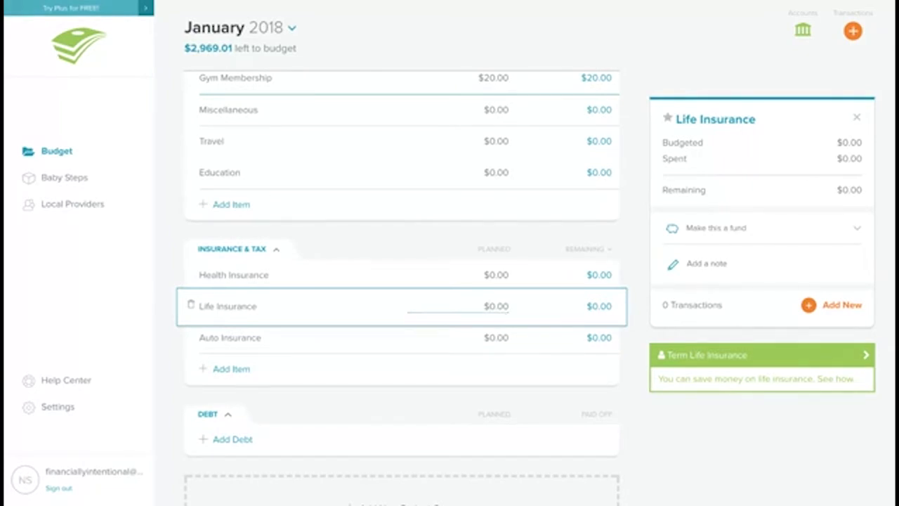
left_click(236, 204)
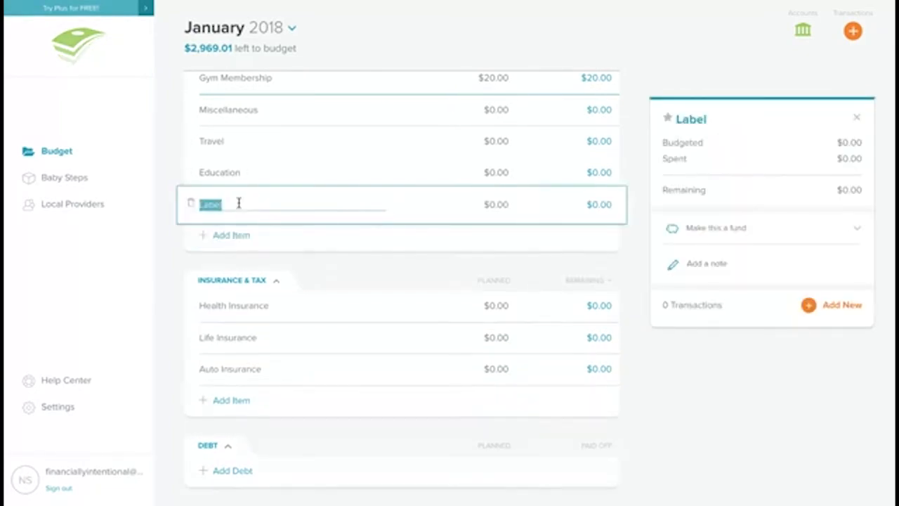
type("Books")
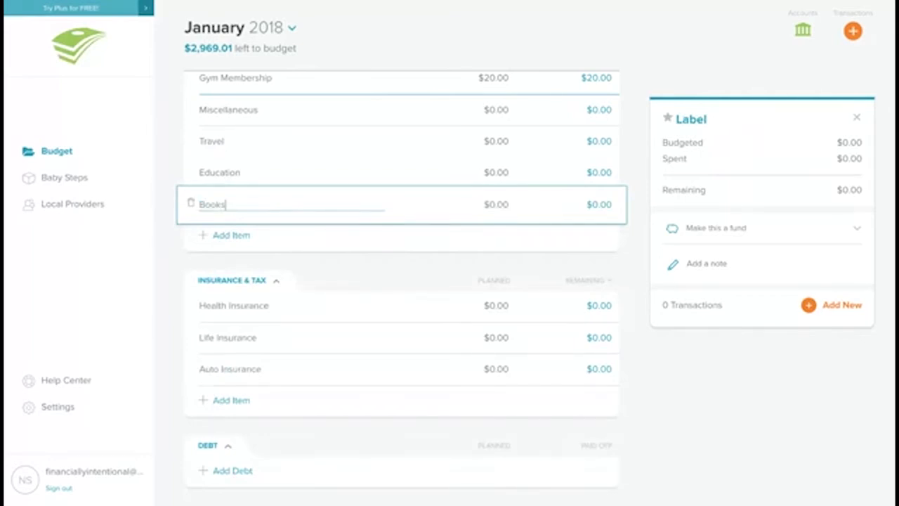
left_click(495, 204)
type("200")
key("BackSpace")
key("Return")
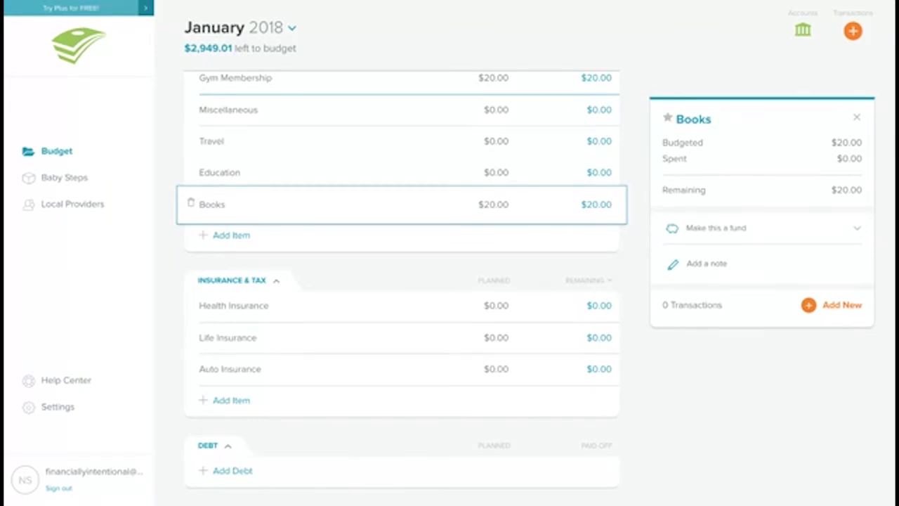
Step: Add a Car note line to the Debt group
scroll(245, 251, "down", 3)
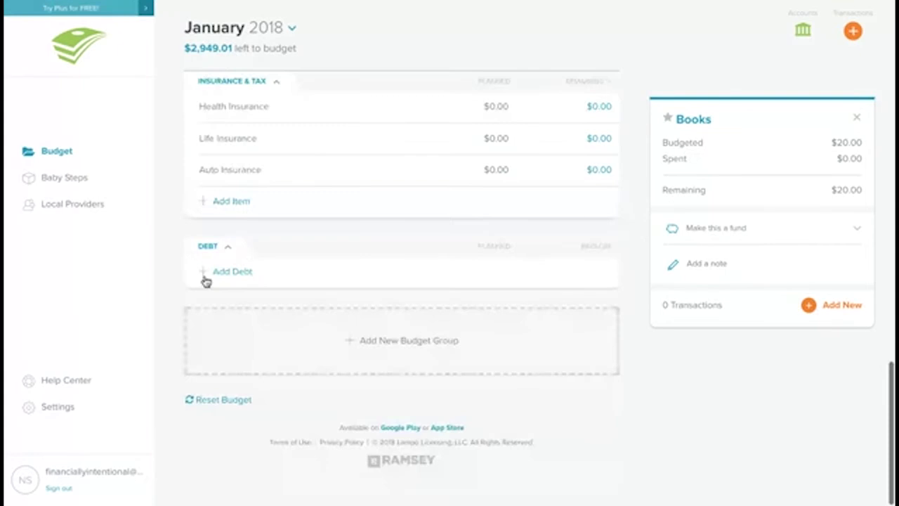
left_click(222, 273)
key("BackSpace")
type("Car ")
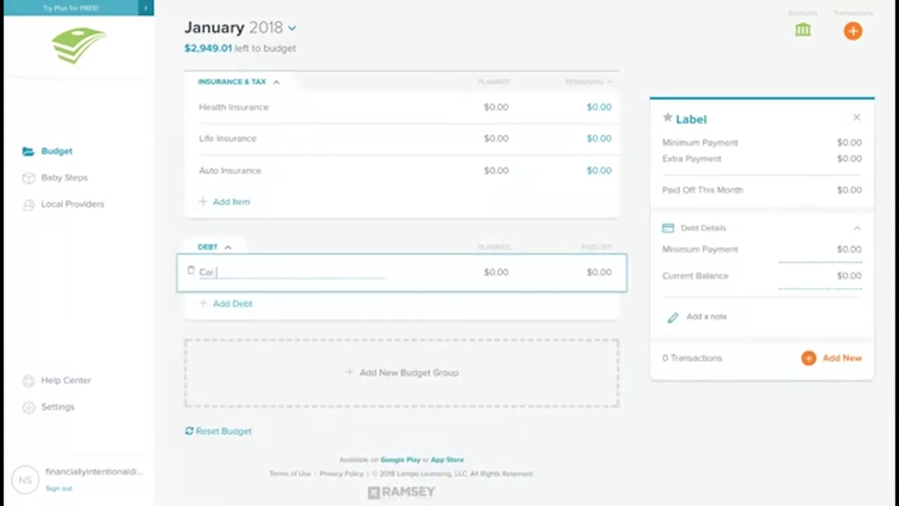
type("note")
Step: Add a Student loans debt line and one more unnamed debt line below it
left_click(209, 306)
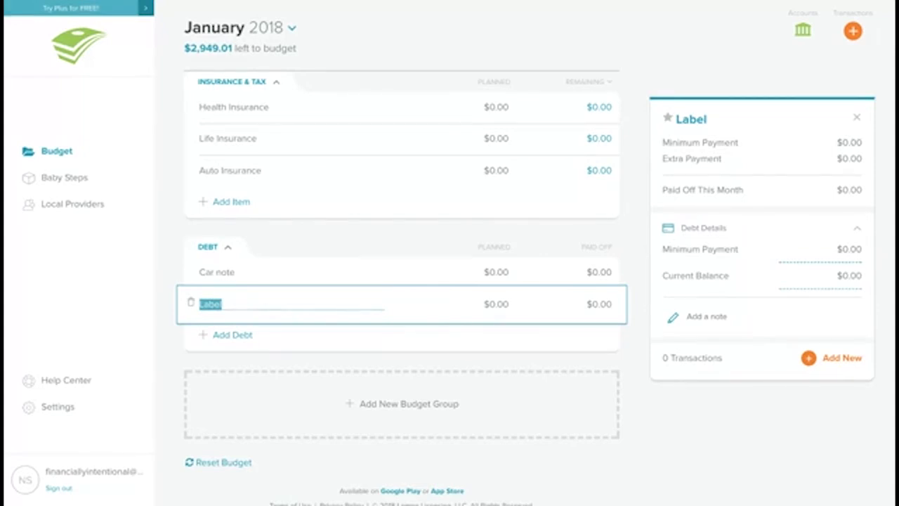
type("Student loans")
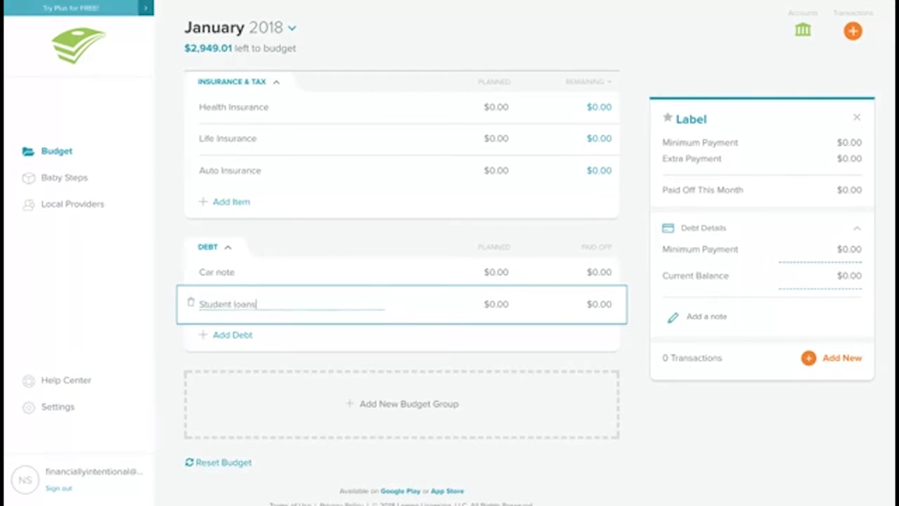
left_click(214, 337)
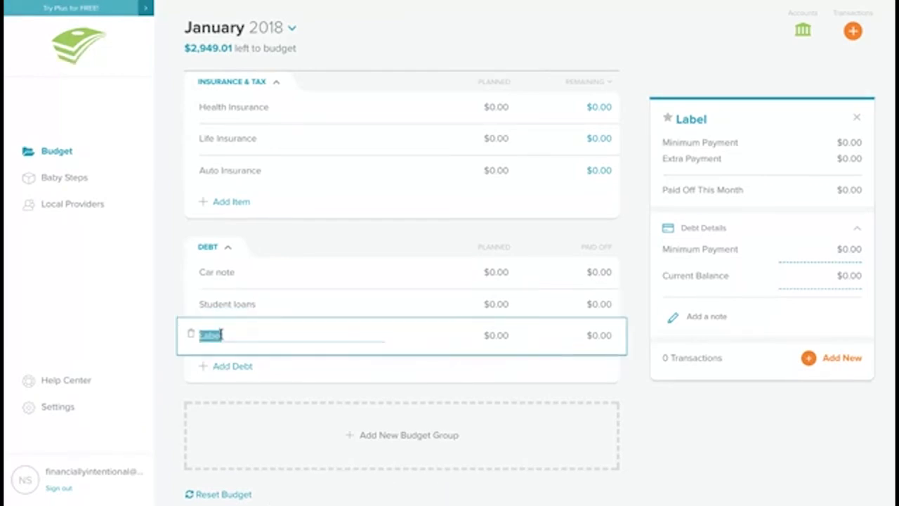
left_click(257, 366)
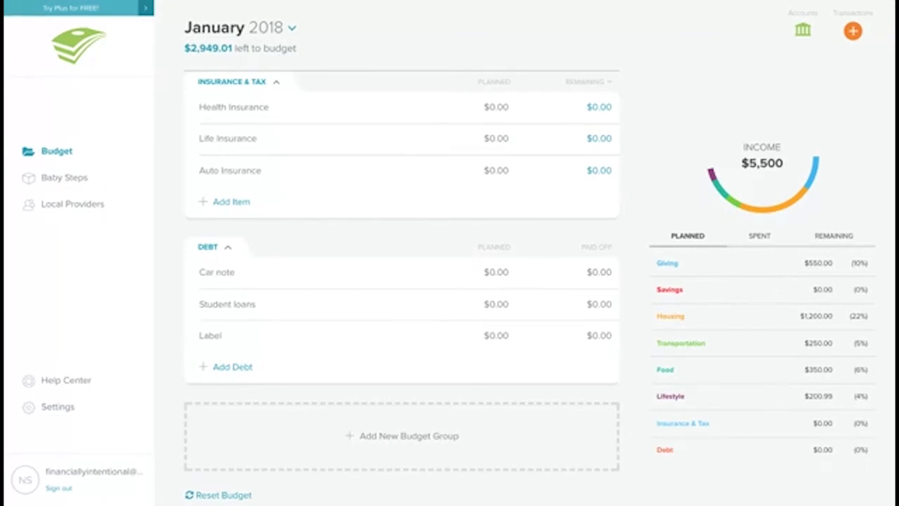
Step: Plan $5,000 for the Car note debt
left_click(496, 274)
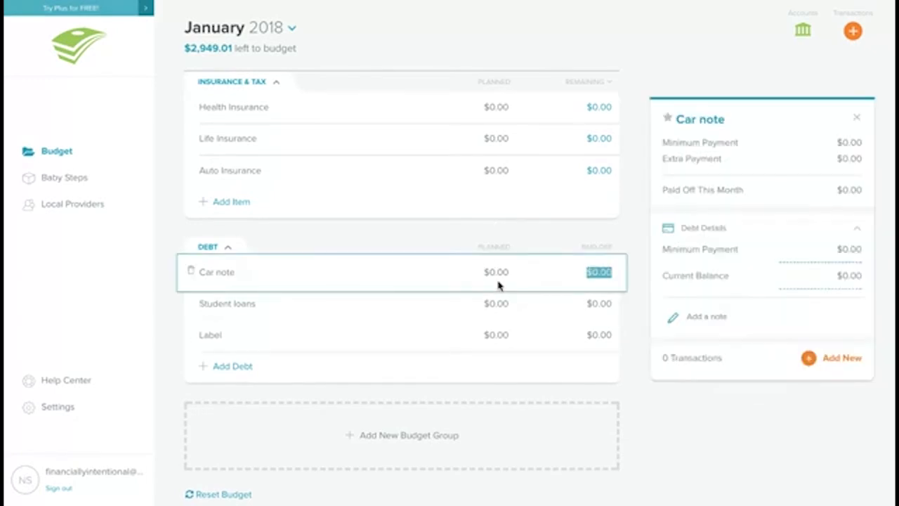
type("500")
key("BackSpace")
Step: Plan $50 each for Health Insurance and Life Insurance
left_click(486, 109)
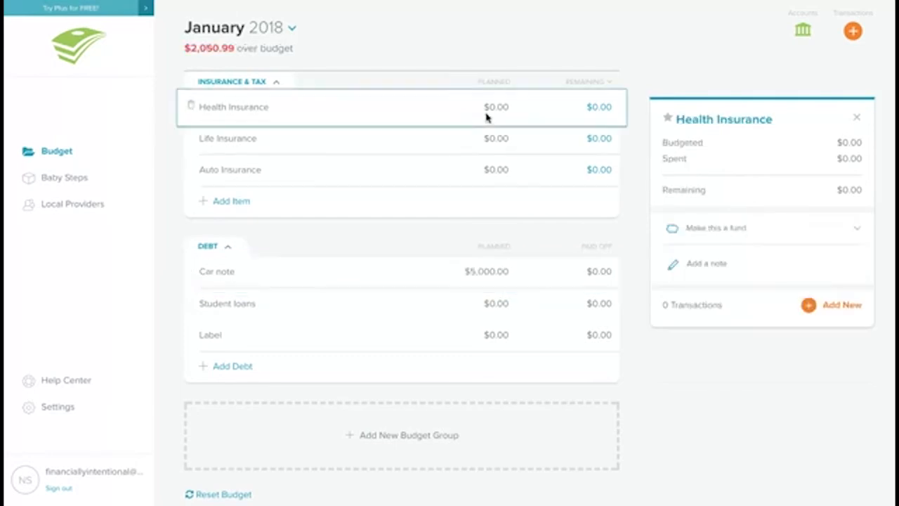
key("BackSpace")
key("BackSpace")
type("50")
left_click(477, 138)
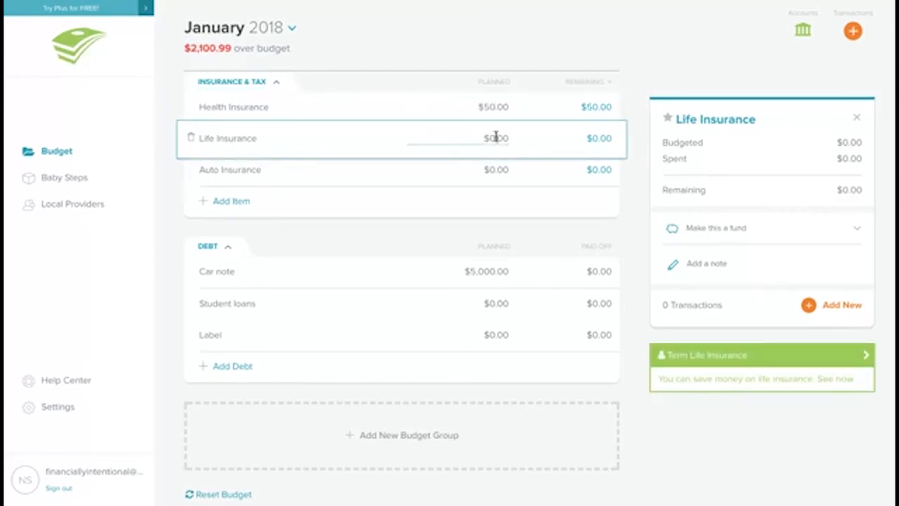
double_click(496, 136)
key("BackSpace")
type("50")
key("Return")
Step: Plan $100 for Auto Insurance
double_click(487, 169)
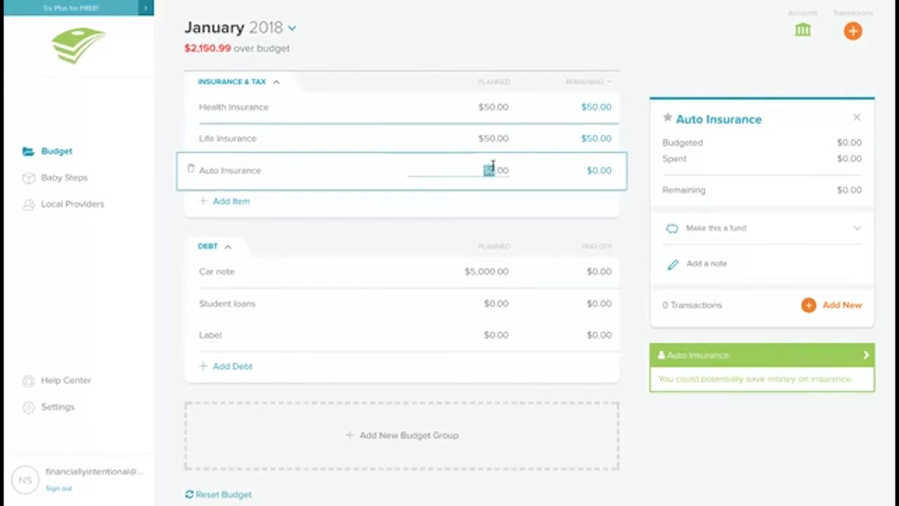
left_click(506, 172)
double_click(497, 169)
type("100")
key("Tab")
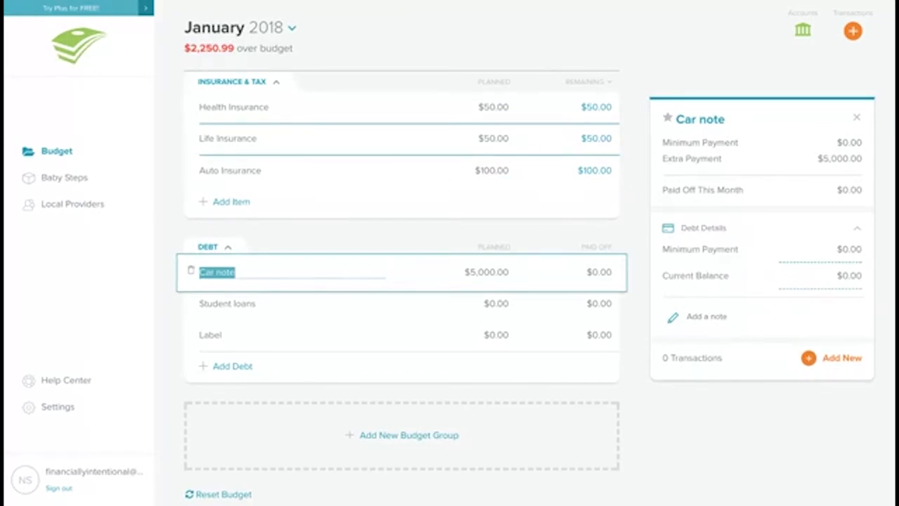
Step: Add a Public Transportation item to the Transportation group and plan $45 for it
scroll(402, 292, "up", 10)
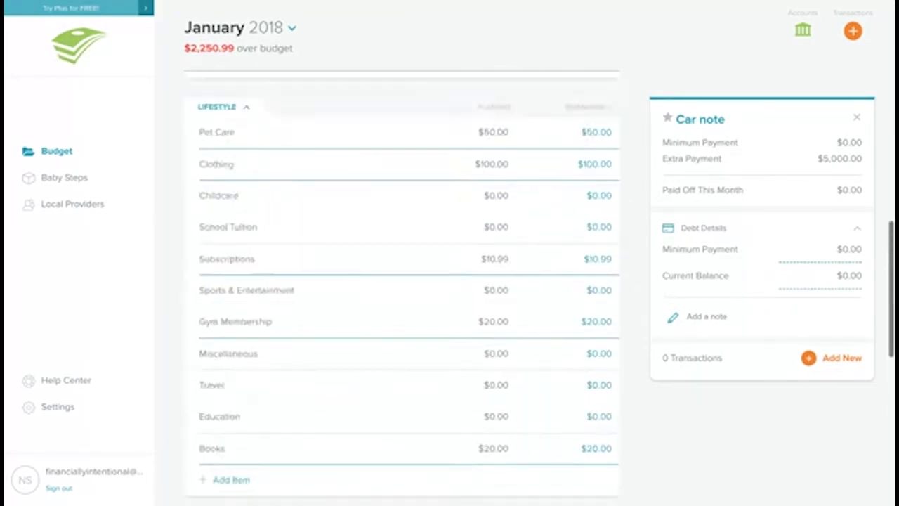
scroll(402, 288, "up", 8)
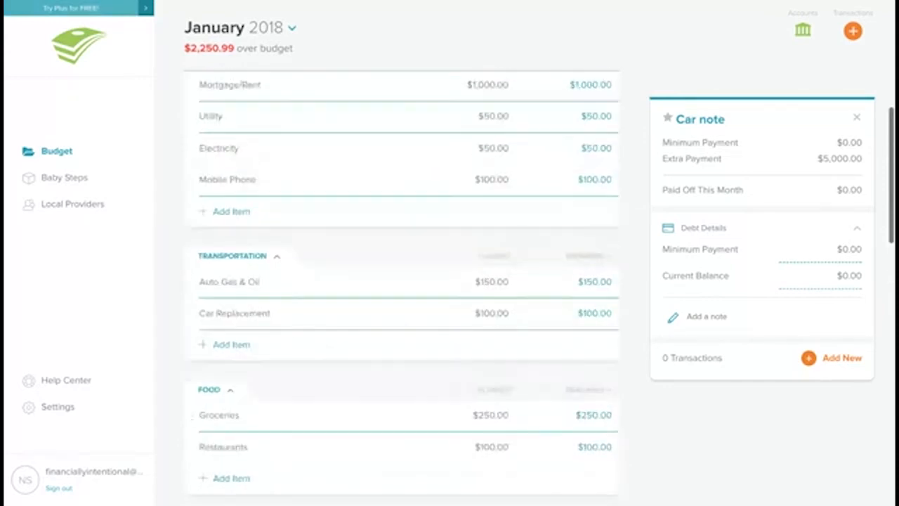
scroll(402, 288, "up", 8)
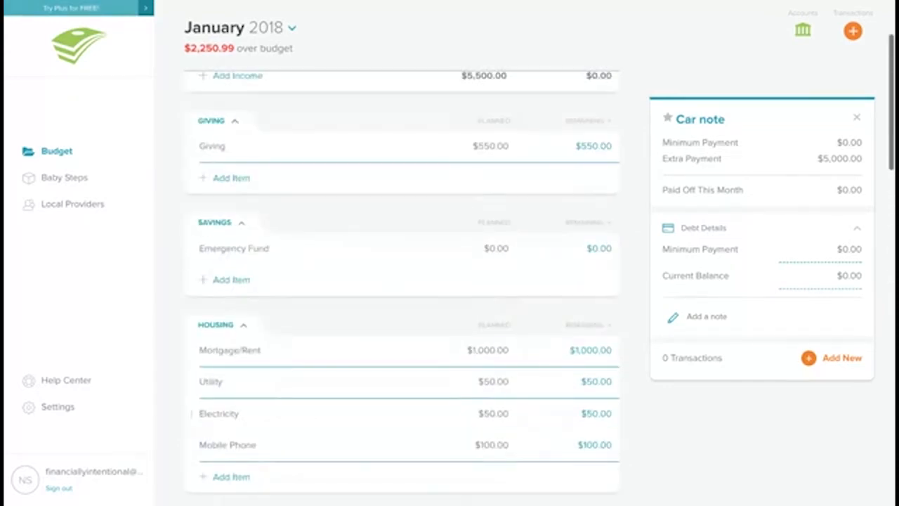
scroll(401, 288, "up", 2)
scroll(402, 287, "down", 4)
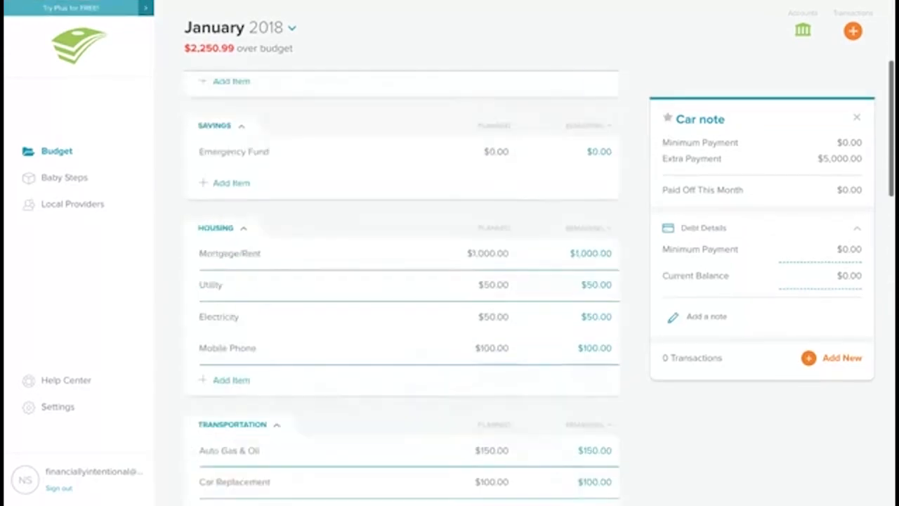
scroll(434, 302, "down", 3)
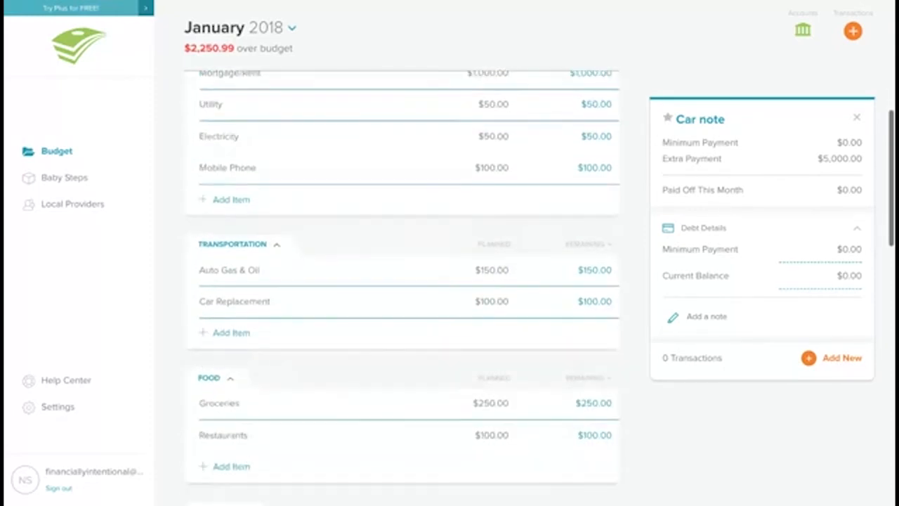
left_click(242, 332)
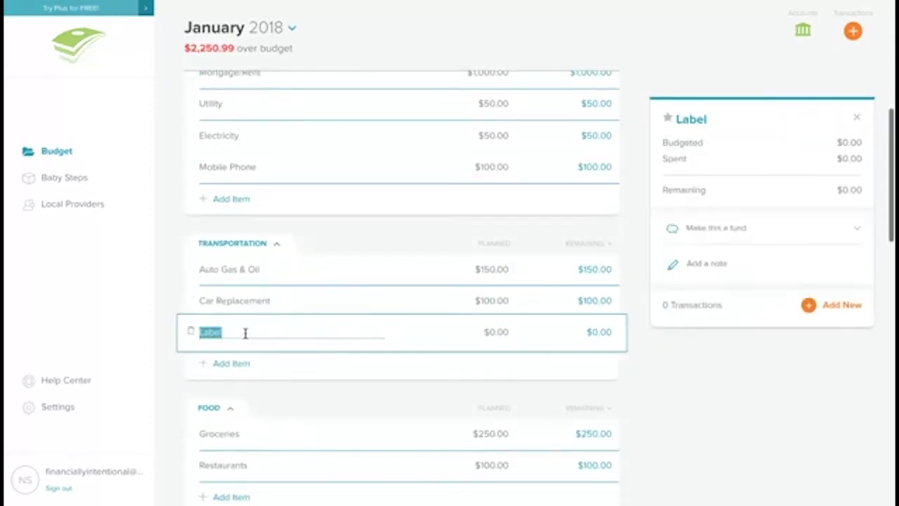
type("Publi")
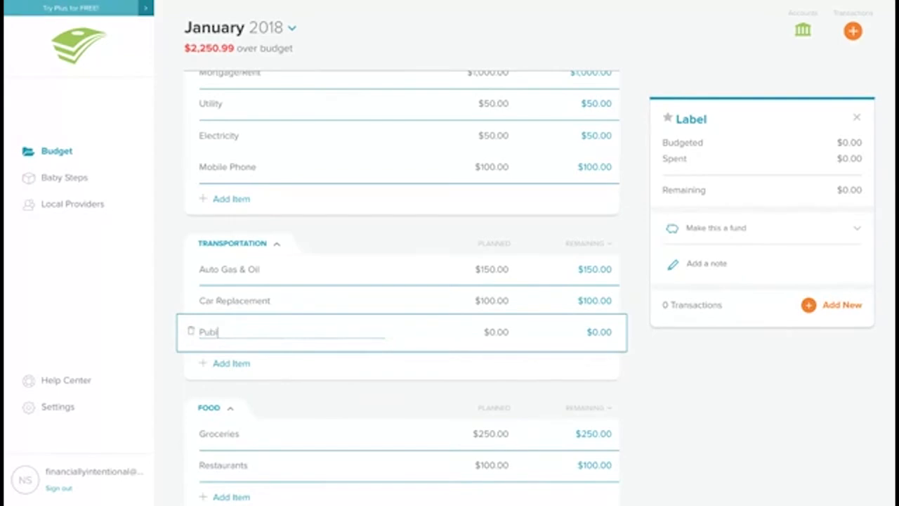
type("c Transport")
type("ation")
left_click(483, 331)
left_click_drag(503, 330, 474, 331)
type("450")
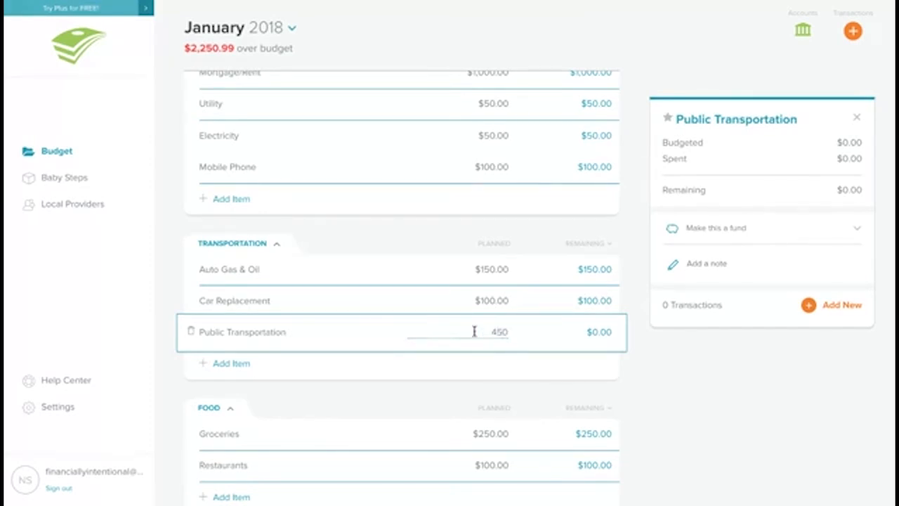
key("BackSpace")
key("Tab")
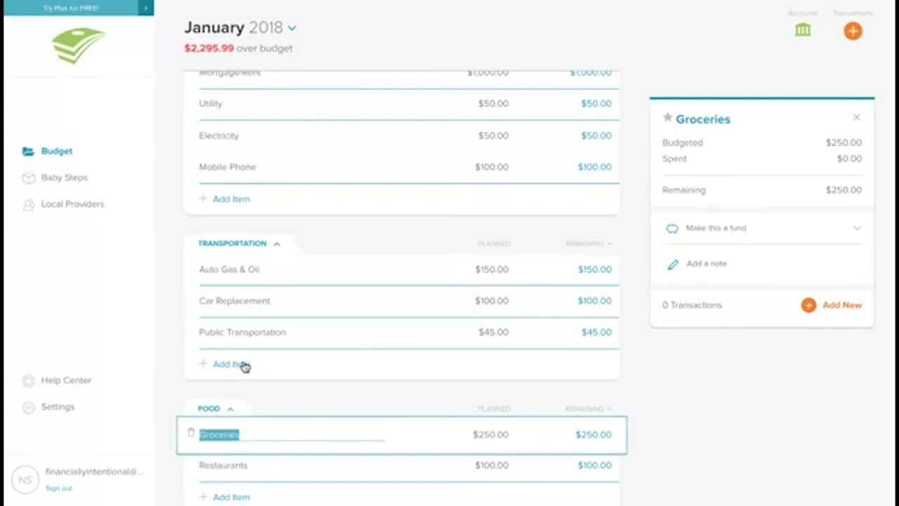
Step: Add a Parking item to the Transportation group and plan $20 for it
scroll(232, 361, "down", 1)
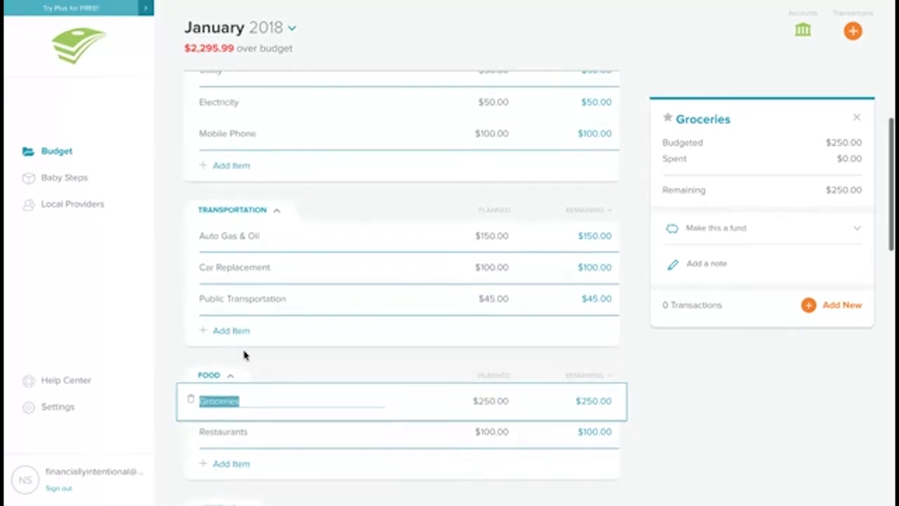
left_click(243, 335)
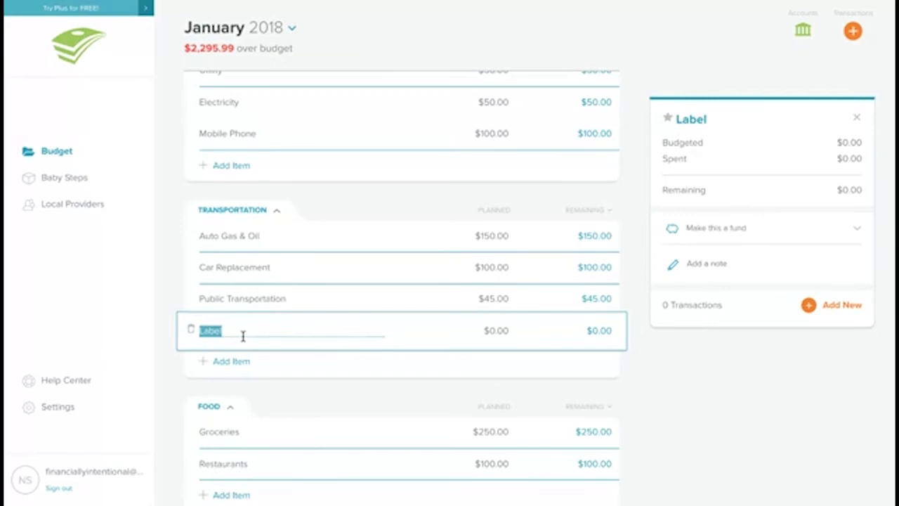
type("P")
type("akri")
key("BackSpace")
key("BackSpace")
type("rking")
left_click(495, 330)
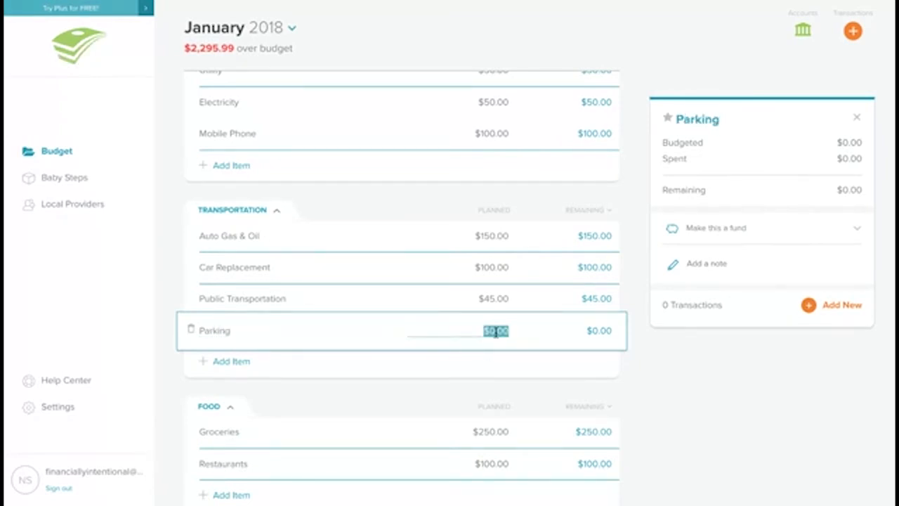
left_click(496, 330)
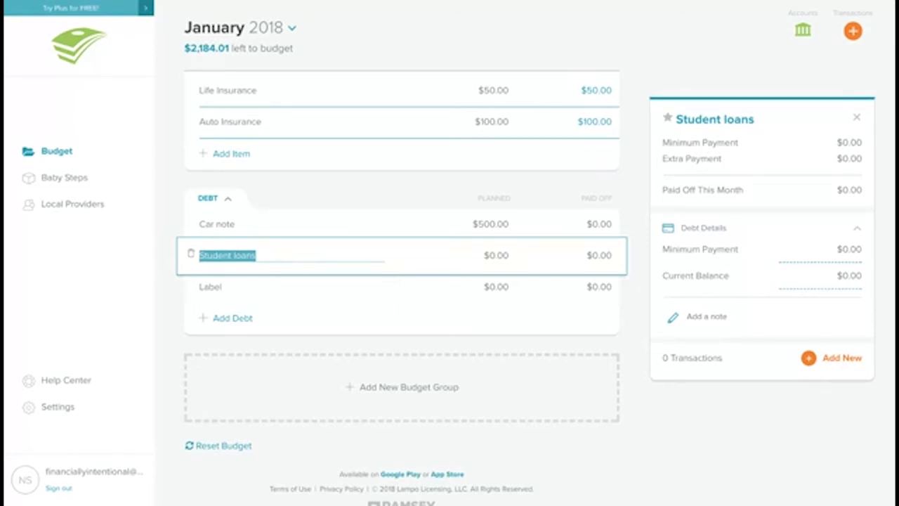
Step: Plan $1,000 for the Emergency Fund under Savings
scroll(349, 223, "up", 20)
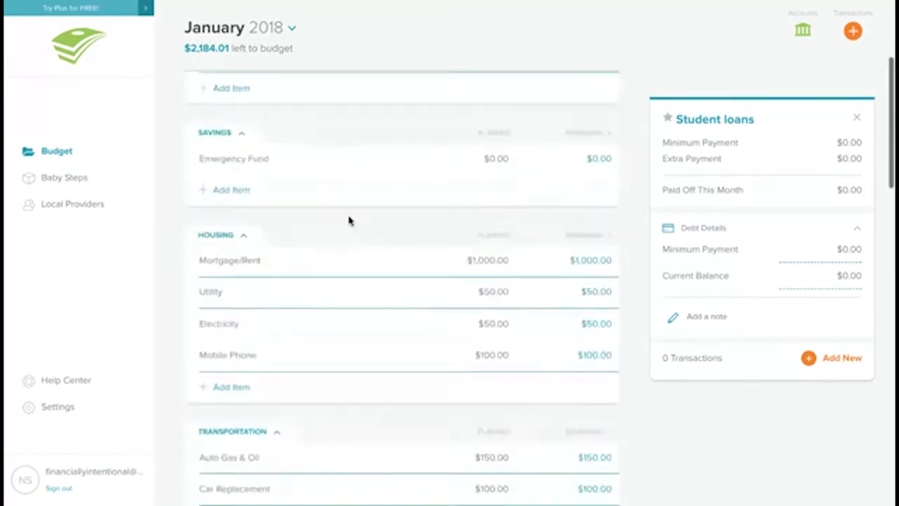
scroll(349, 221, "up", 5)
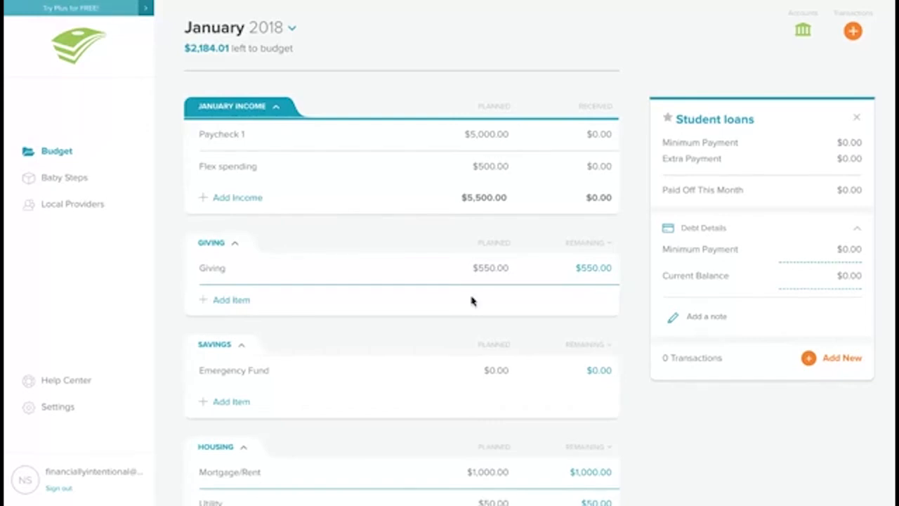
left_click(497, 368)
left_click(495, 369)
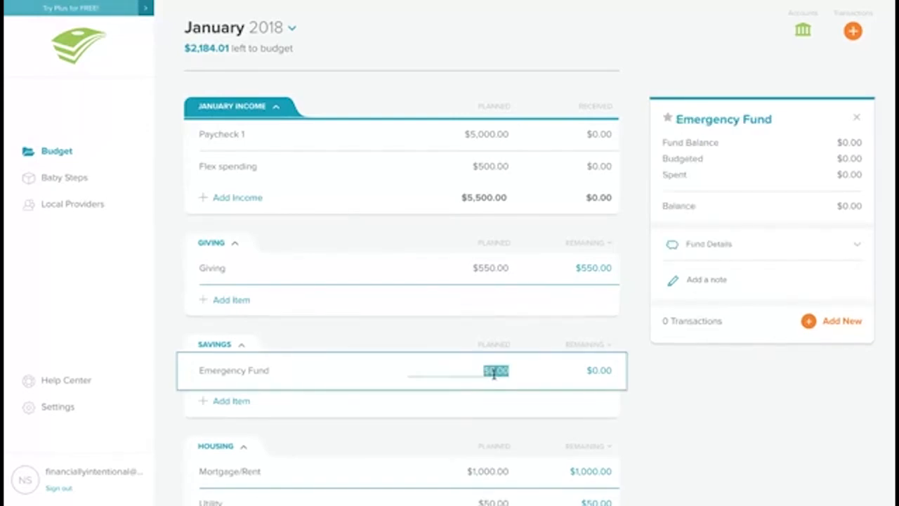
type("1000")
key("Tab")
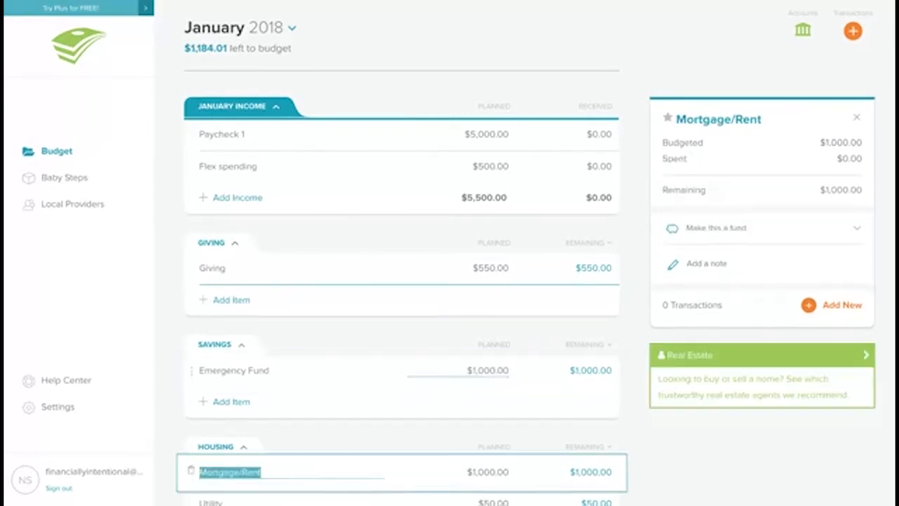
Step: Plan $200 for the Student loans debt
scroll(401, 281, "down", 15)
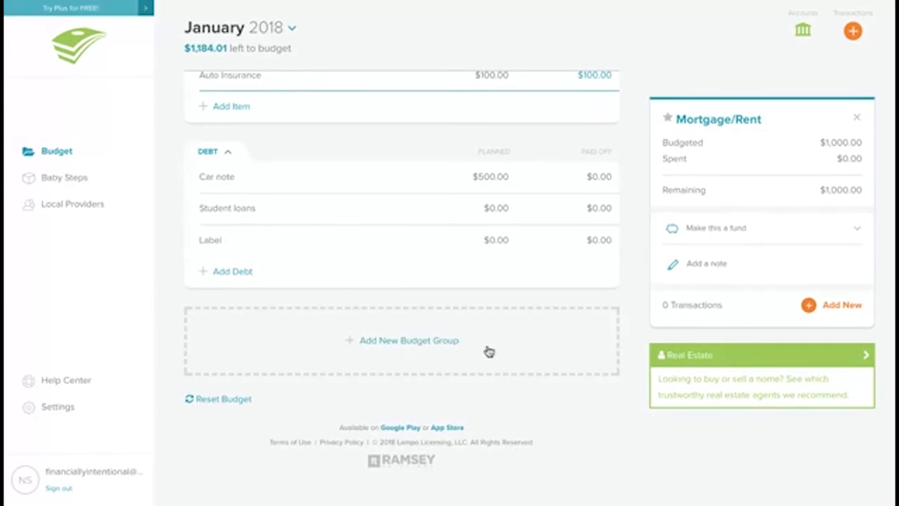
left_click(485, 175)
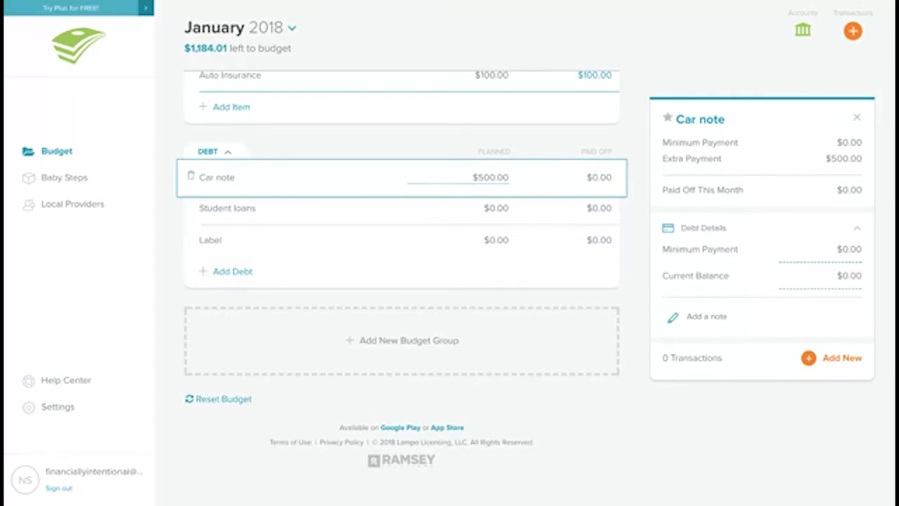
left_click(499, 205)
type("200")
key("Tab")
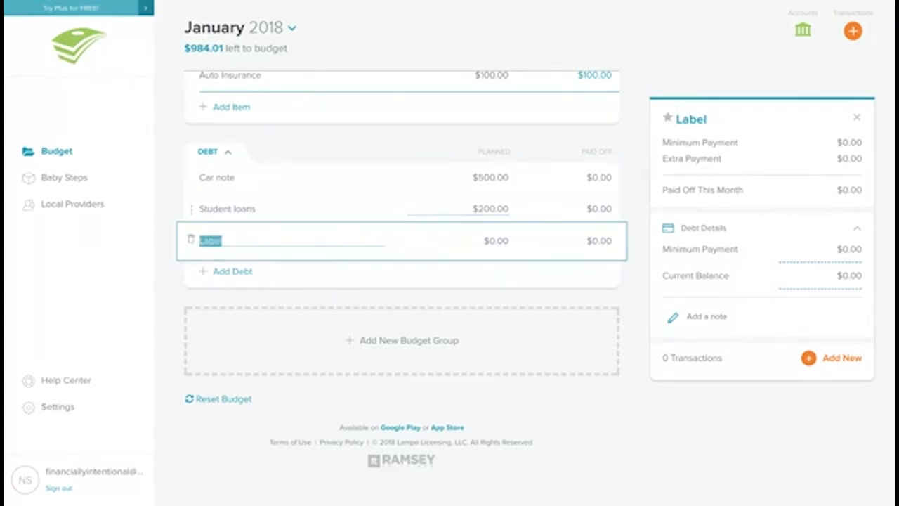
Step: Set the Car note's planned amount to $1,484.01
left_click(493, 181)
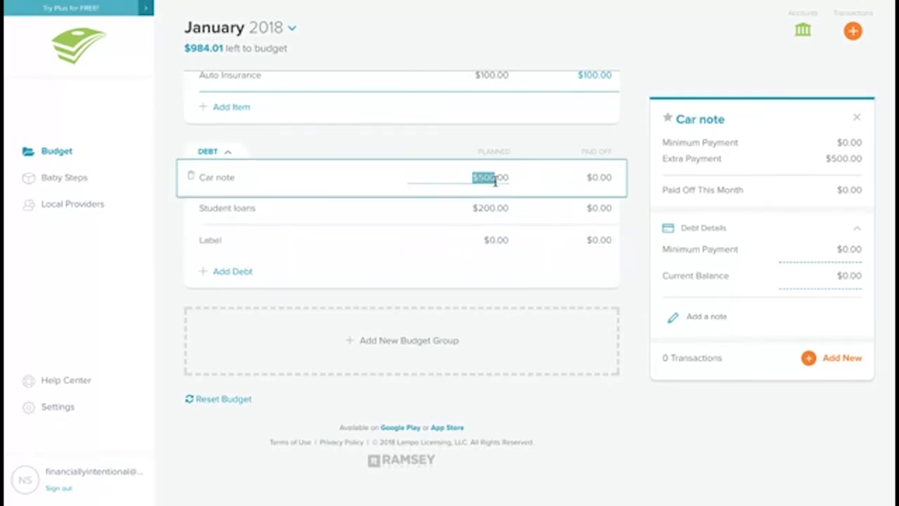
key("BackSpace")
type("1,484")
type(".01")
key("Tab")
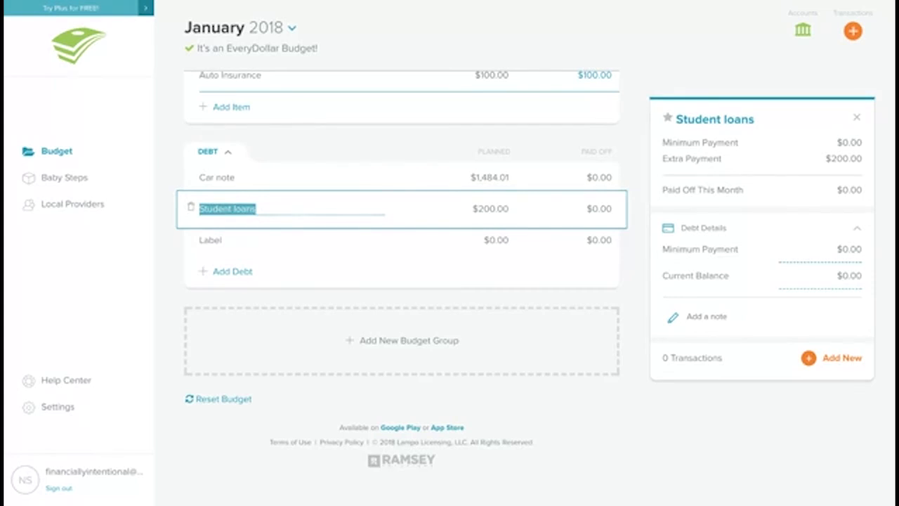
Step: Track a $2,500 income transaction named Job against Paycheck 1 and decline the upgrade offer
scroll(660, 451, "up", 15)
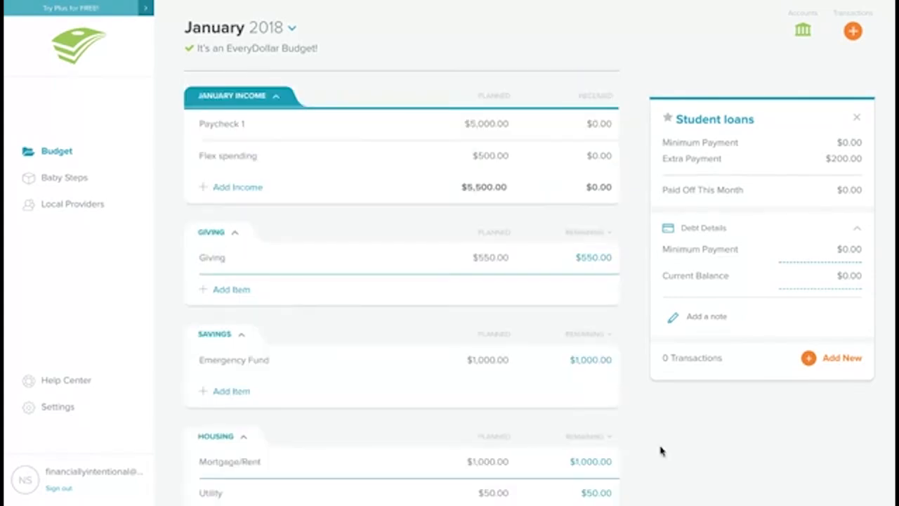
left_click(482, 123)
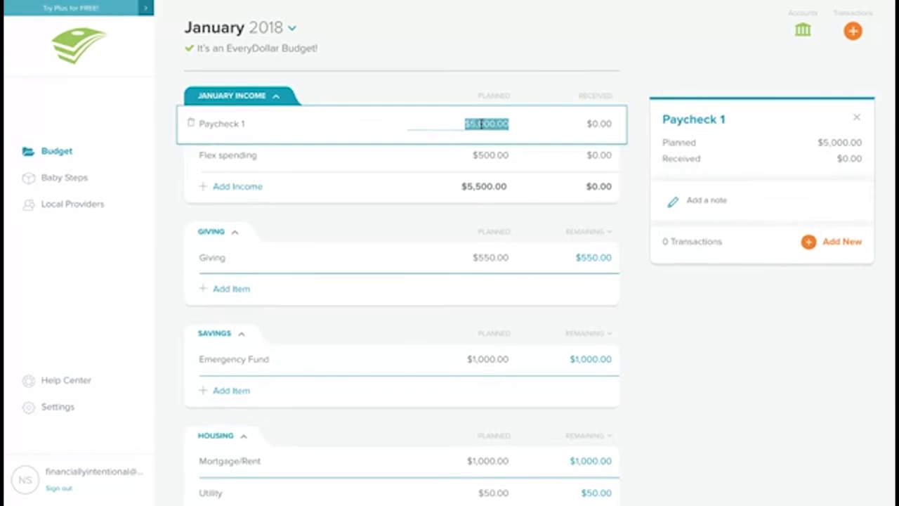
left_click(808, 242)
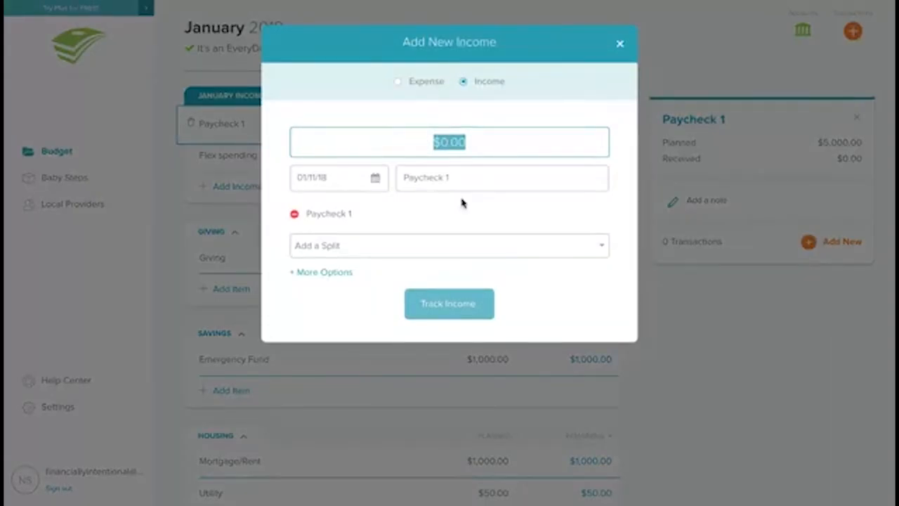
type("25")
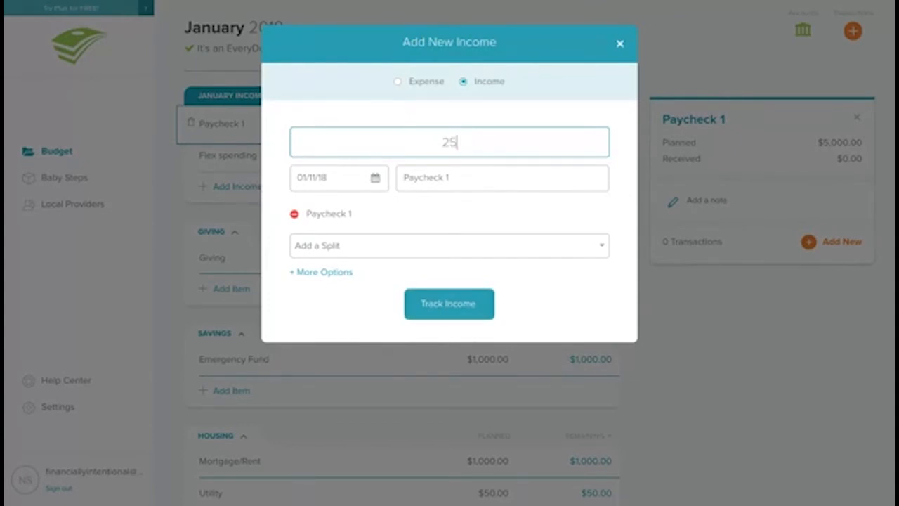
type("00")
left_click(472, 181)
type("Job")
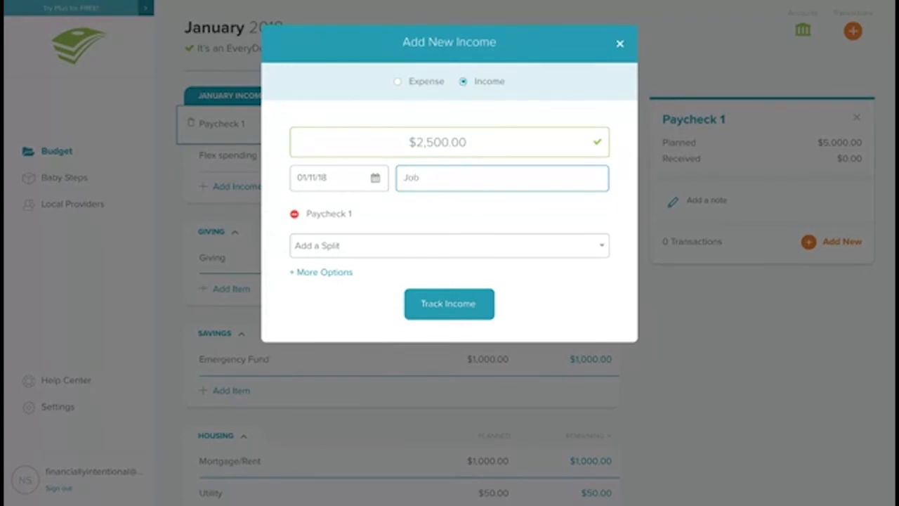
left_click(470, 306)
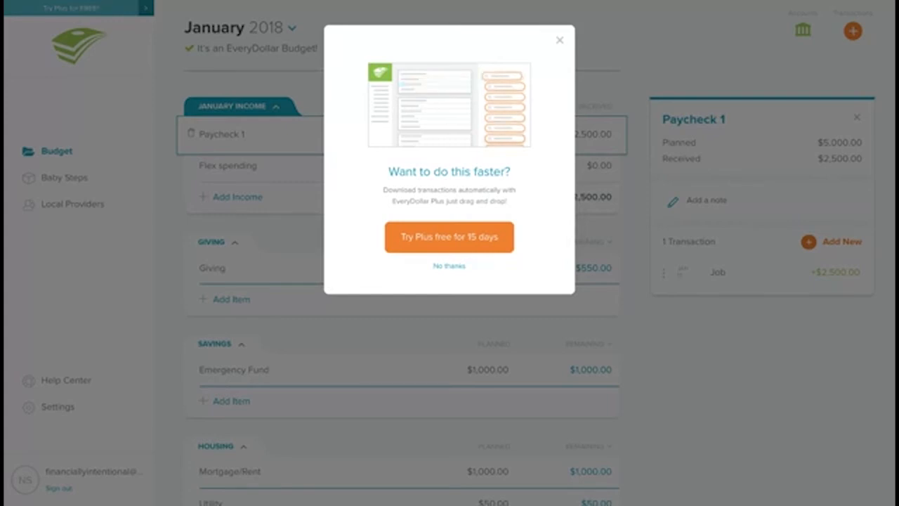
left_click(449, 266)
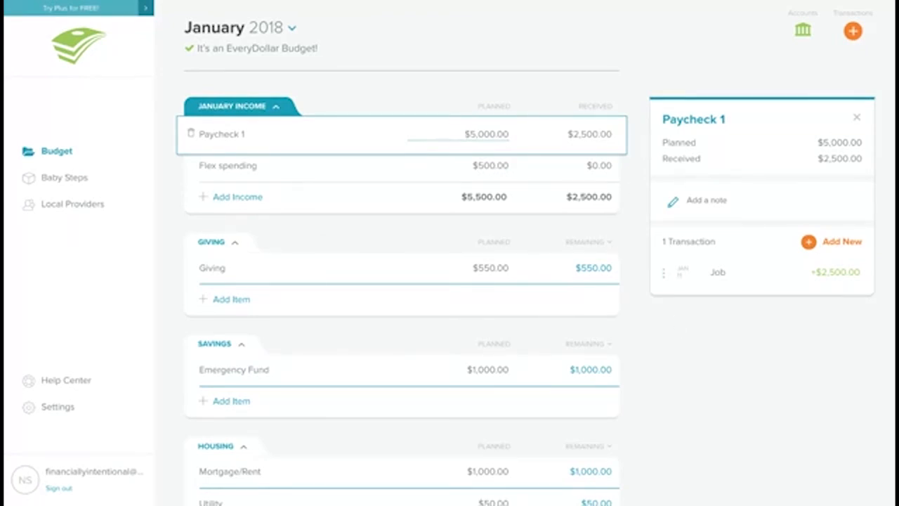
Step: Track a $1,000 Mortgage/Rent expense dated 01/01/18
scroll(528, 402, "down", 3)
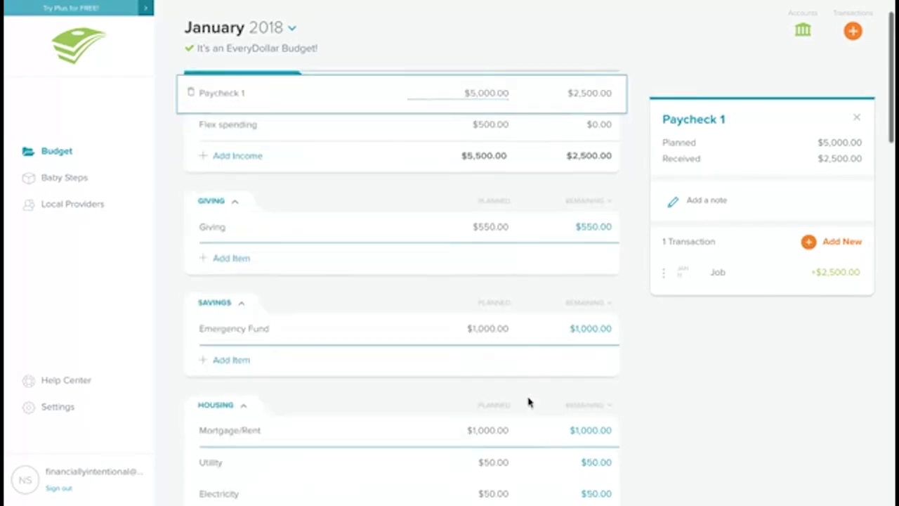
scroll(528, 402, "down", 2)
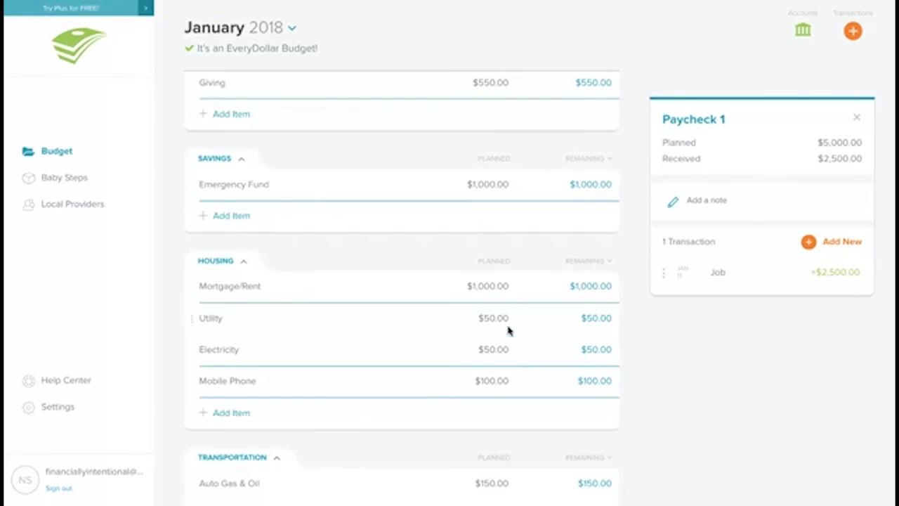
left_click(500, 286)
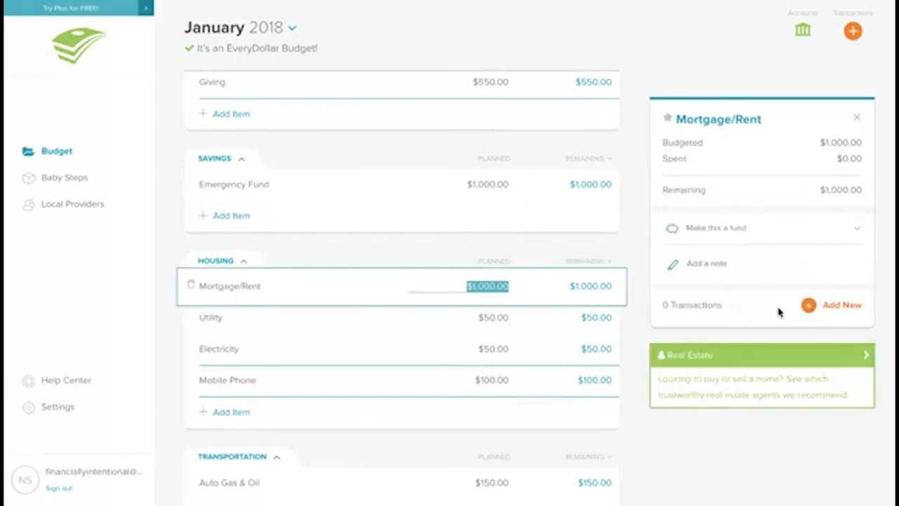
left_click(814, 308)
left_click(377, 177)
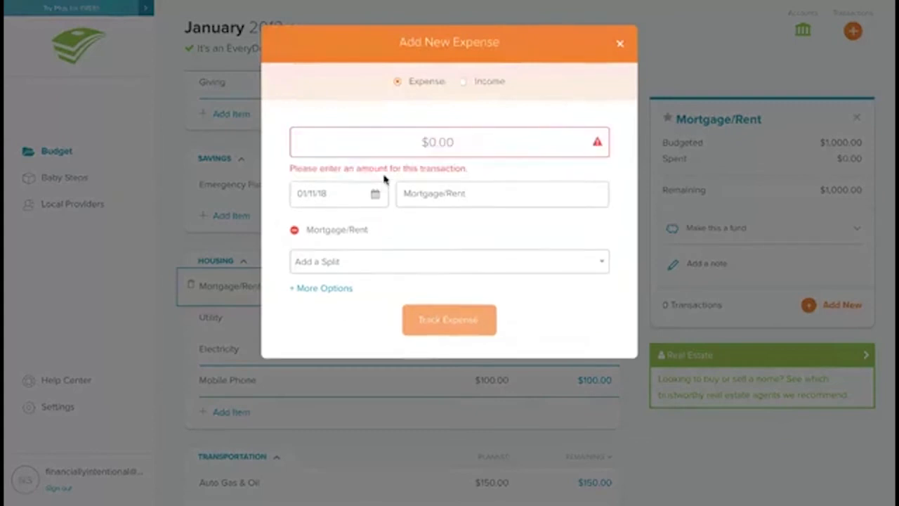
left_click(378, 195)
left_click(405, 128)
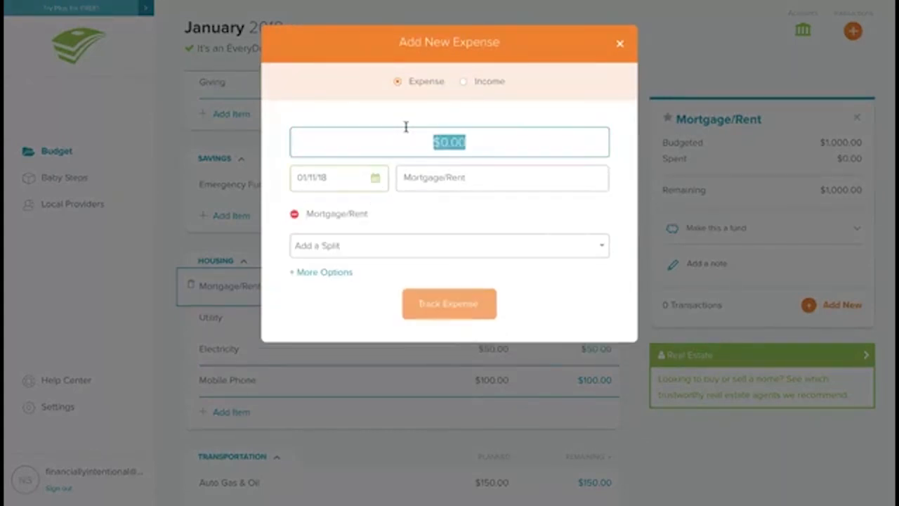
type("1,00")
type("0")
left_click(385, 197)
left_click(377, 181)
left_click(332, 253)
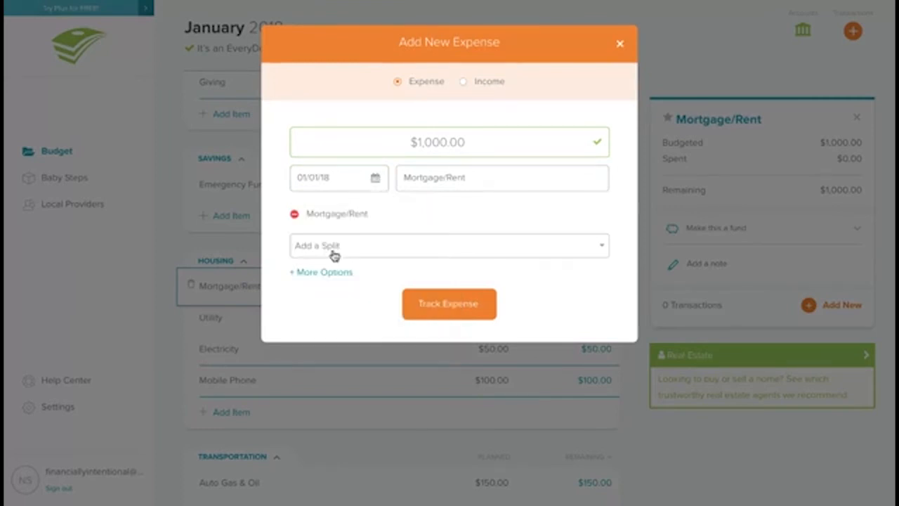
left_click(445, 306)
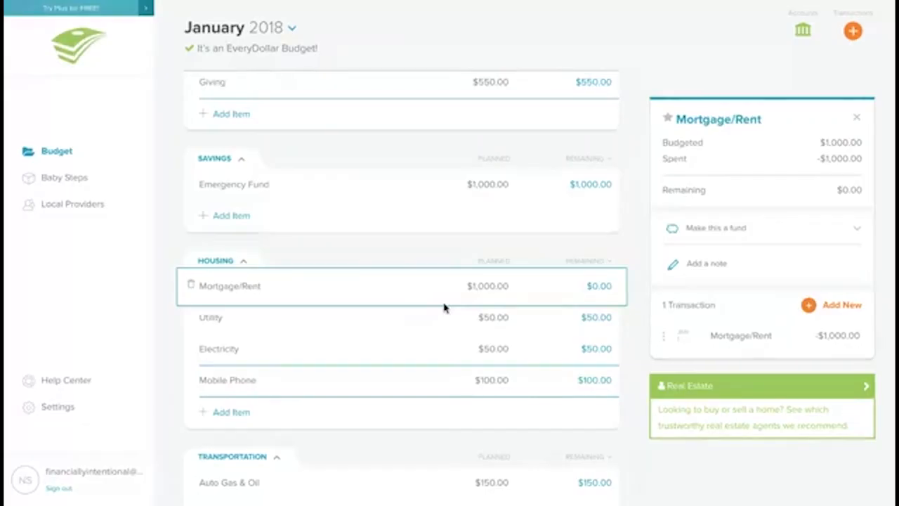
Step: Scroll through the budget groups to review the planned amounts of each category line
scroll(444, 307, "down", 3)
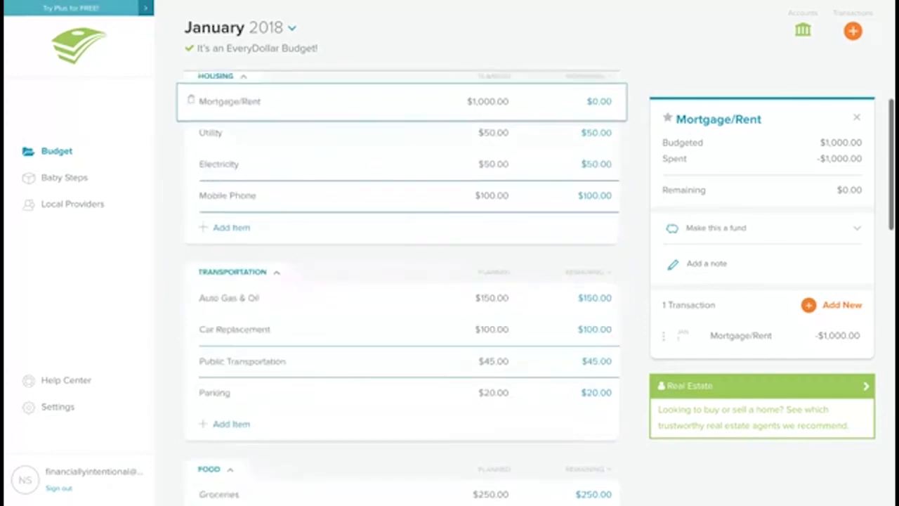
scroll(444, 307, "up", 1)
scroll(444, 307, "down", 1)
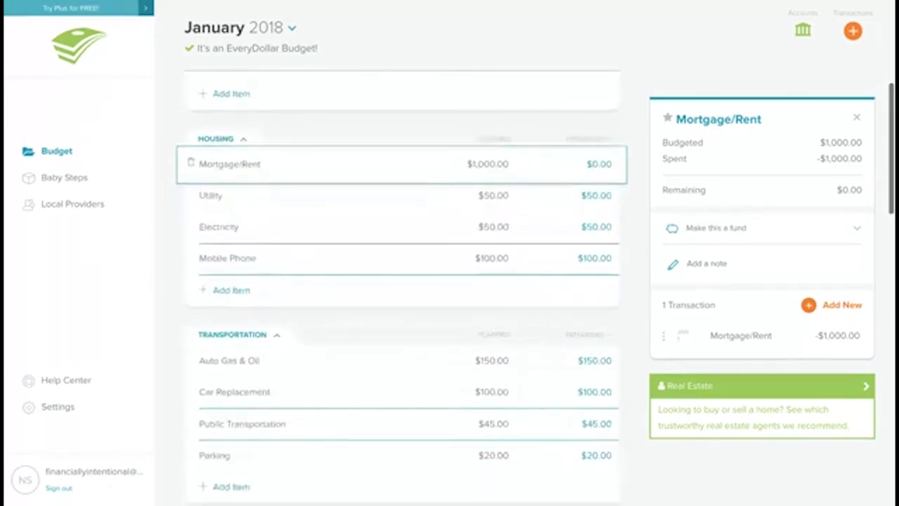
scroll(444, 306, "up", 2)
scroll(402, 288, "up", 1)
scroll(402, 288, "down", 6)
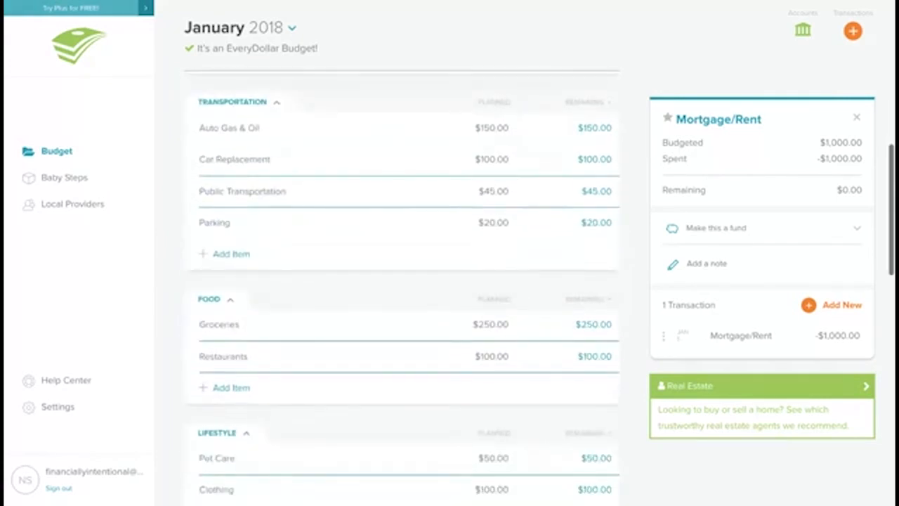
scroll(402, 288, "down", 3)
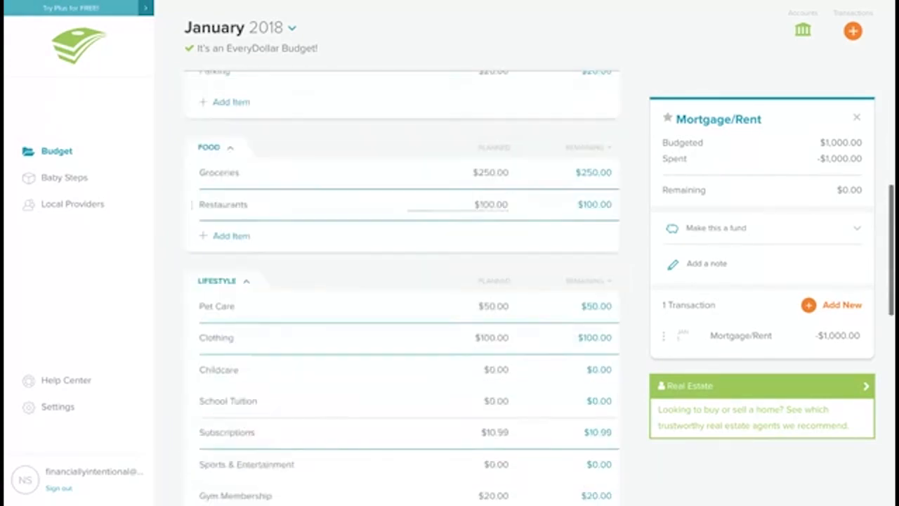
scroll(401, 288, "down", 1)
scroll(402, 288, "down", 1)
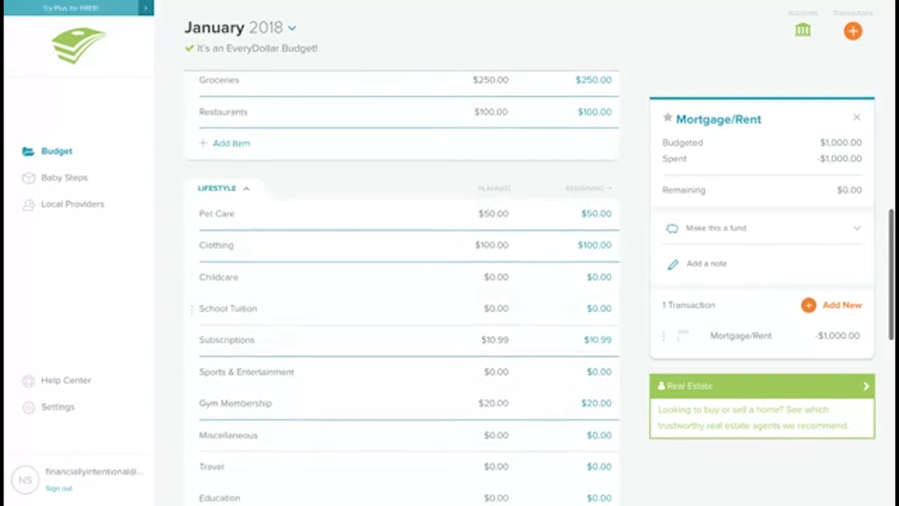
scroll(401, 288, "down", 3)
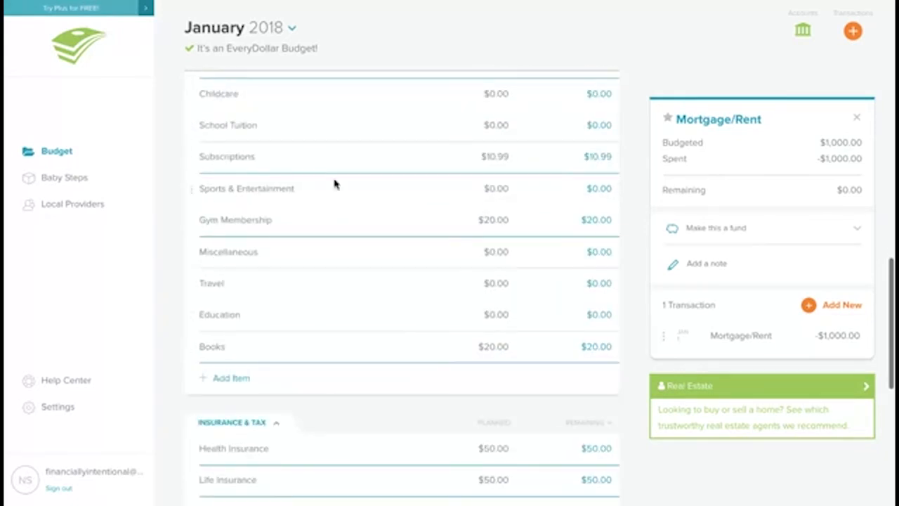
scroll(335, 187, "down", 1)
Step: Plan $20 for Education in the Lifestyle group
left_click(337, 219)
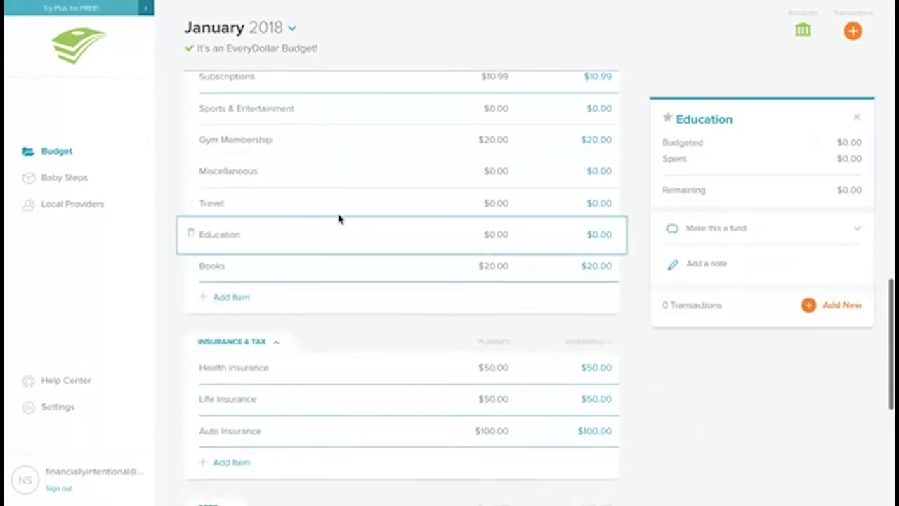
left_click(489, 234)
left_click(541, 225)
left_click(504, 232)
type("20")
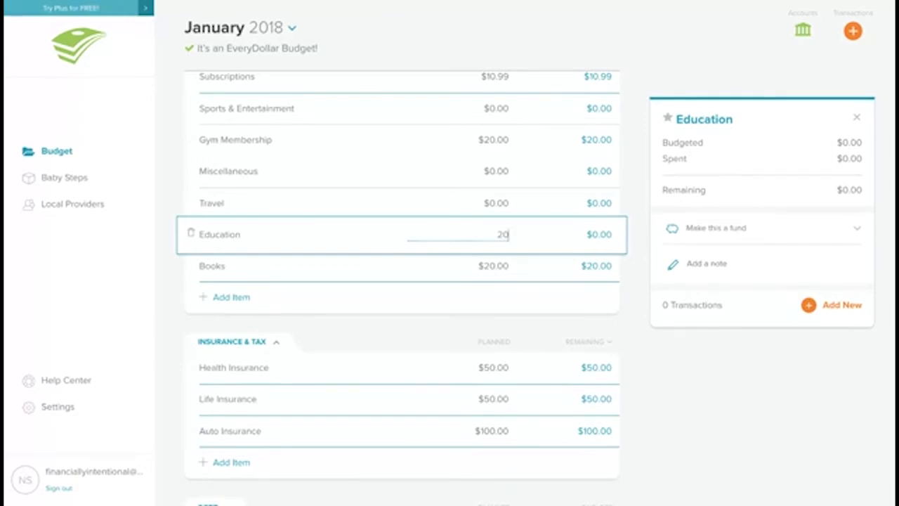
Step: Track a $20 income transaction named class against the Education line
key("Tab")
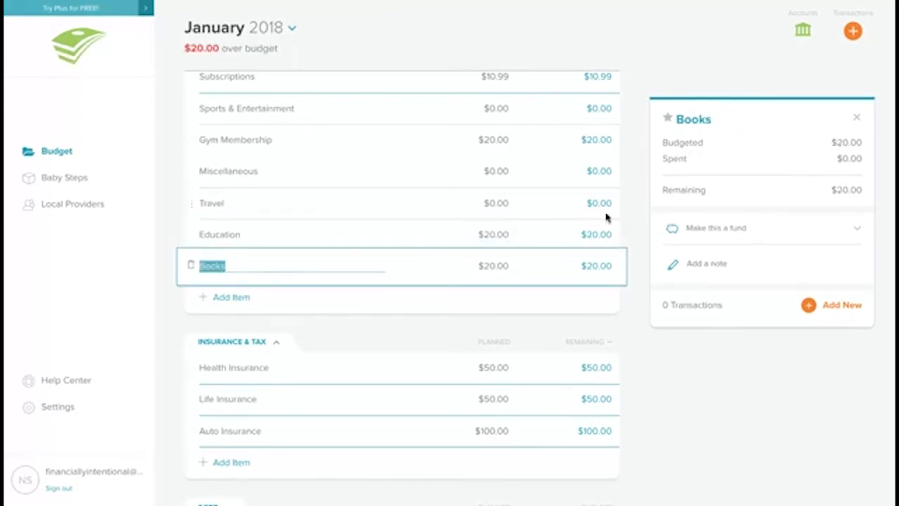
left_click(545, 230)
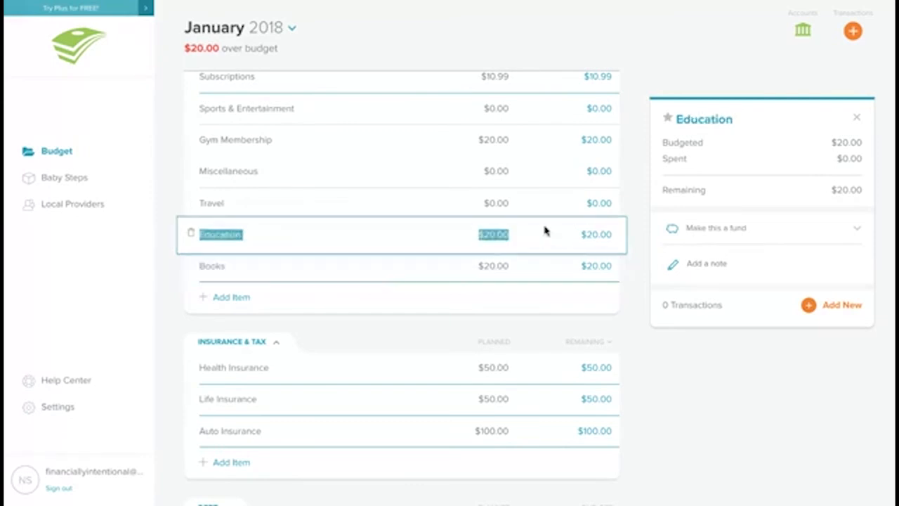
left_click(843, 306)
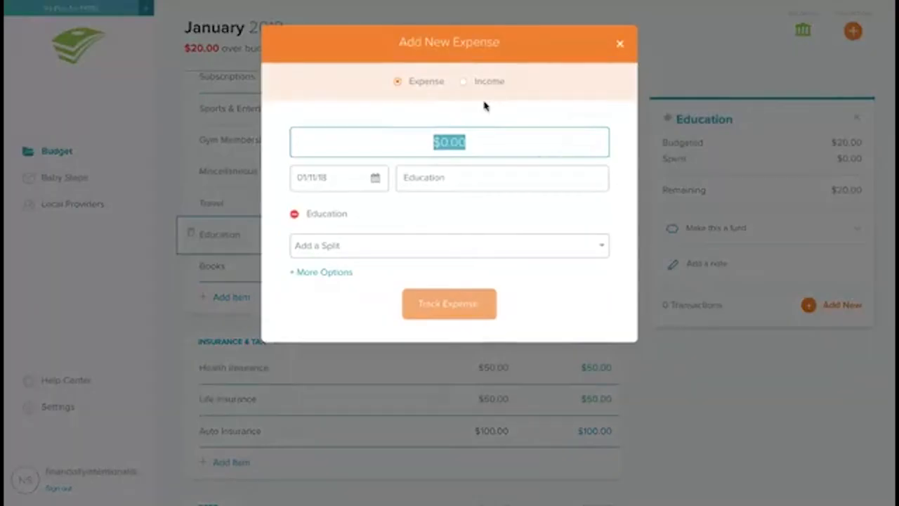
type("20")
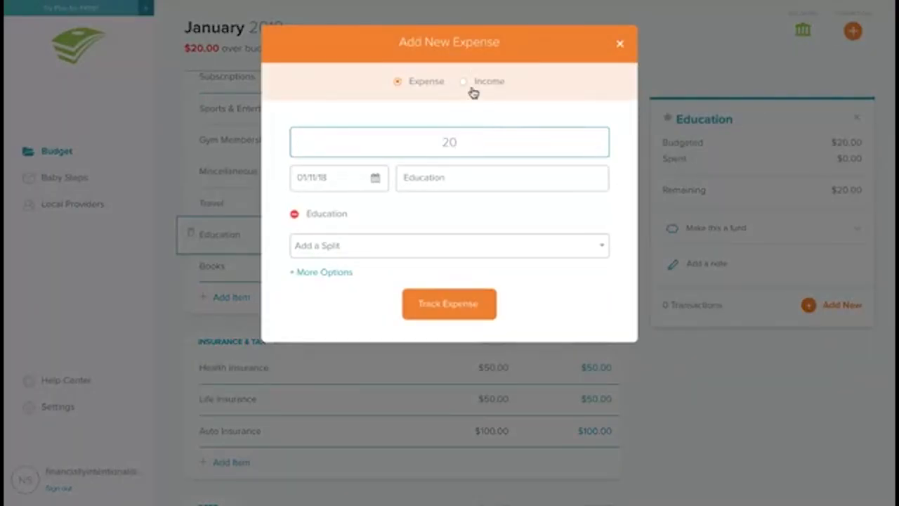
left_click(471, 84)
left_click(441, 176)
type("xl")
key("BackSpace")
key("BackSpace")
type("cla")
key("BackSpace")
key("BackSpace")
key("BackSpace")
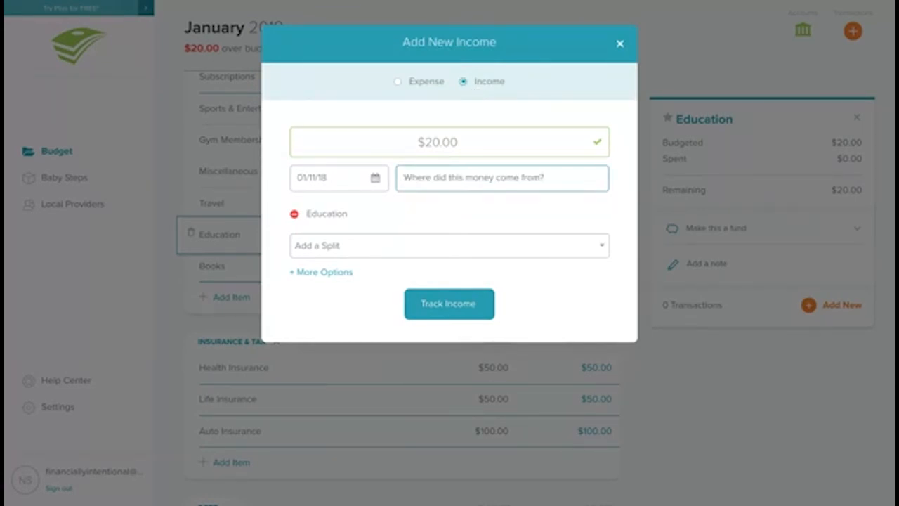
type("cl")
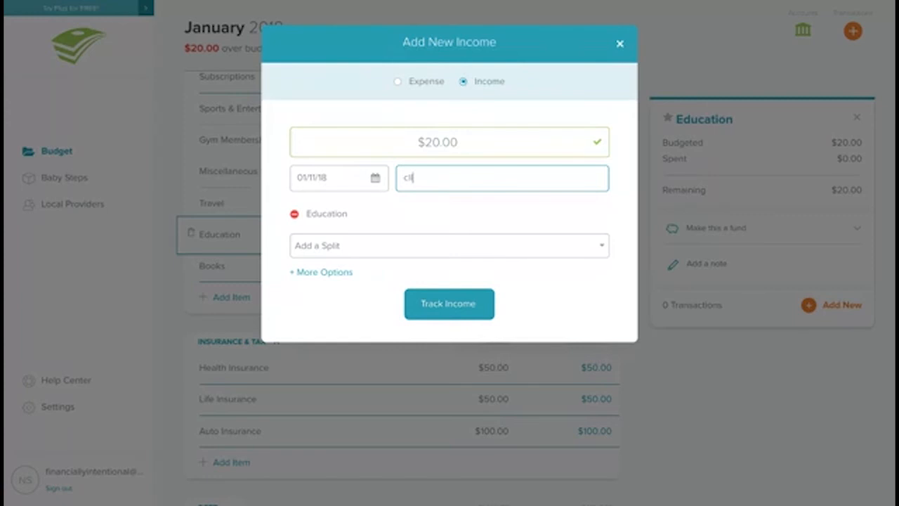
type("ass")
left_click(439, 308)
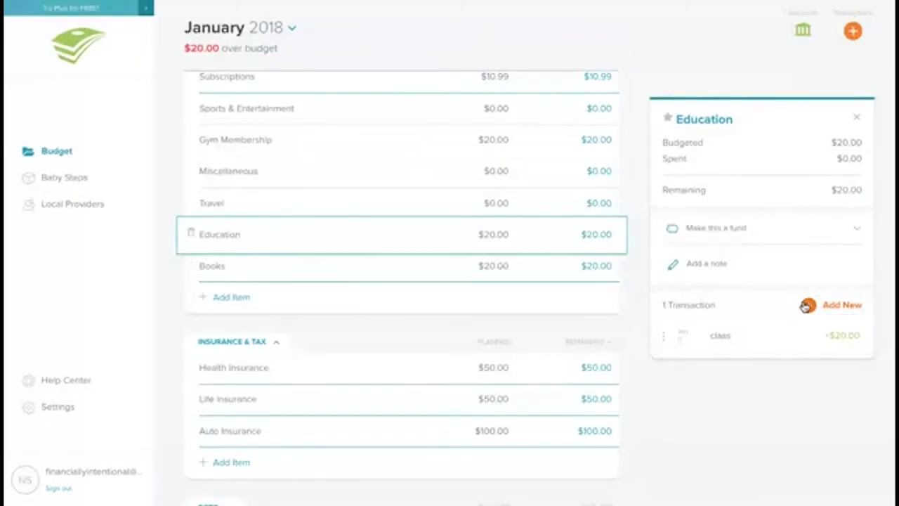
Step: Track a $20 expense transaction named classs against the Education line
left_click(809, 305)
type("20")
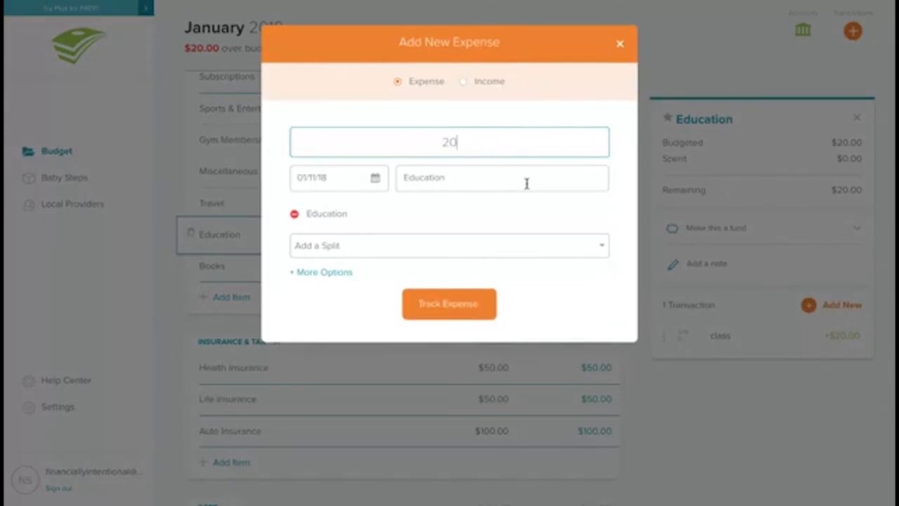
double_click(476, 181)
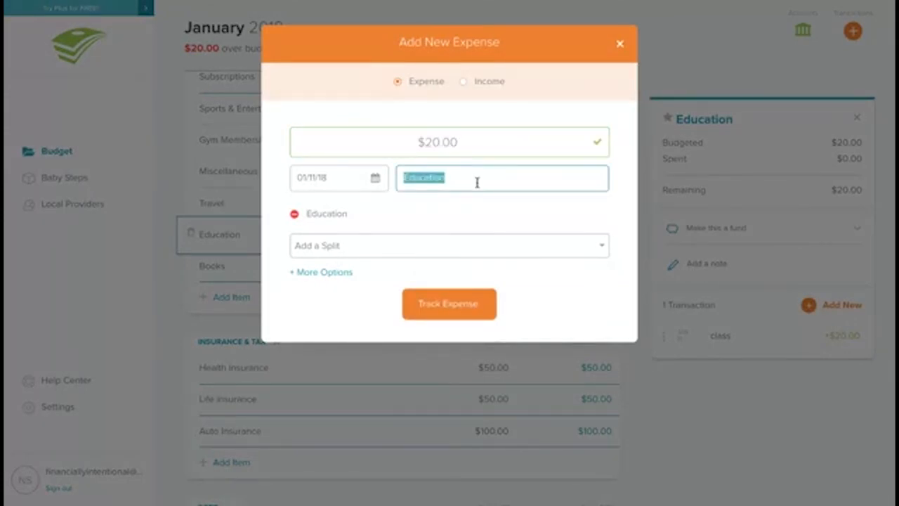
type("classs")
left_click(457, 307)
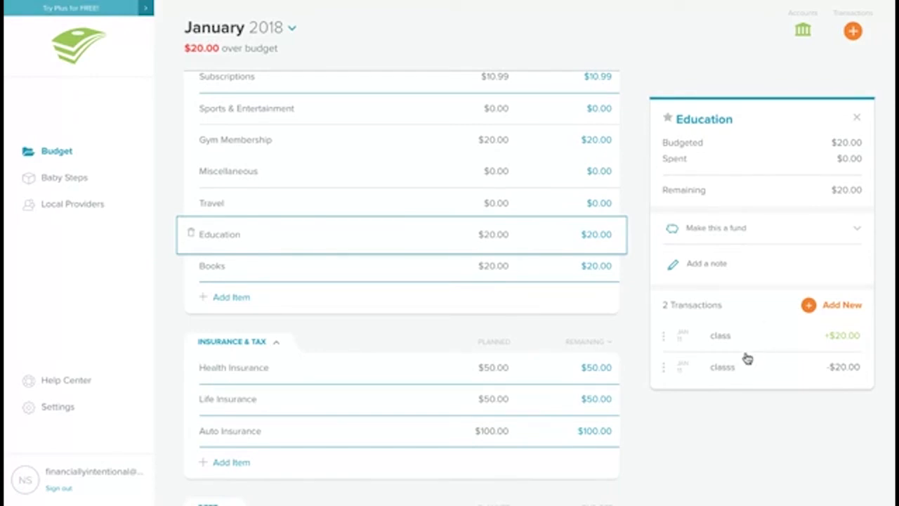
Step: Set Education's planned amount to $0
left_click(494, 234)
left_click_drag(506, 234, 438, 223)
type("0")
key("Tab")
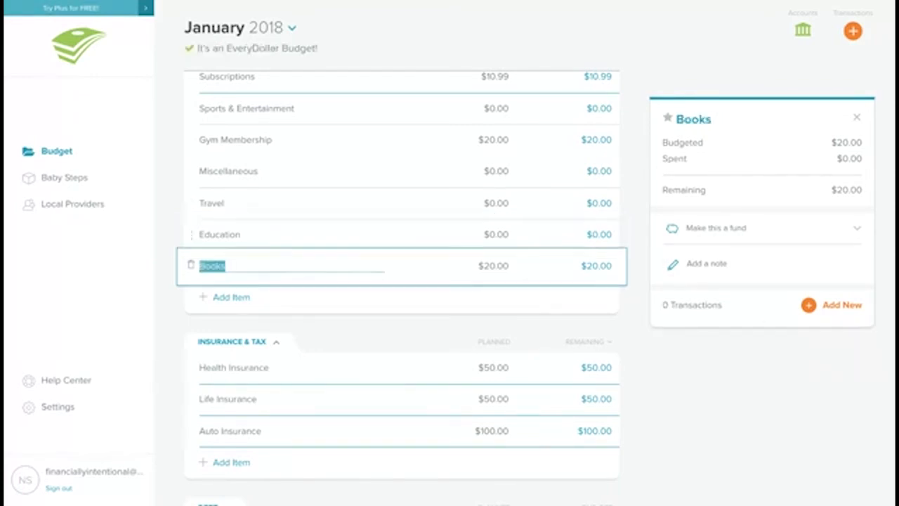
left_click(570, 234)
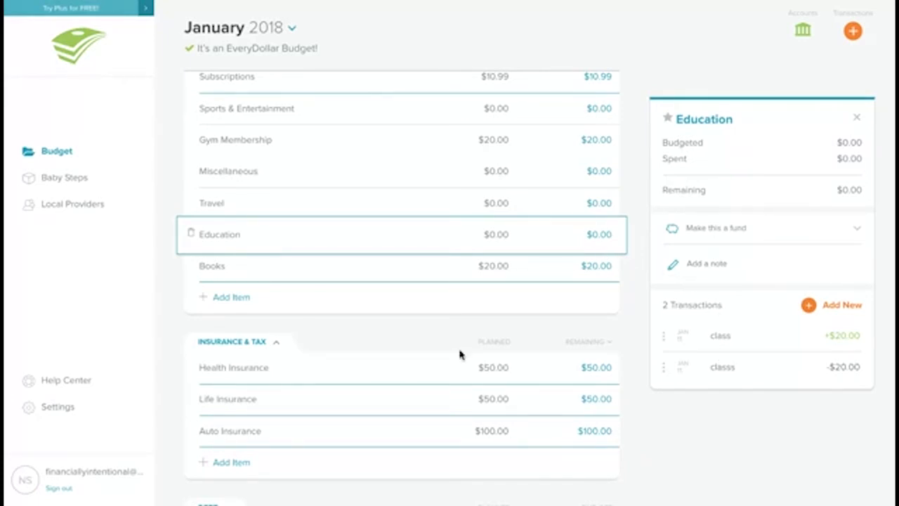
Step: Plan $200 for Auto Gas & Oil in the Transportation group
scroll(456, 229, "down", 4)
scroll(456, 231, "up", 10)
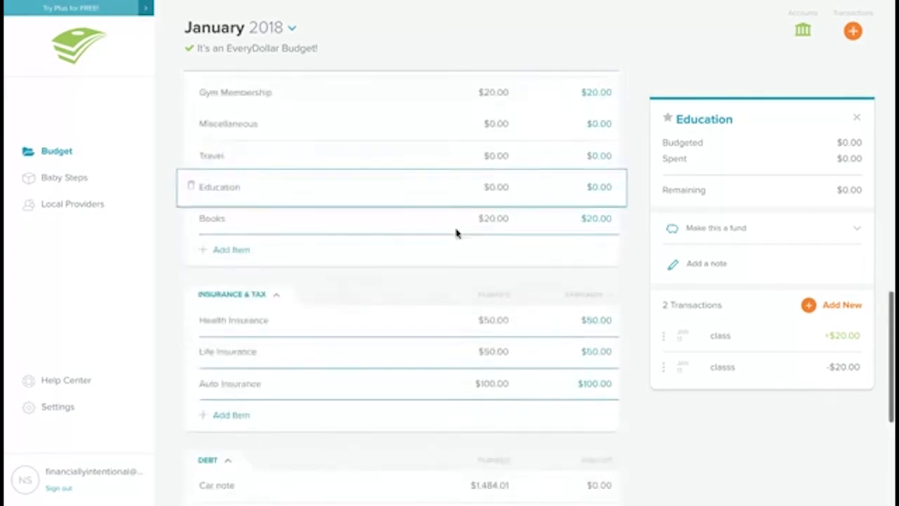
scroll(455, 236, "up", 1)
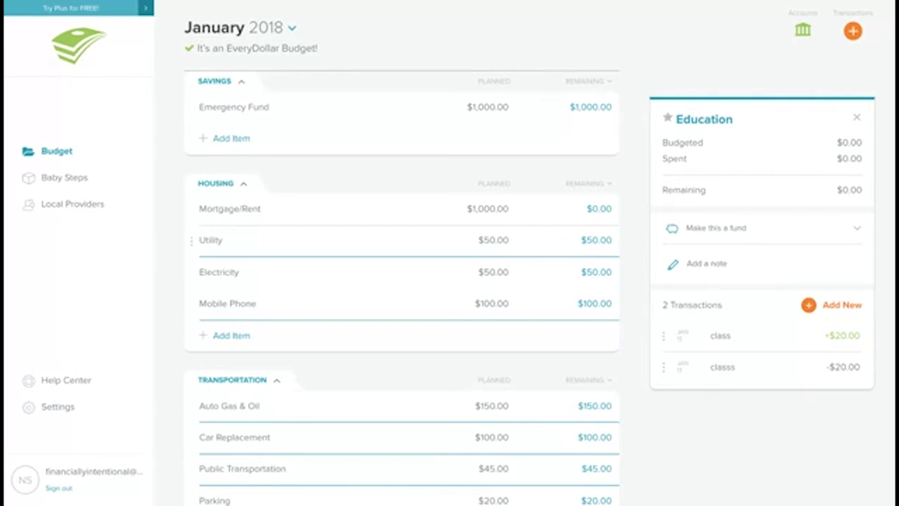
scroll(495, 255, "down", 3)
left_click(494, 258)
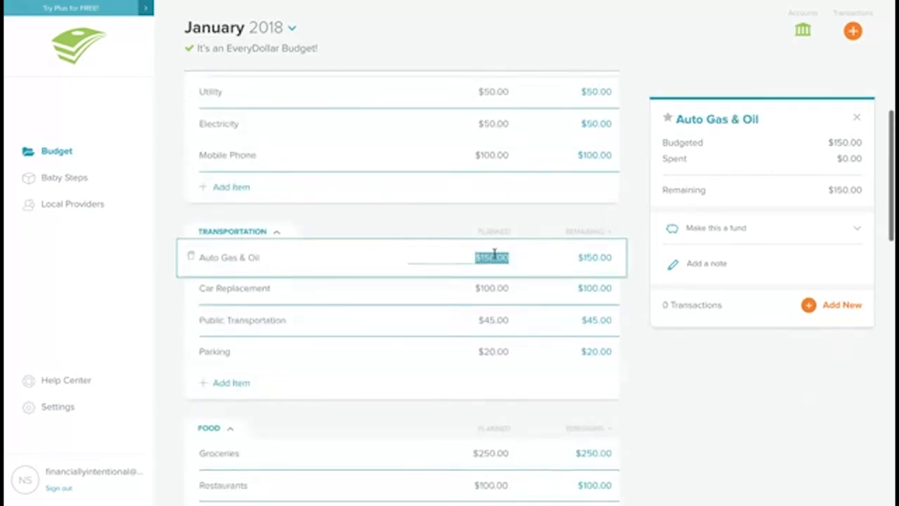
type("200")
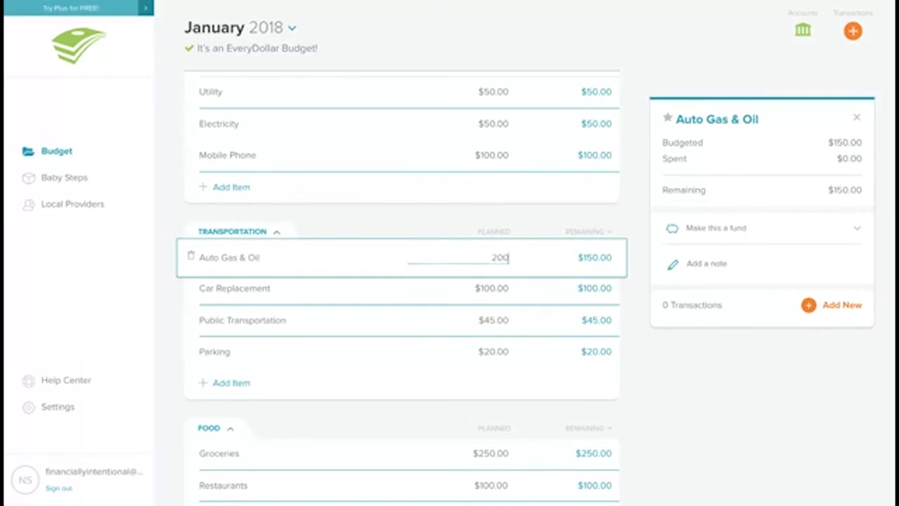
key("Tab")
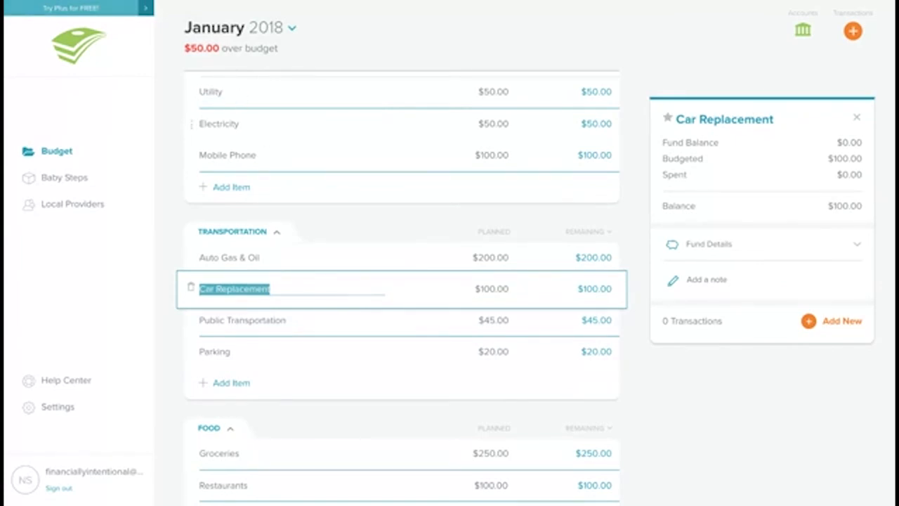
Step: Set Clothing's planned amount in the Lifestyle group to $50
scroll(400, 288, "up", 3)
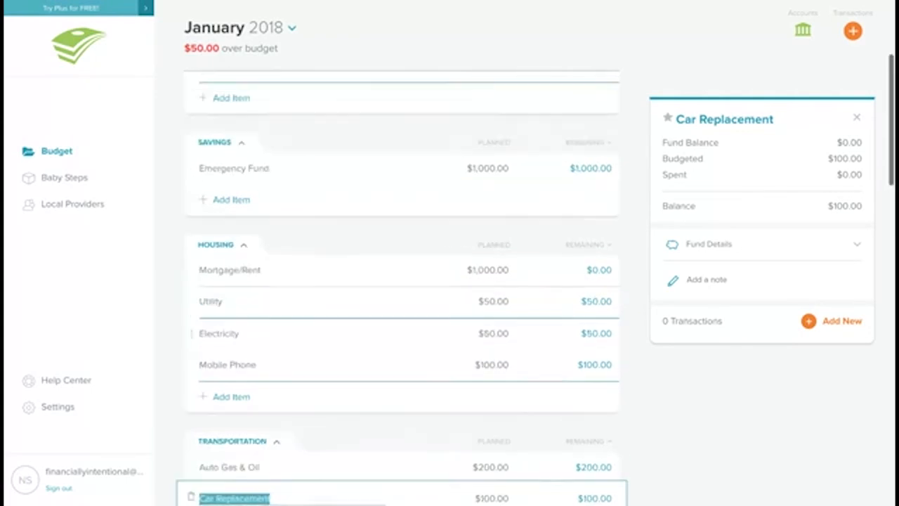
scroll(400, 288, "down", 3)
scroll(400, 288, "down", 6)
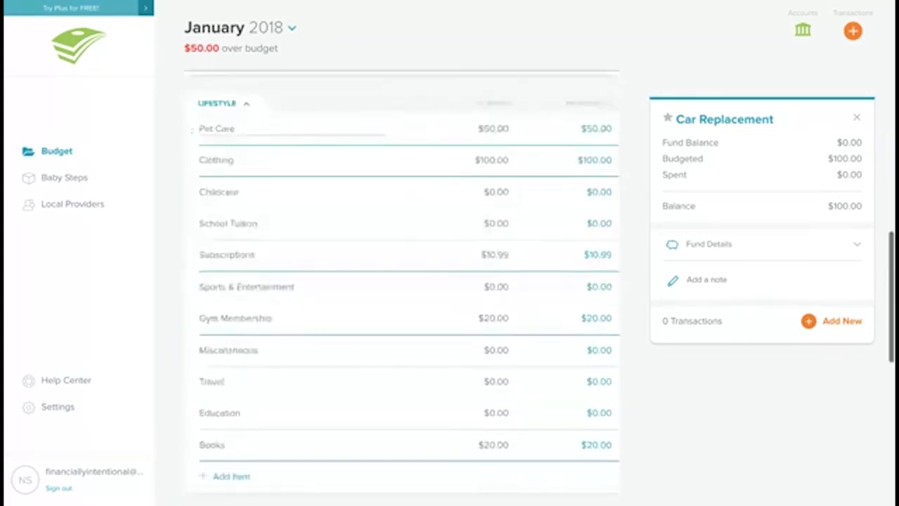
left_click(494, 160)
left_click(494, 162)
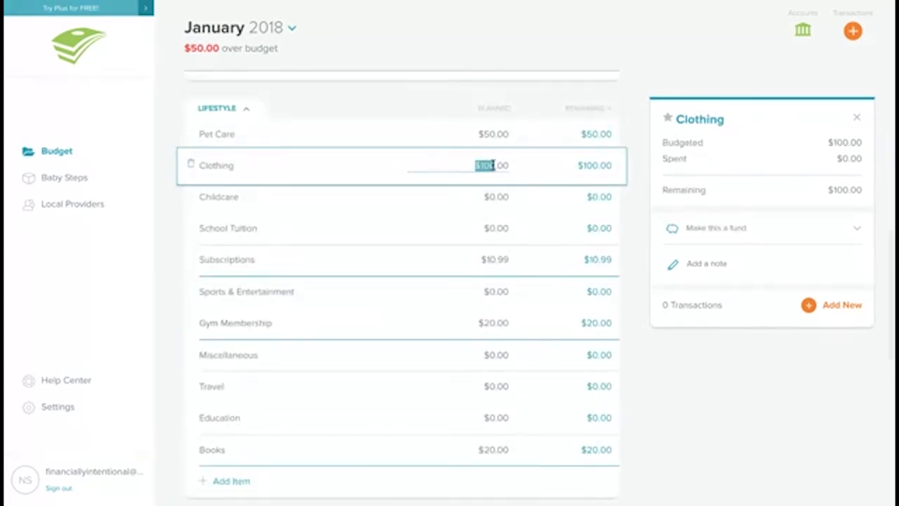
type("50")
key("Tab")
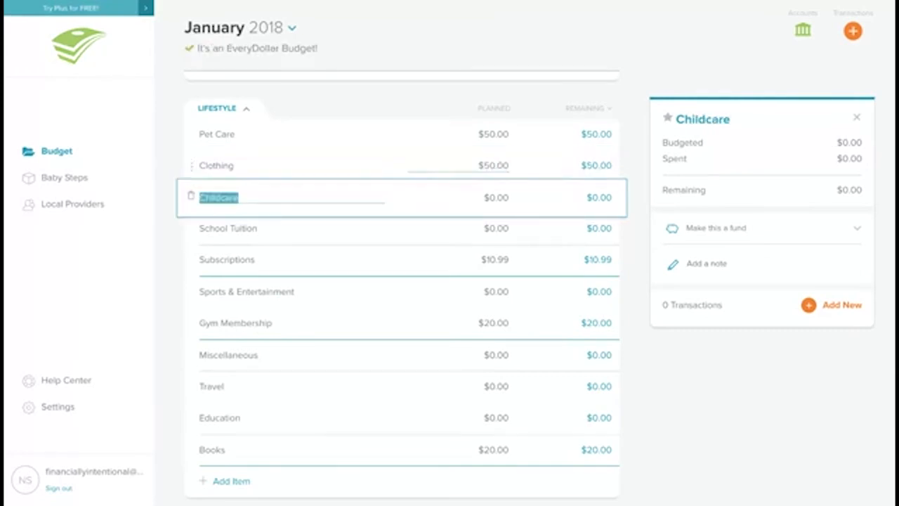
Step: Inspect the Car note's planned amount in the Debt group
scroll(400, 281, "down", 10)
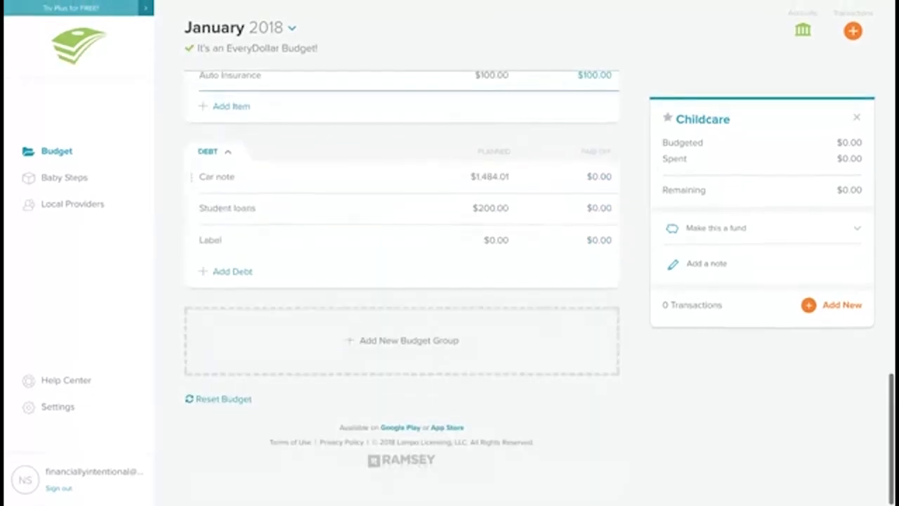
double_click(491, 190)
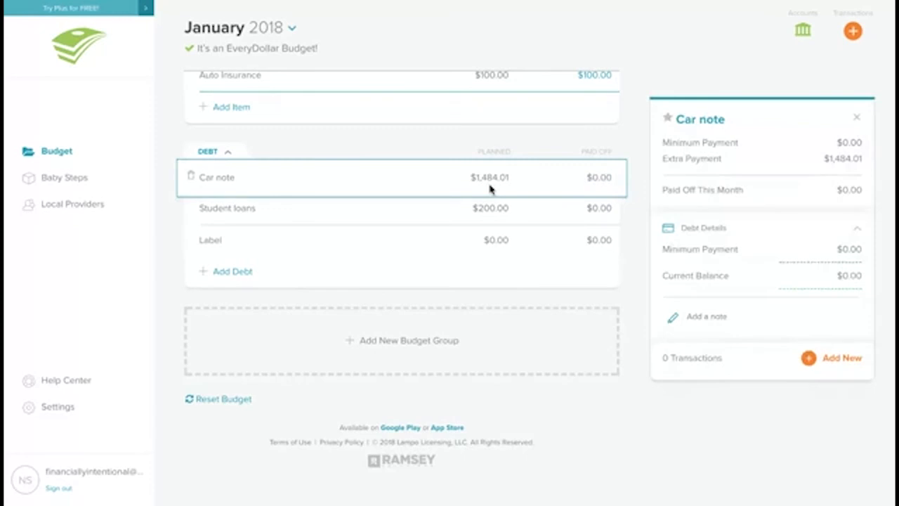
left_click(489, 170)
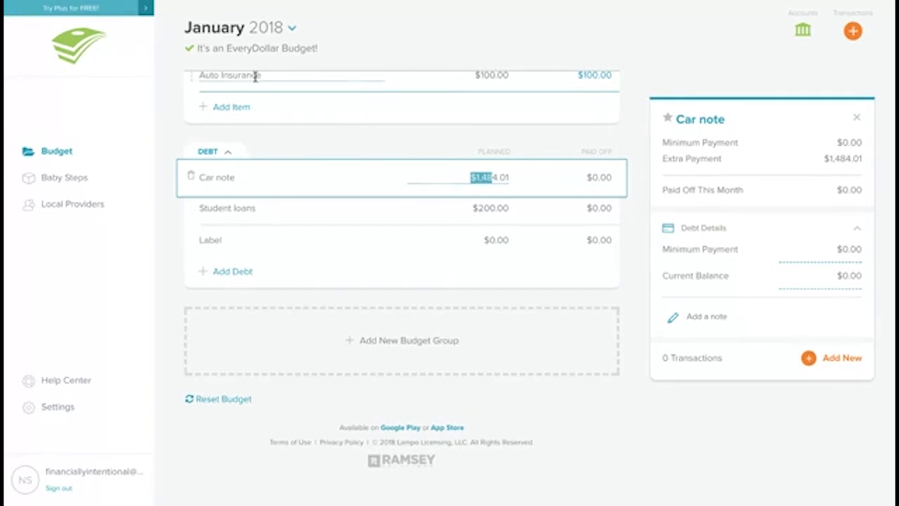
scroll(303, 203, "up", 3)
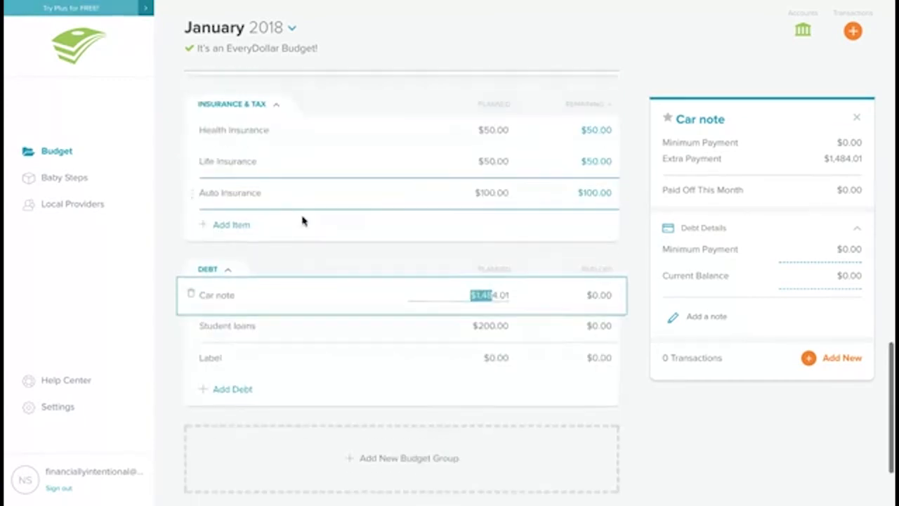
scroll(303, 221, "up", 3)
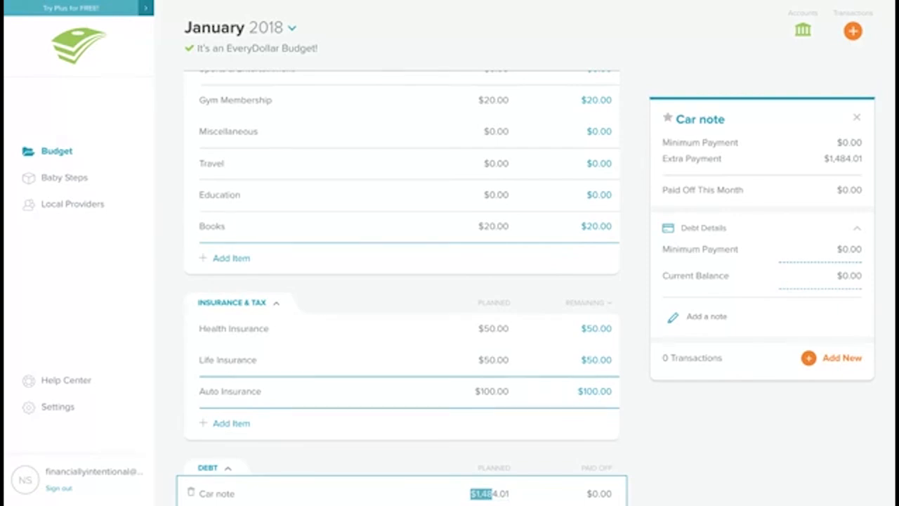
left_click_drag(493, 494, 509, 494)
Step: Switch to February 2018 and start its budget by copying January's plan
left_click(270, 31)
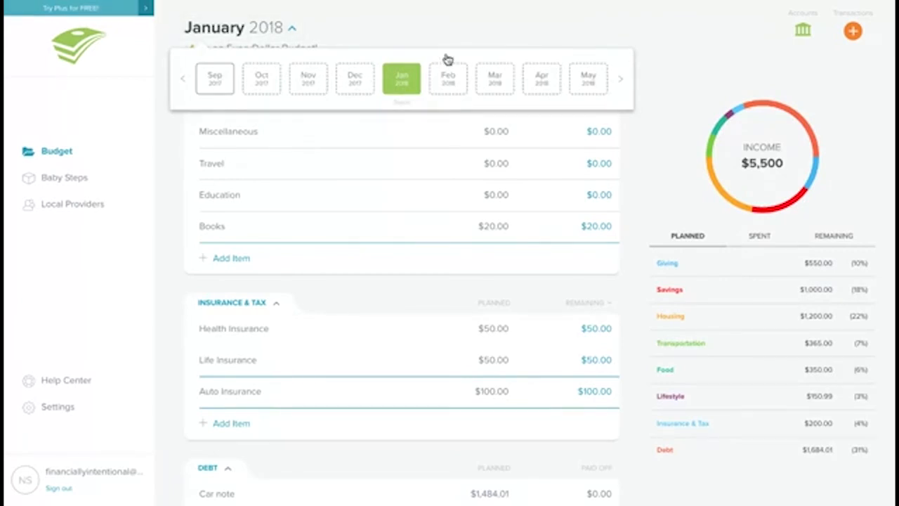
left_click(449, 77)
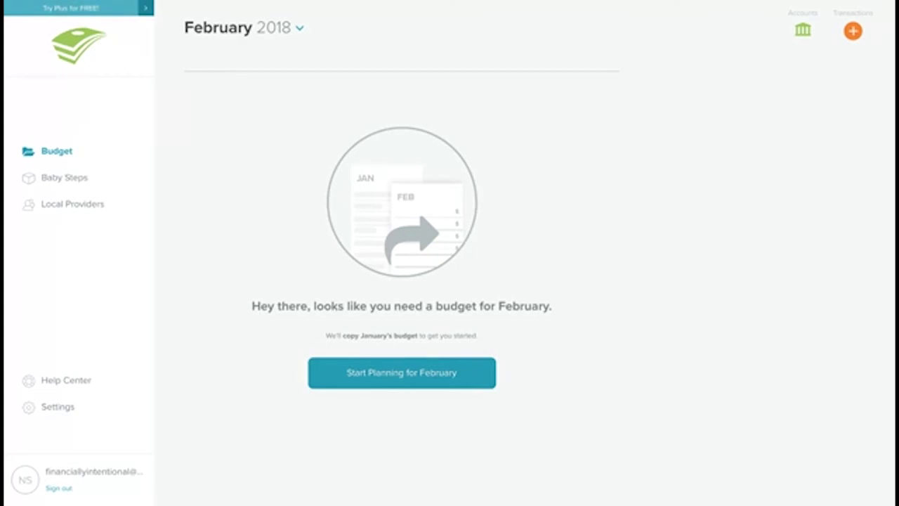
left_click(429, 367)
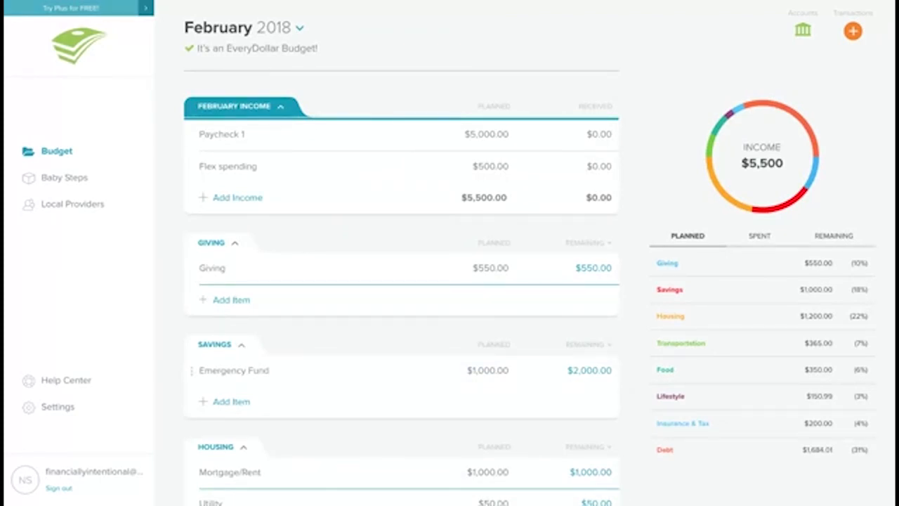
Step: Set the Emergency Fund's savings goal to $1,000 in the February budget
scroll(227, 435, "down", 15)
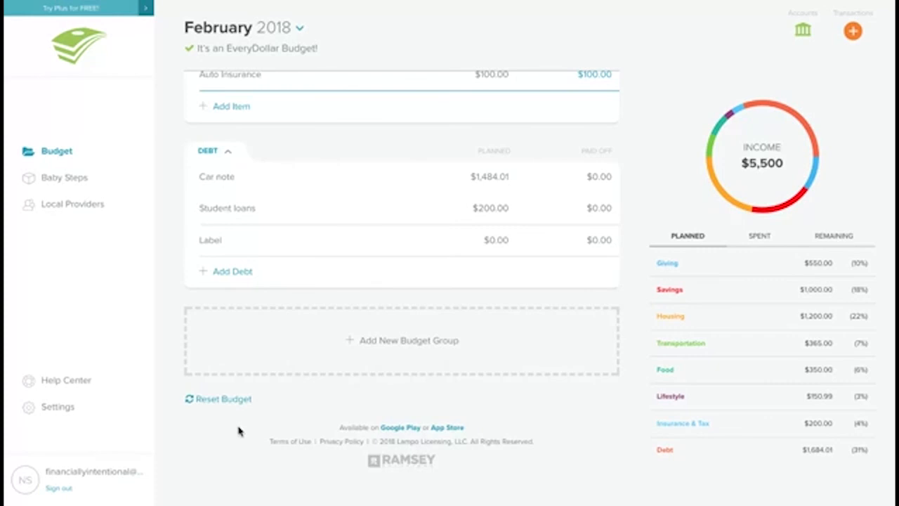
scroll(402, 281, "up", 20)
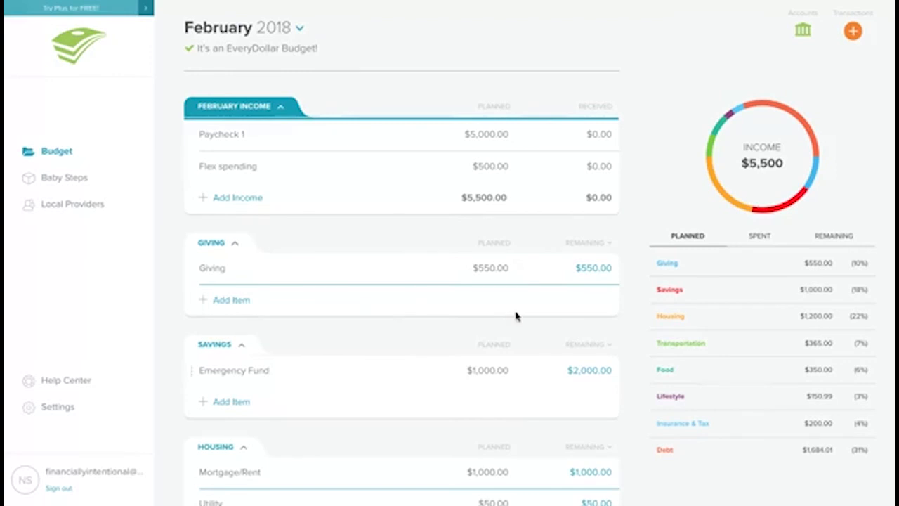
scroll(395, 333, "down", 3)
scroll(396, 333, "up", 3)
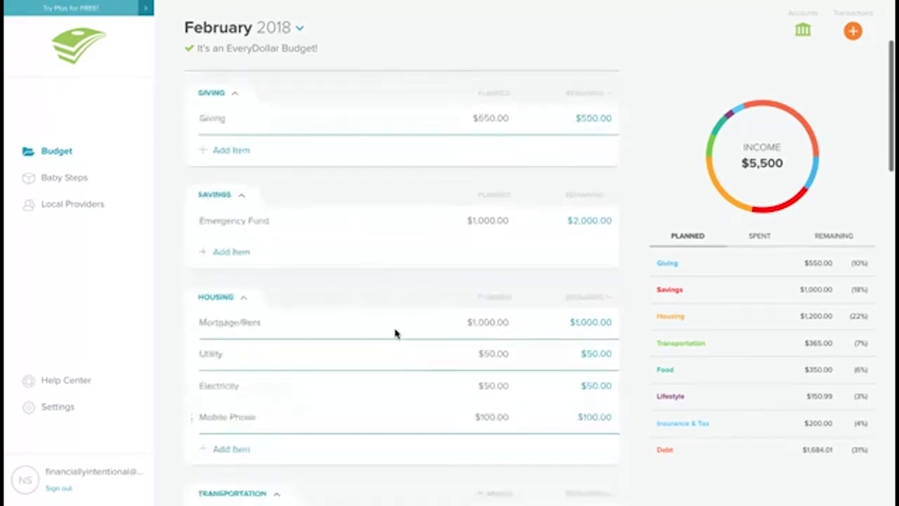
left_click(380, 218)
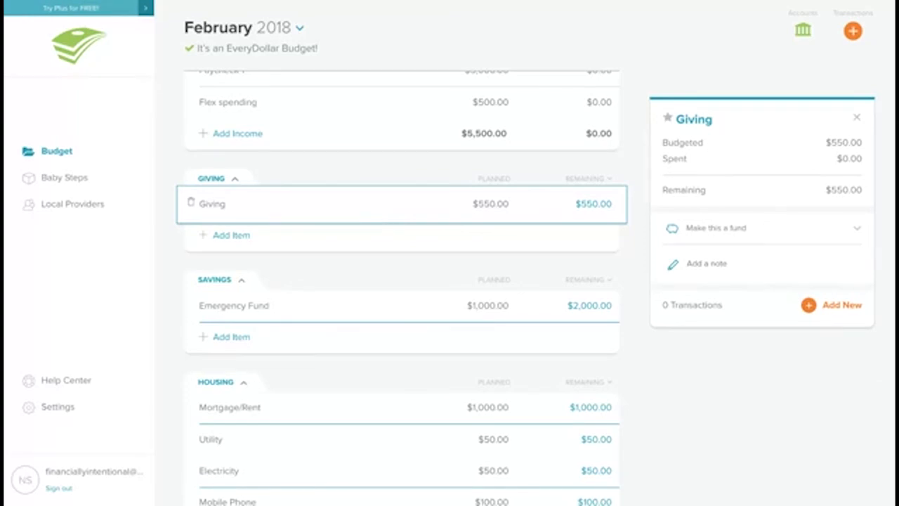
left_click(402, 322)
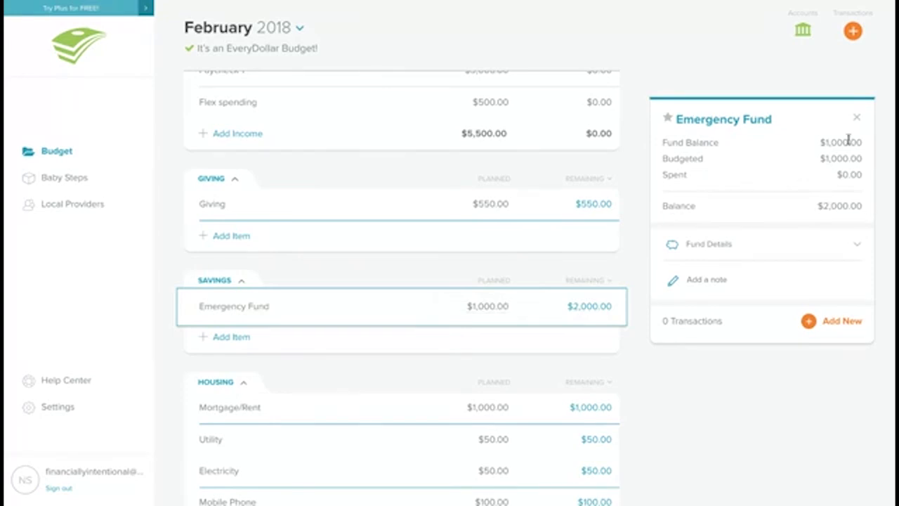
left_click(835, 257)
left_click(826, 322)
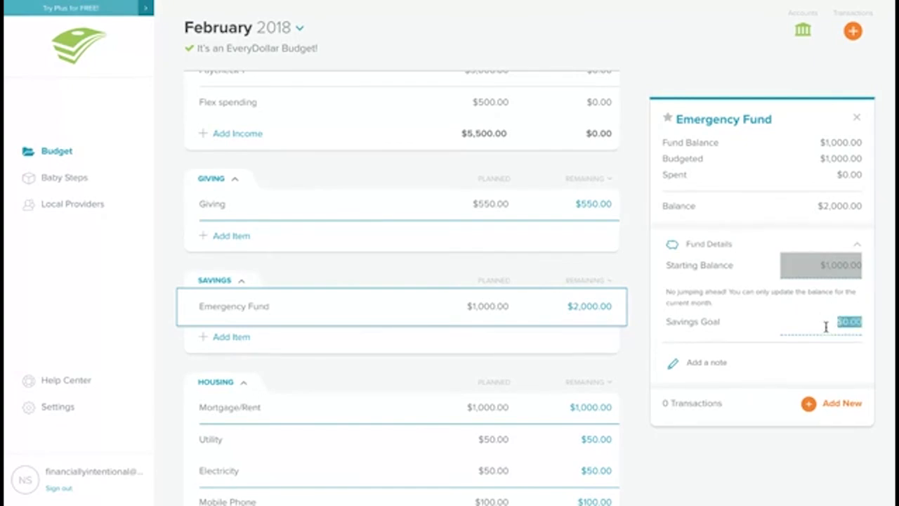
type("1000")
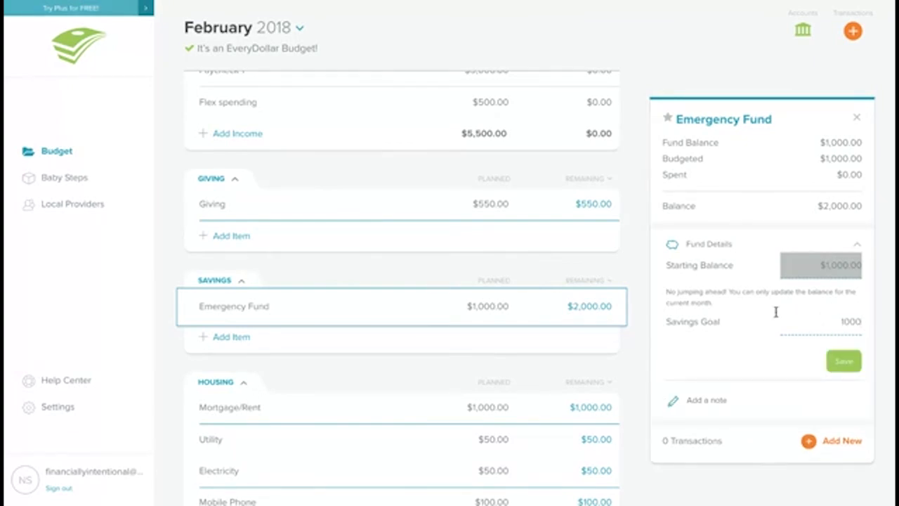
left_click(856, 360)
Step: Clear the Emergency Fund's planned amount for February
left_click(487, 304)
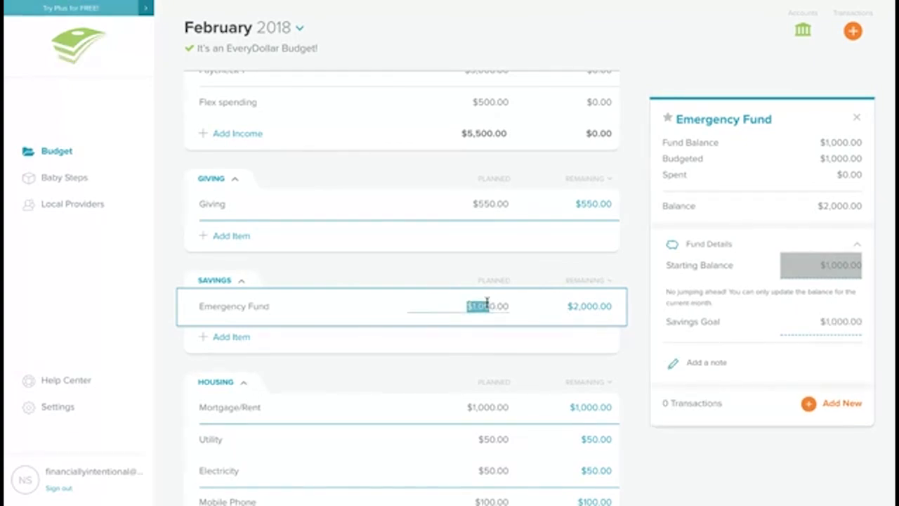
left_click(503, 307)
double_click(471, 306)
key("BackSpace")
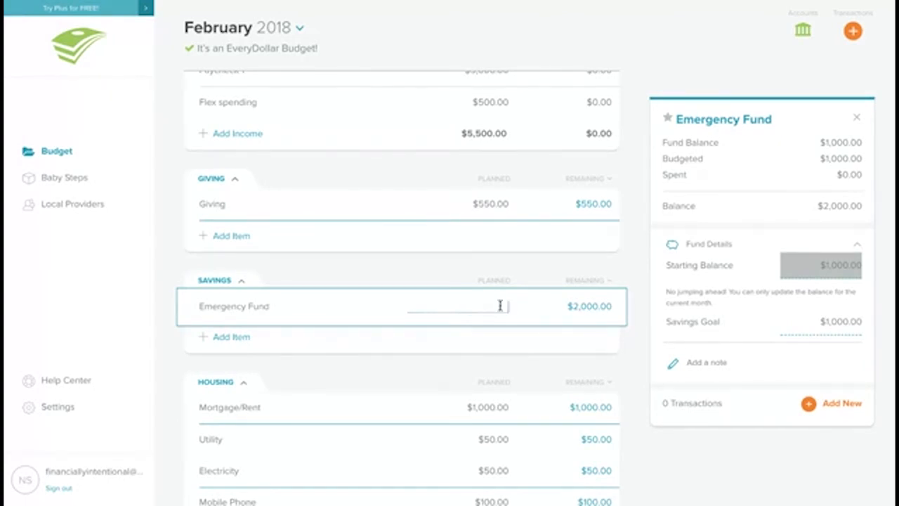
left_click(339, 245)
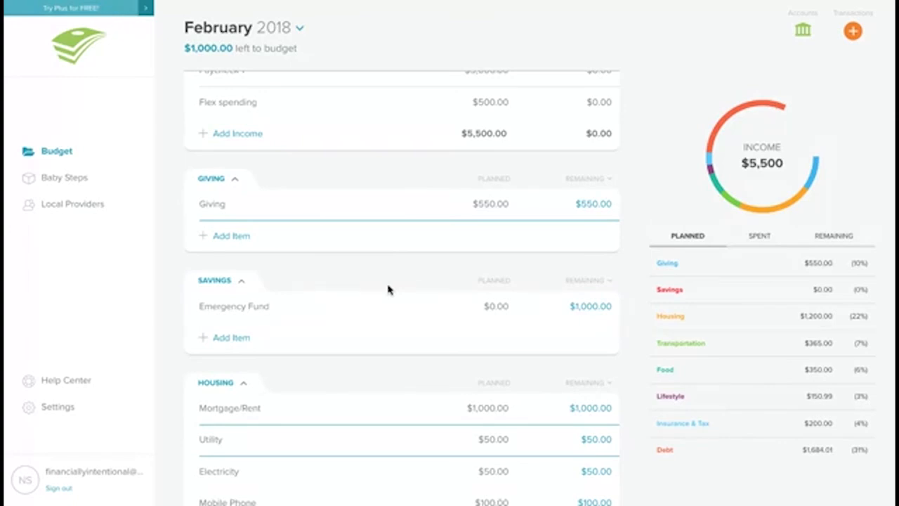
Step: Set the Car note's planned amount in the Debt group to $2,484.01
scroll(388, 290, "down", 1)
scroll(388, 290, "up", 1)
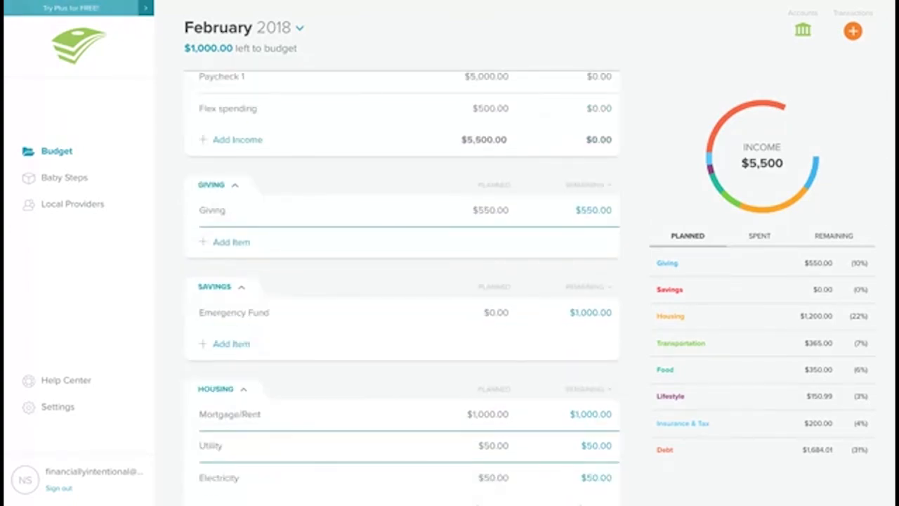
scroll(394, 285, "up", 1)
scroll(393, 284, "down", 15)
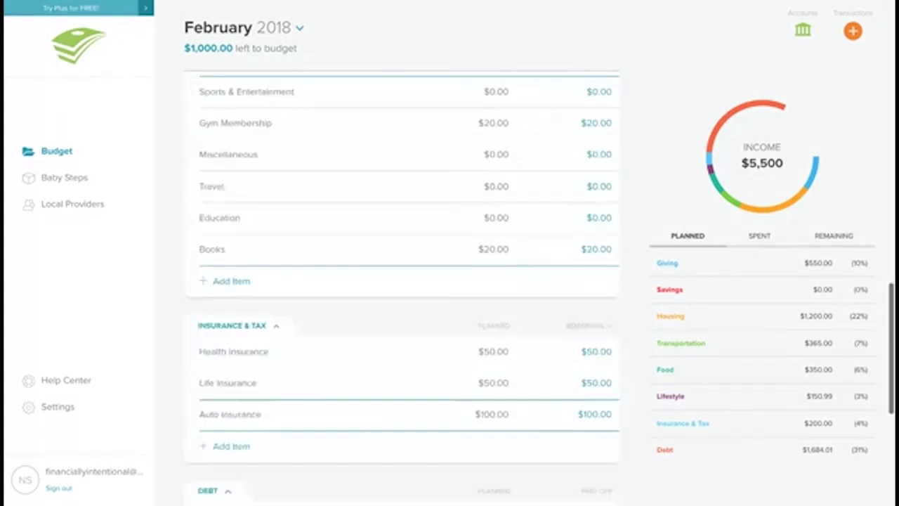
scroll(389, 259, "down", 5)
left_click(491, 202)
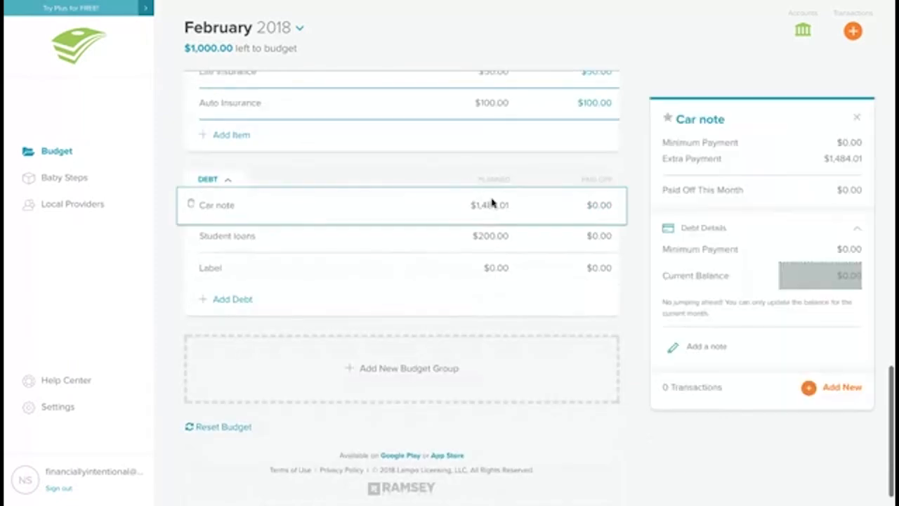
left_click(486, 205)
double_click(482, 205)
left_click(481, 205)
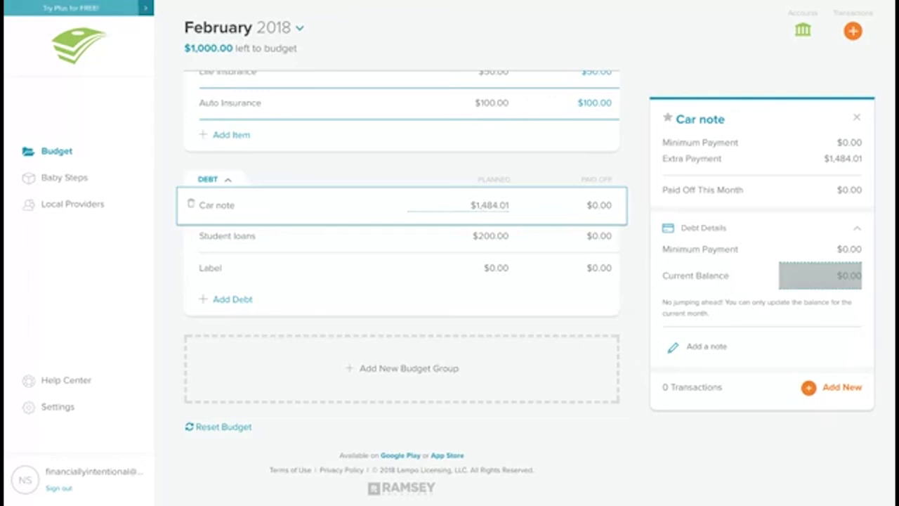
key("BackSpace")
key("BackSpace")
type("2")
key("Tab")
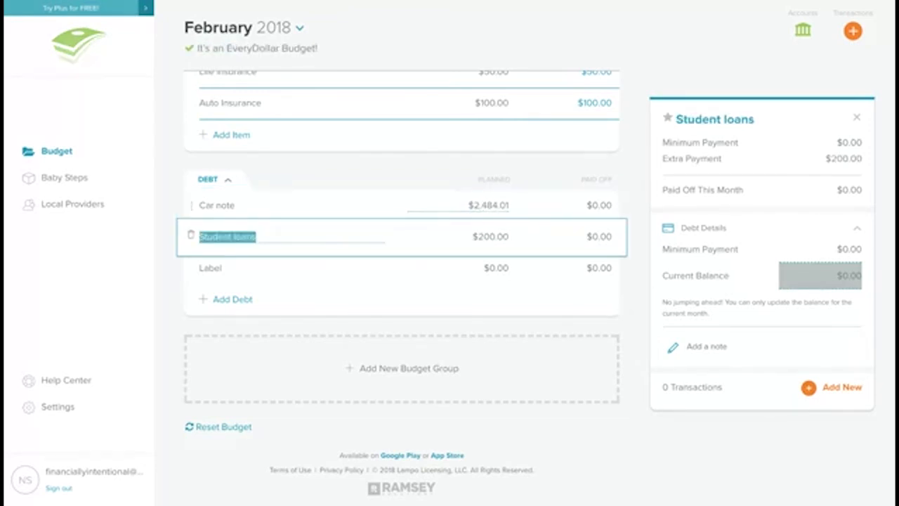
Step: Review the Car Replacement and Travel items in February's budget
scroll(402, 281, "up", 5)
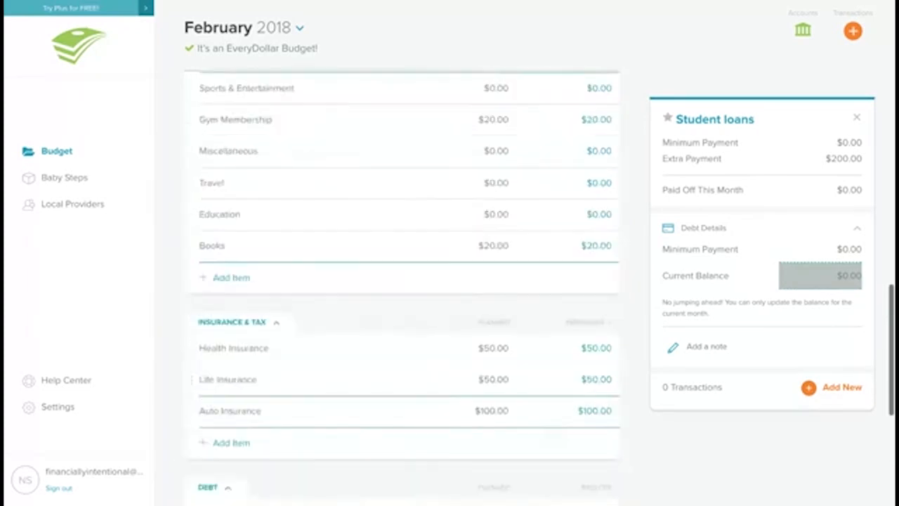
scroll(402, 281, "up", 10)
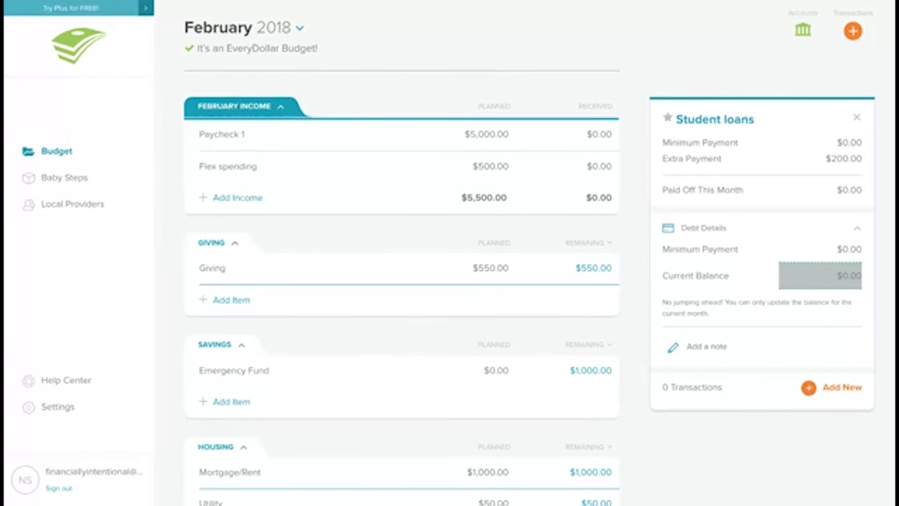
scroll(502, 241, "down", 2)
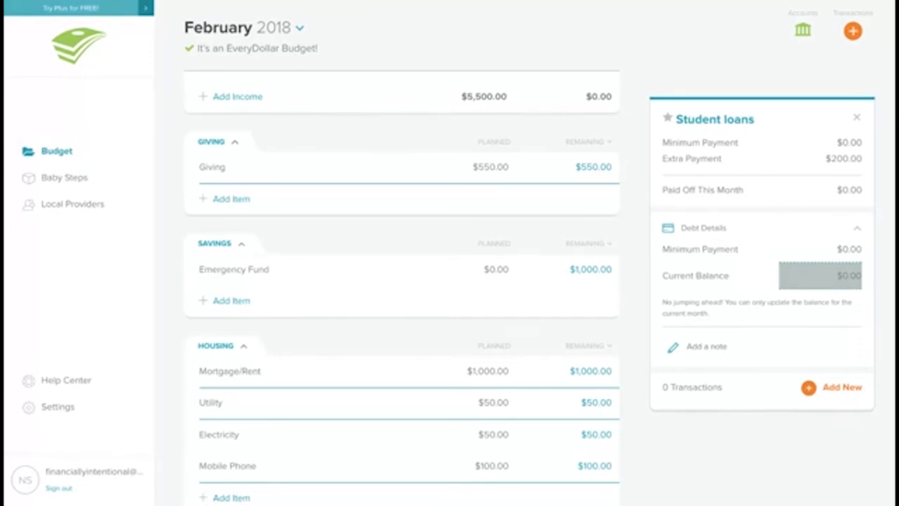
scroll(287, 293, "down", 5)
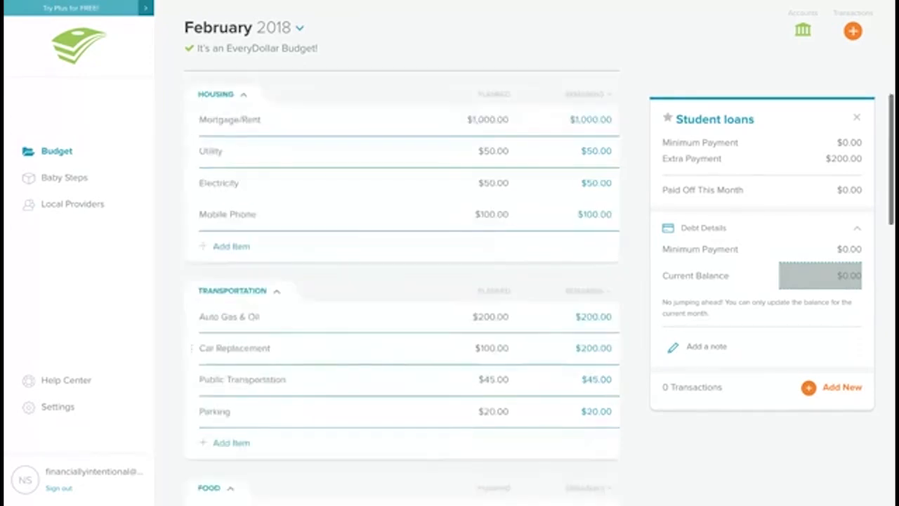
left_click(314, 241)
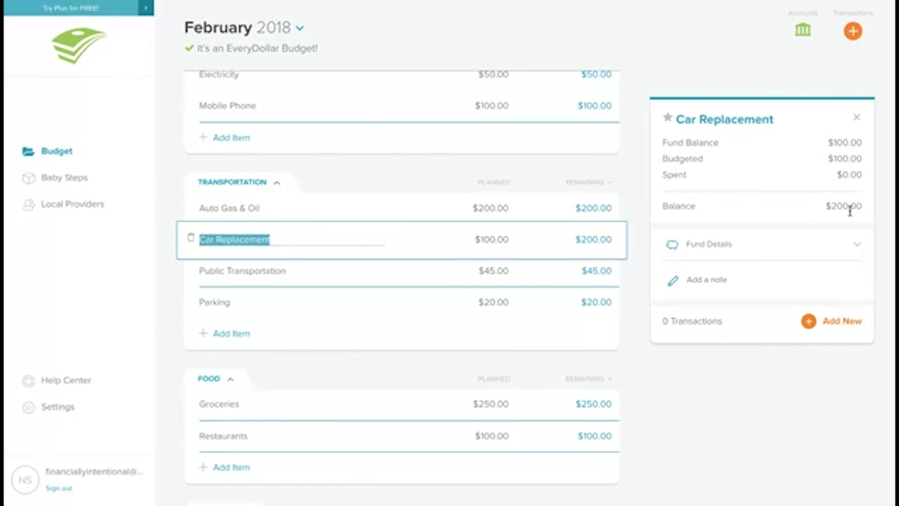
scroll(850, 210, "down", 5)
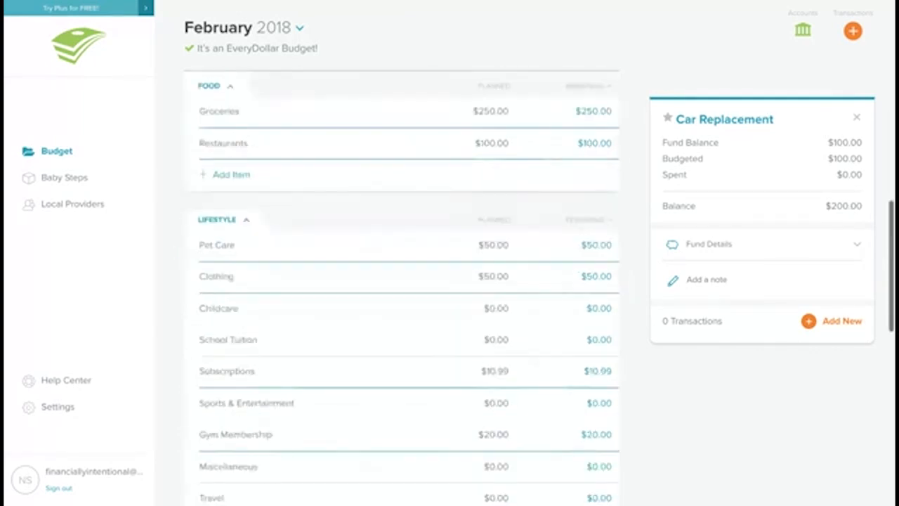
scroll(825, 211, "down", 5)
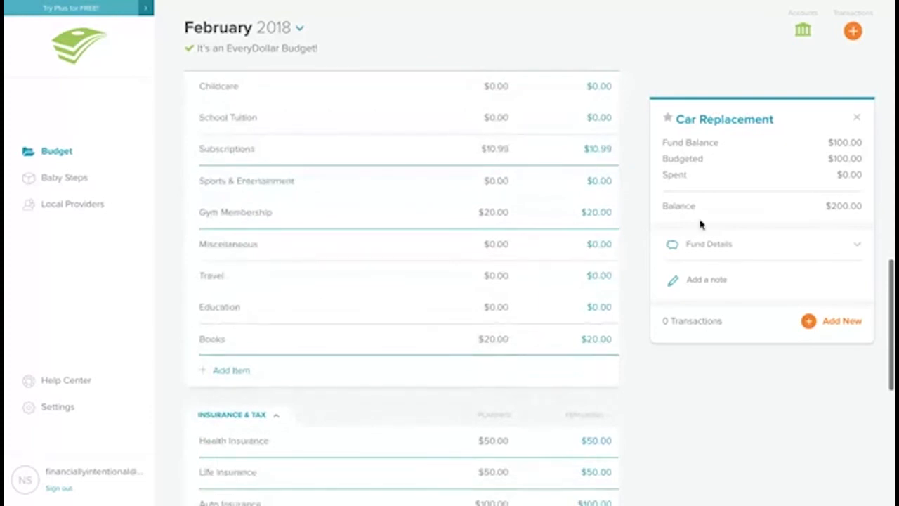
left_click(438, 272)
double_click(231, 274)
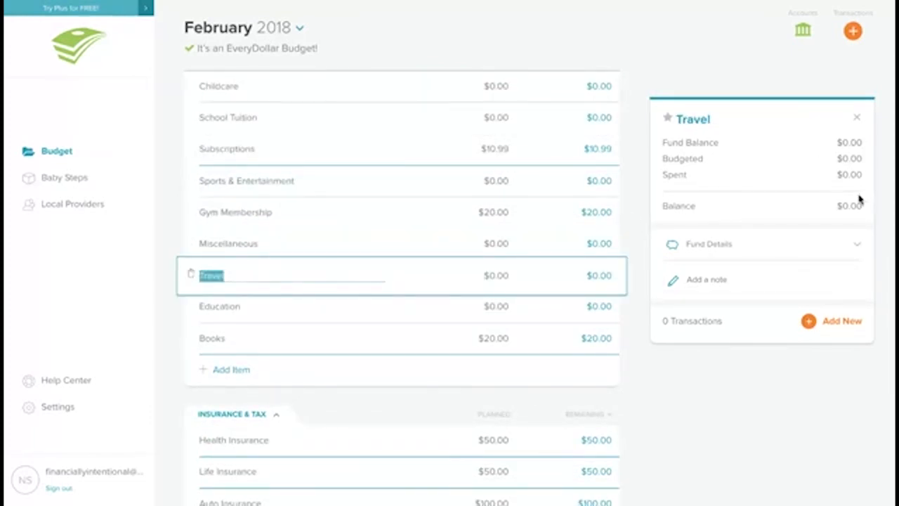
scroll(293, 164, "down", 3)
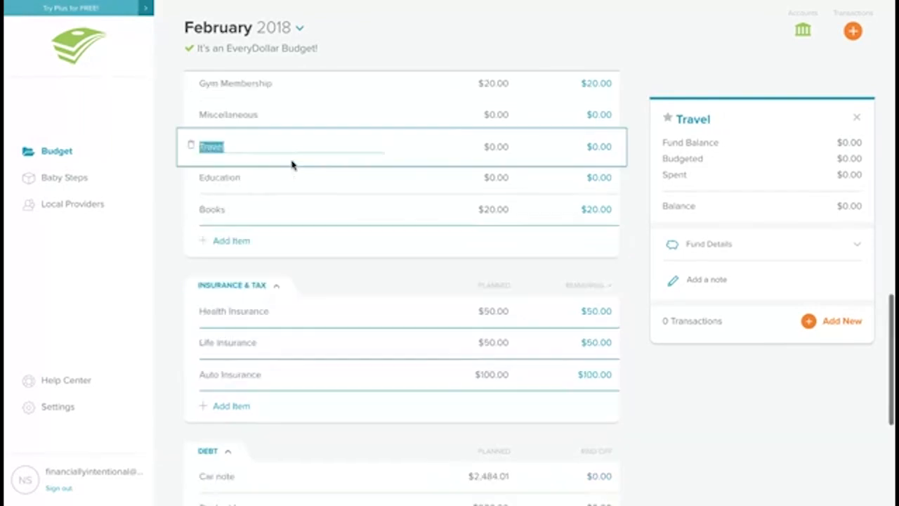
scroll(293, 165, "down", 2)
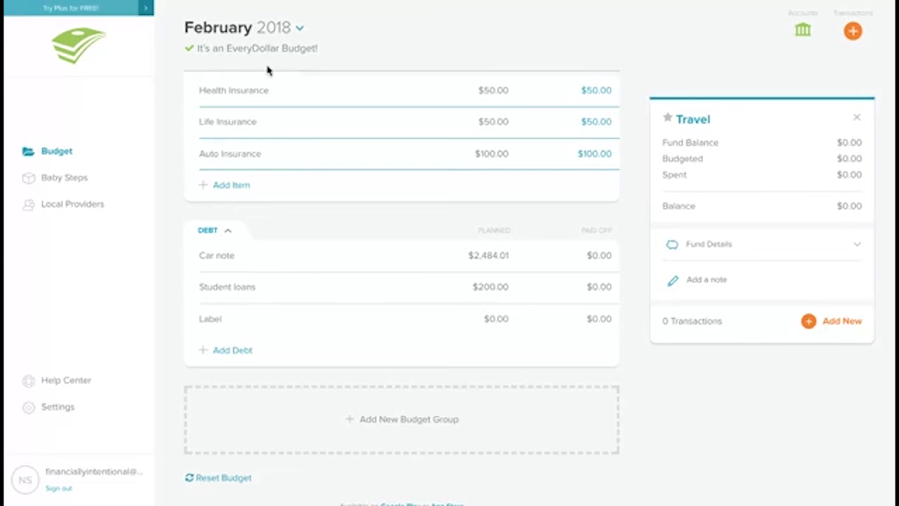
scroll(281, 113, "up", 4)
scroll(220, 28, "up", 10)
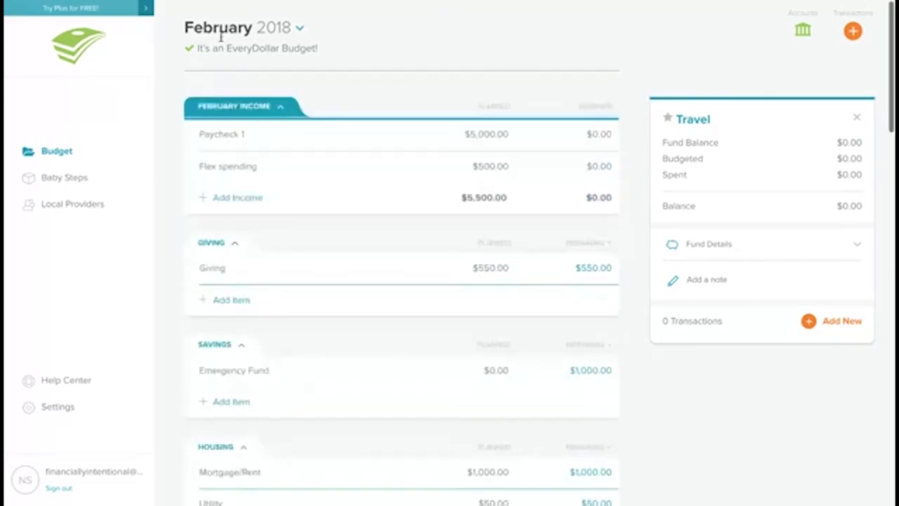
Step: Switch to January 2018 and plan $500 for the Travel fund in the Lifestyle group
left_click(256, 26)
left_click(354, 79)
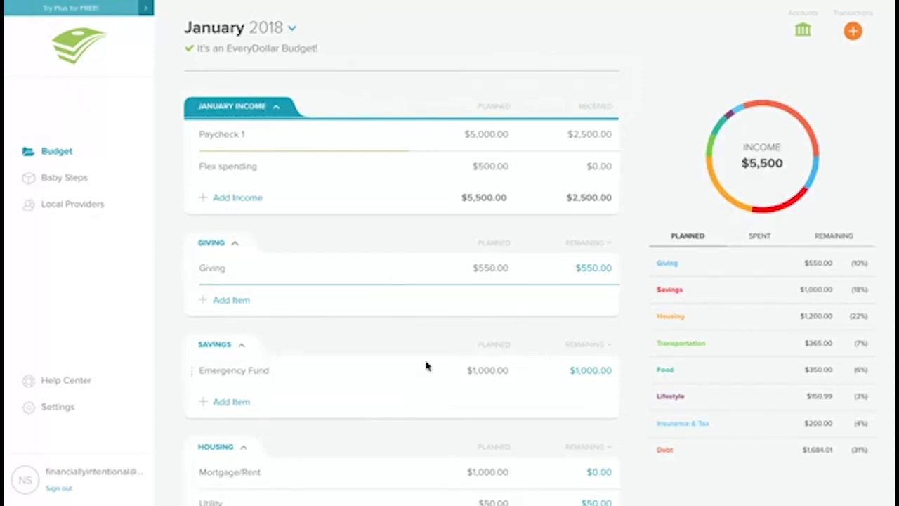
scroll(427, 365, "down", 10)
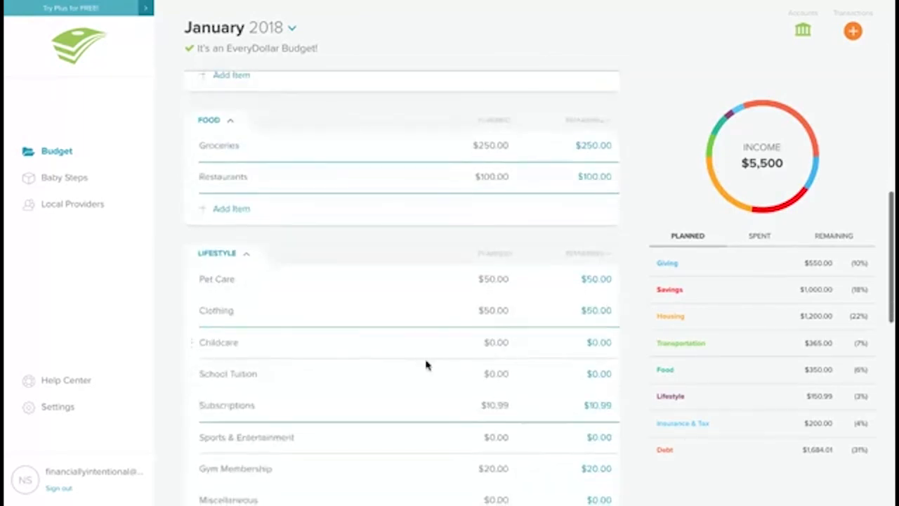
scroll(426, 366, "up", 2)
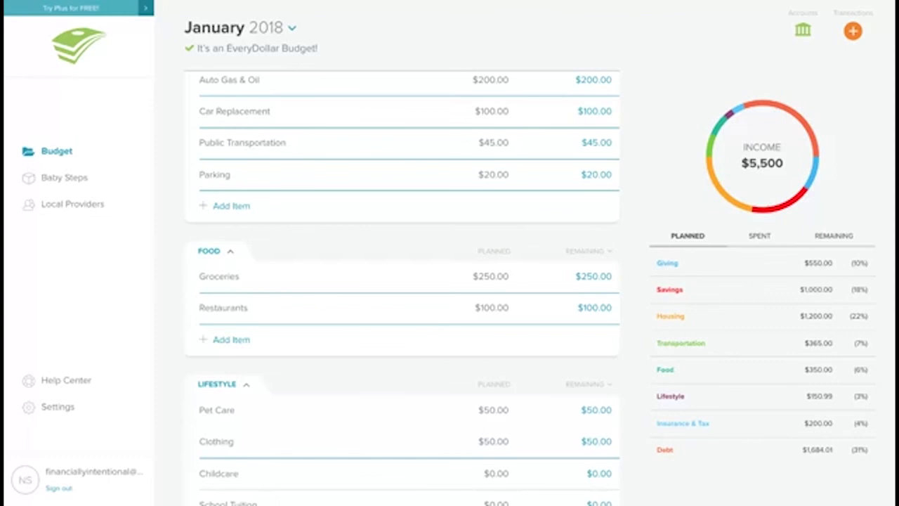
scroll(426, 365, "down", 3)
scroll(417, 373, "down", 1)
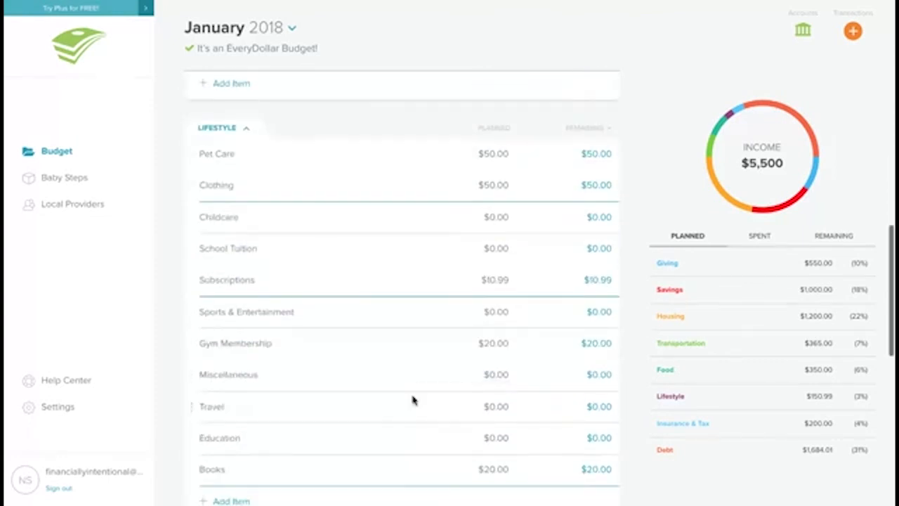
left_click(414, 400)
left_click(507, 404)
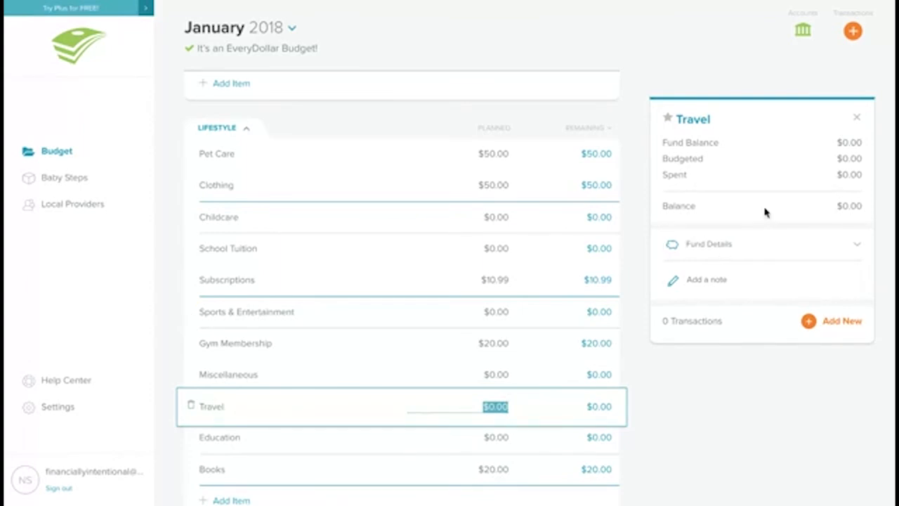
left_click(804, 244)
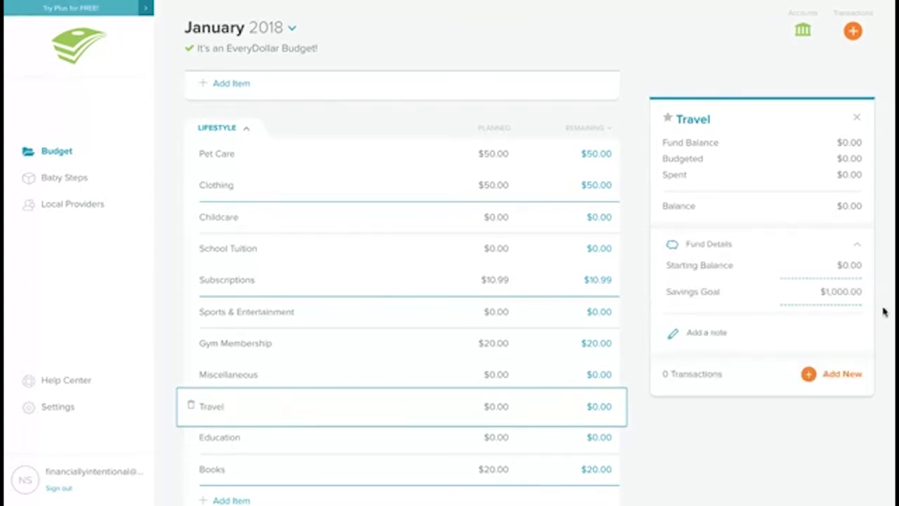
left_click(500, 406)
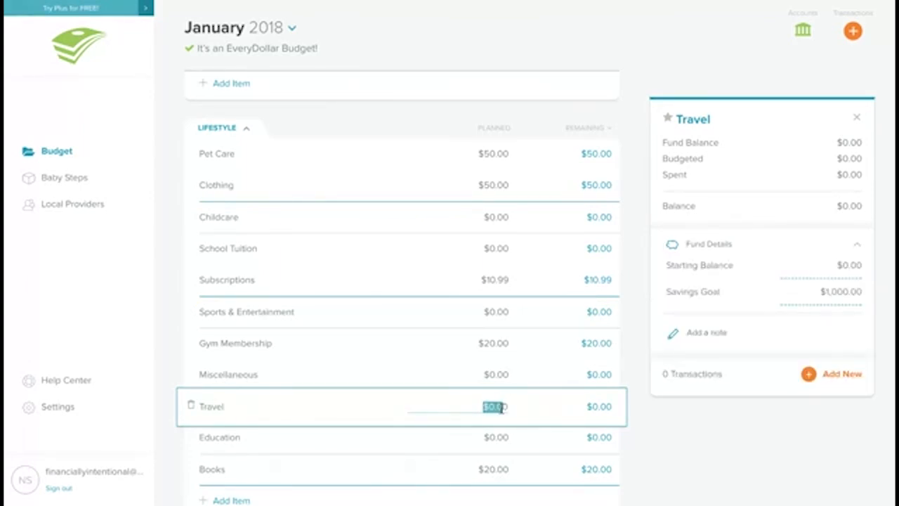
left_click(508, 406)
left_click_drag(508, 406, 472, 404)
type("500")
key("Tab")
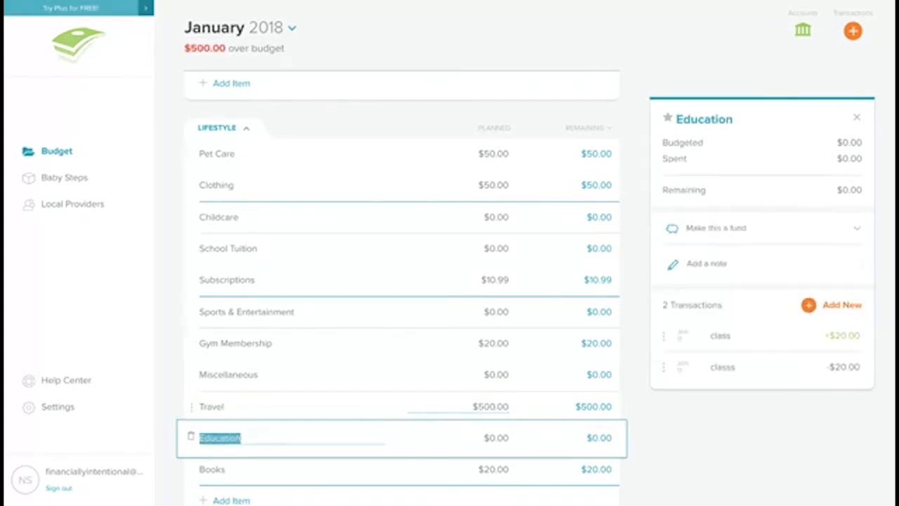
Step: Return to February 2018 and inspect the Travel fund's details
scroll(293, 38, "up", 2)
scroll(293, 38, "up", 6)
left_click(290, 29)
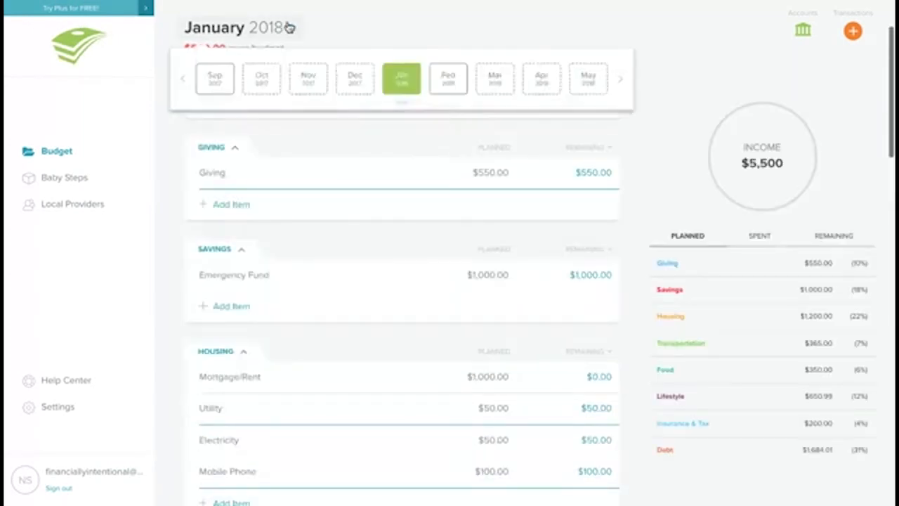
left_click(447, 78)
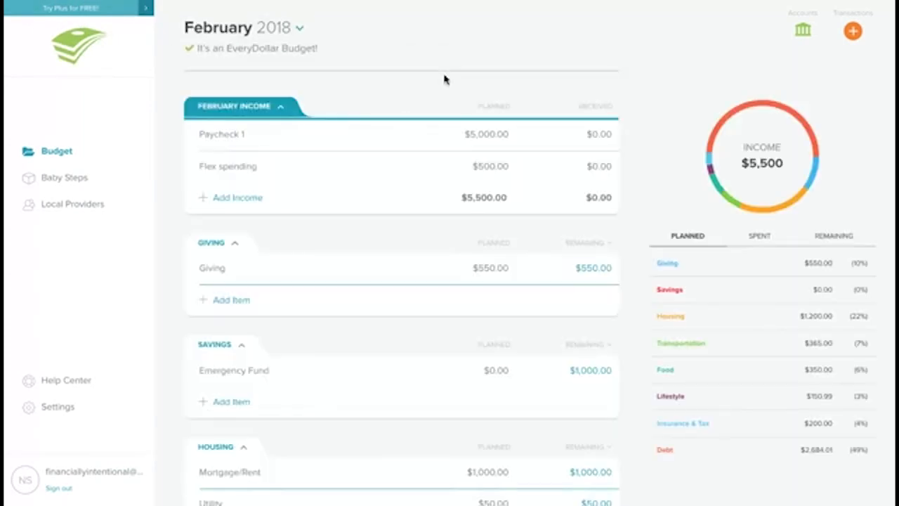
scroll(444, 80, "down", 15)
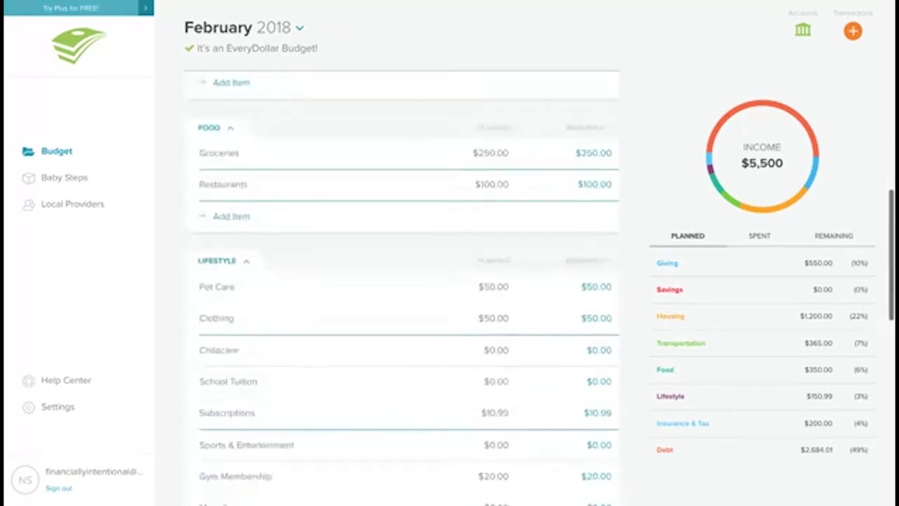
scroll(402, 281, "down", 2)
left_click(402, 281)
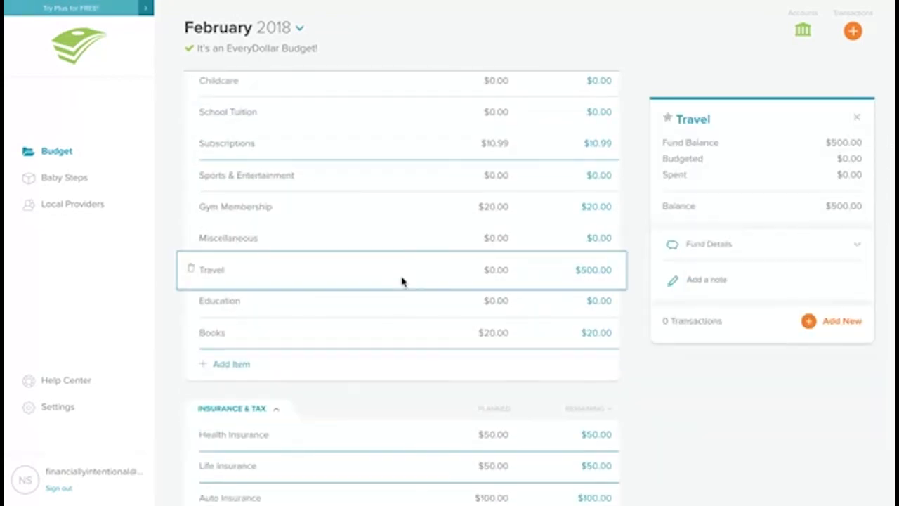